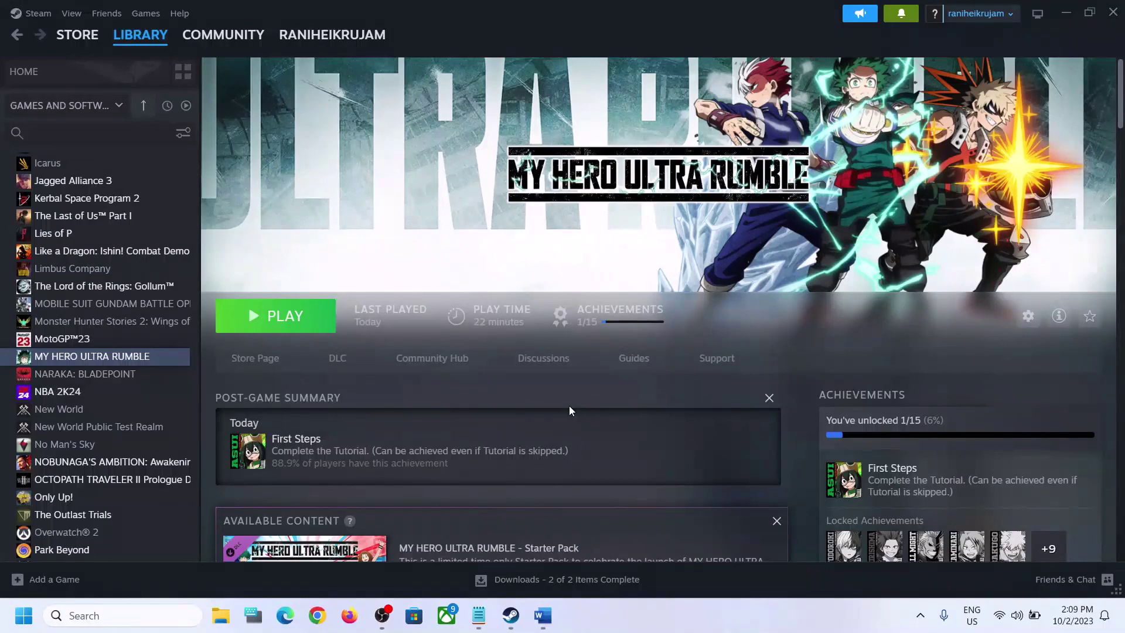
Review the Word guide's Restart your PC step and show the Start menu power options
click(543, 615)
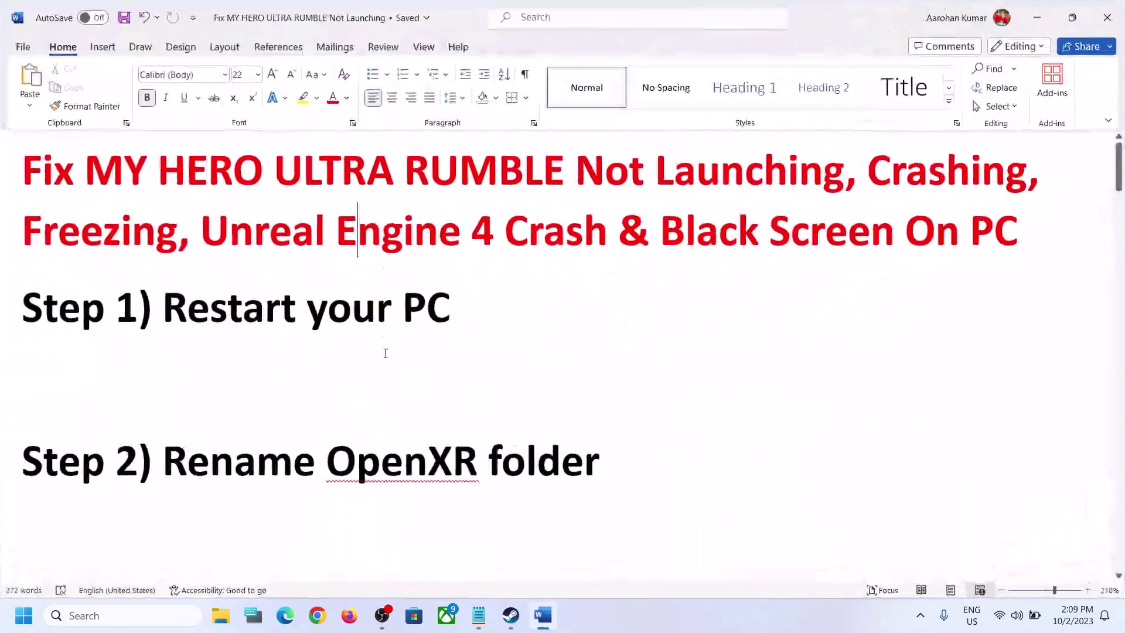
click(1072, 18)
drag(178, 403, 547, 394)
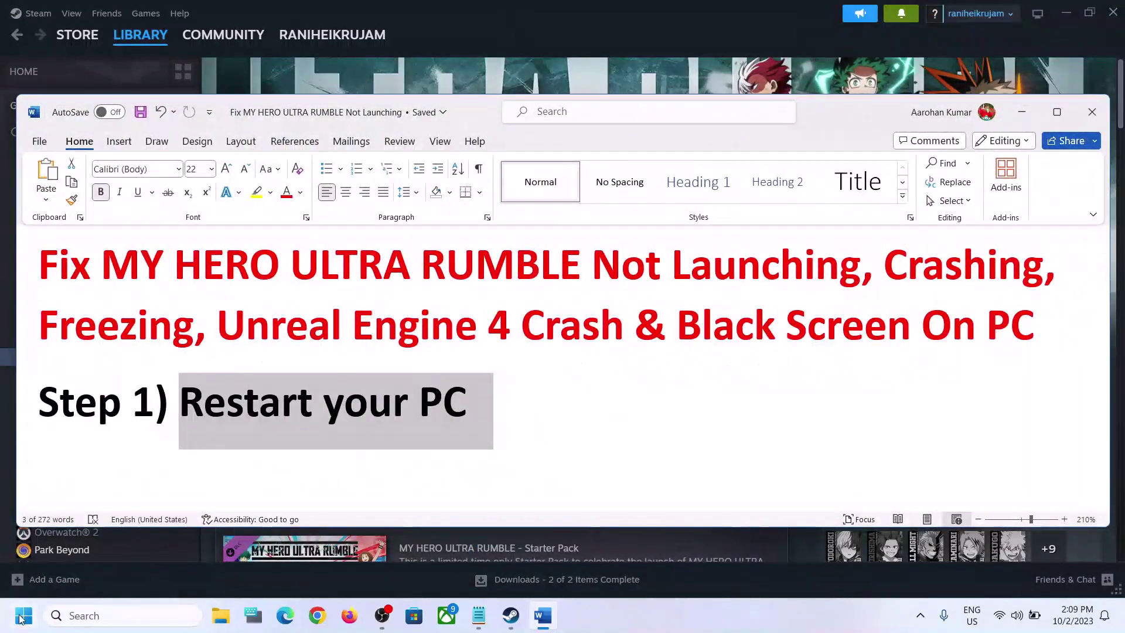
key(super)
click(426, 564)
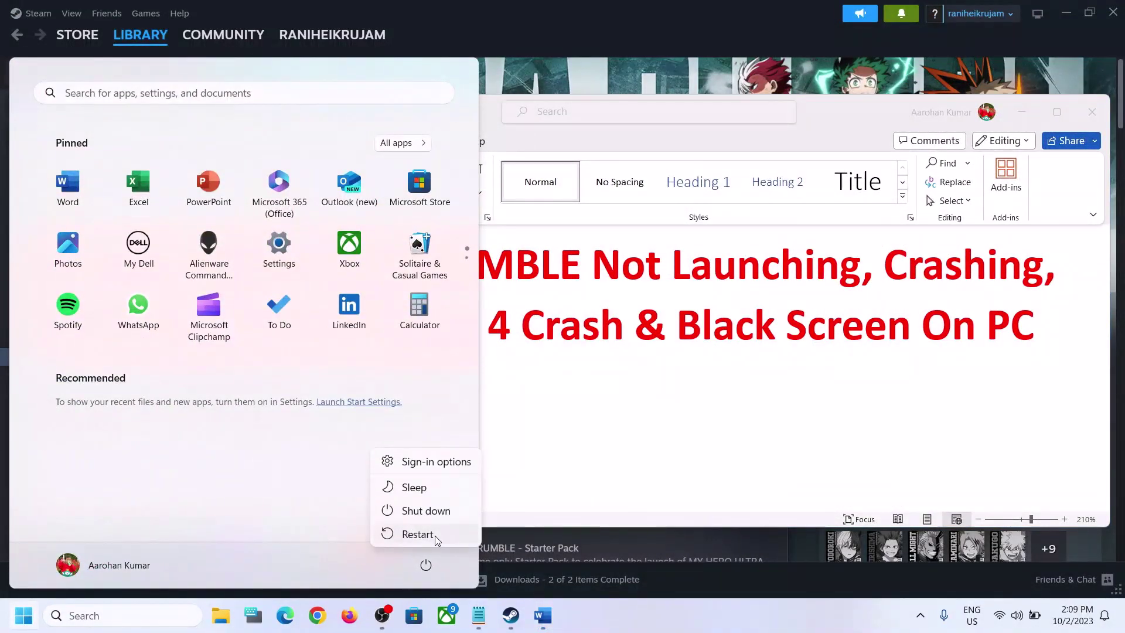
key(Escape)
key(Escape)
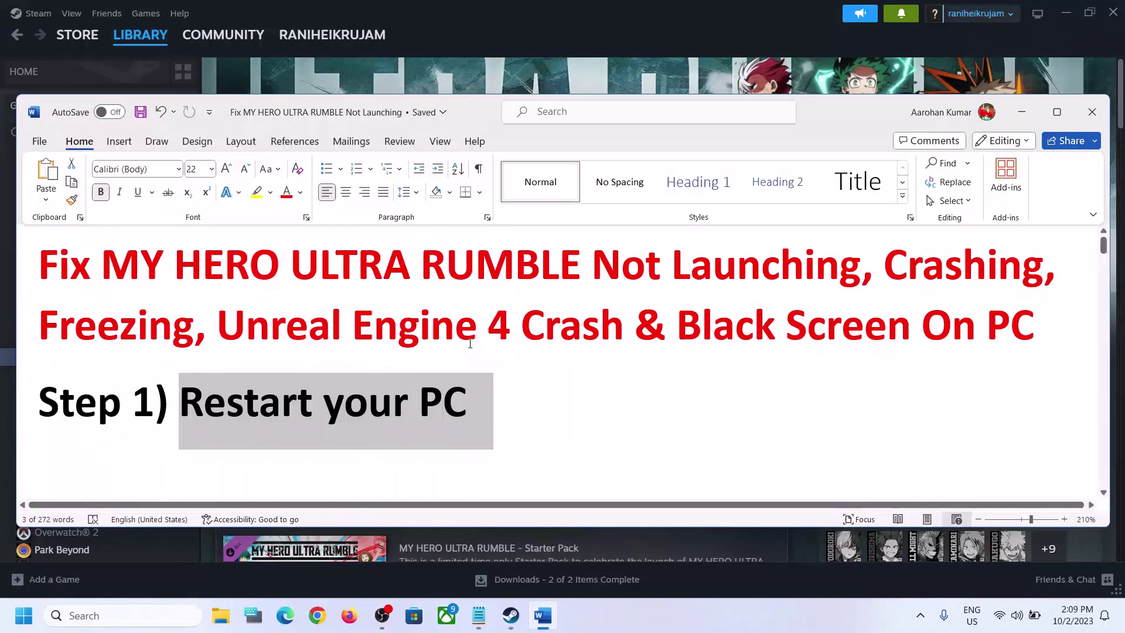
scroll(448, 399, down, 3)
drag(179, 408, 615, 410)
Browse MY HERO ULTRA RUMBLE's local files from the Steam library sidebar
click(1021, 112)
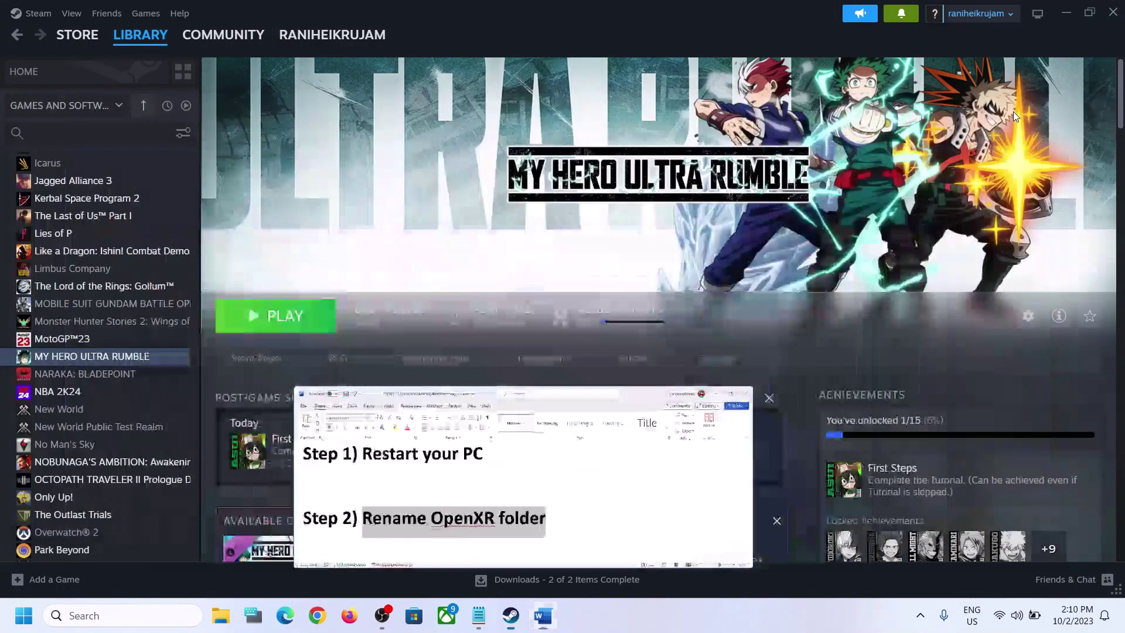
right_click(95, 356)
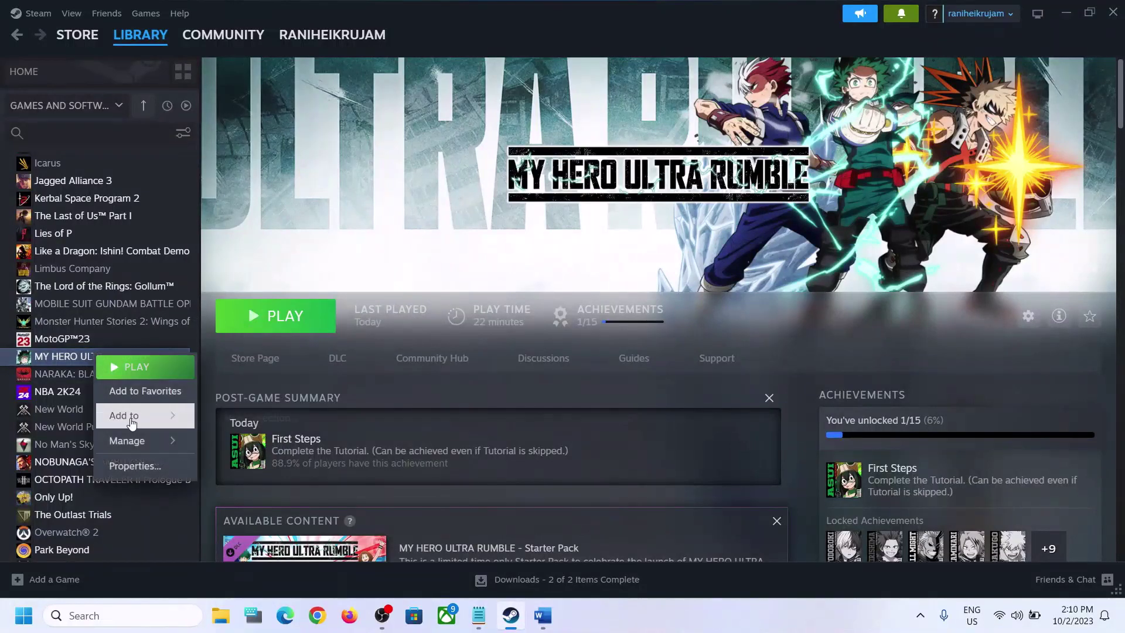
mouse_move(126, 448)
click(297, 476)
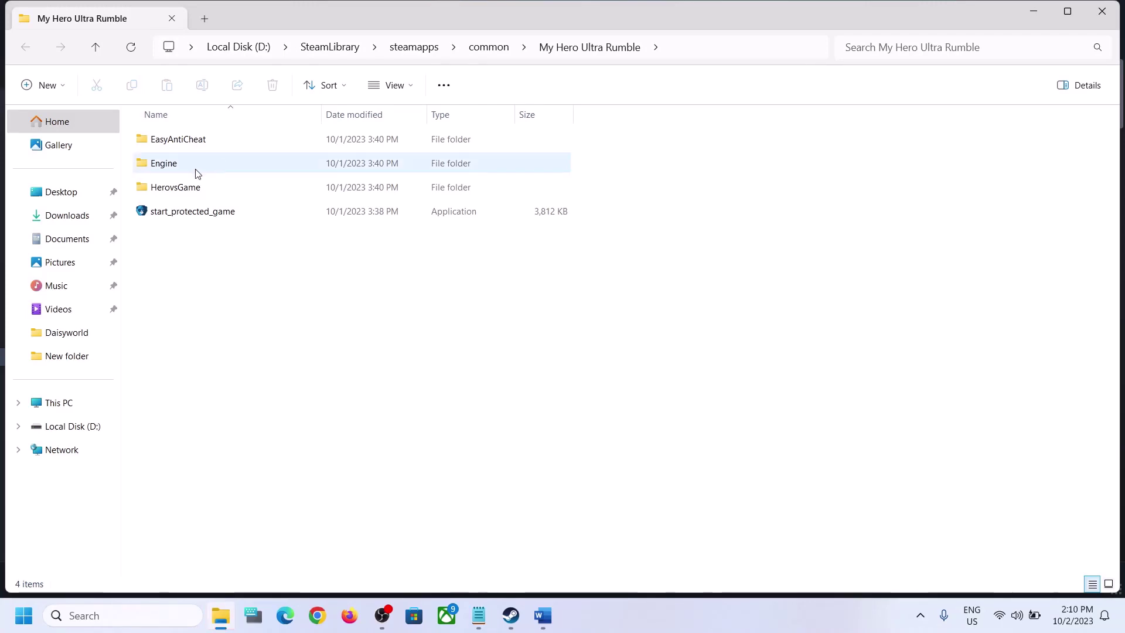
Open the game's Engine\Binaries\ThirdParty folder
double_click(180, 170)
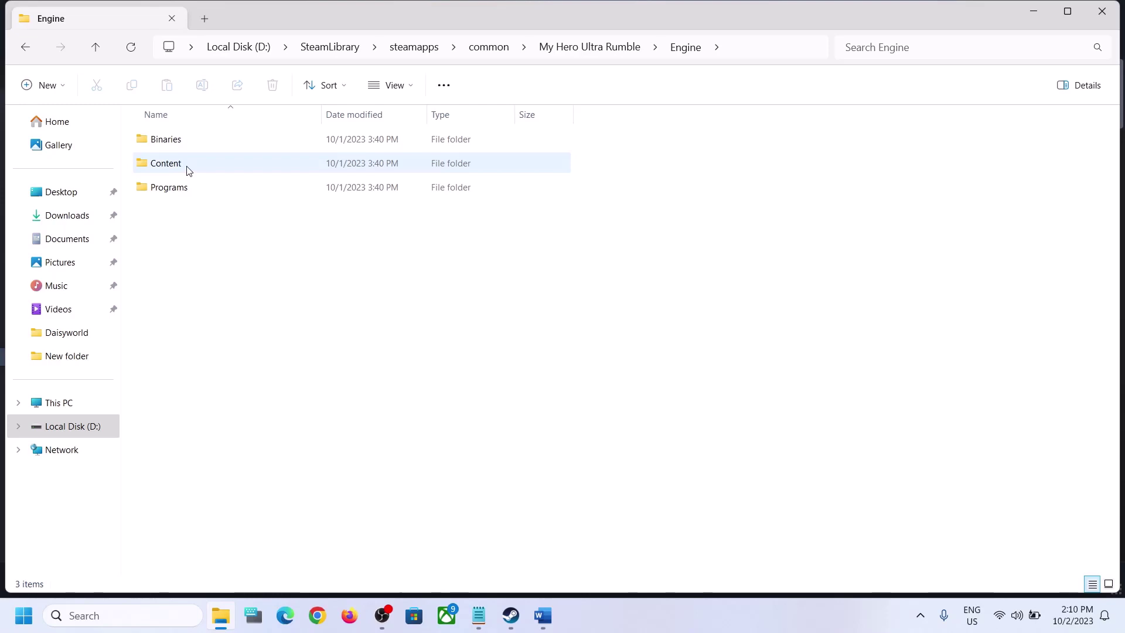
double_click(169, 145)
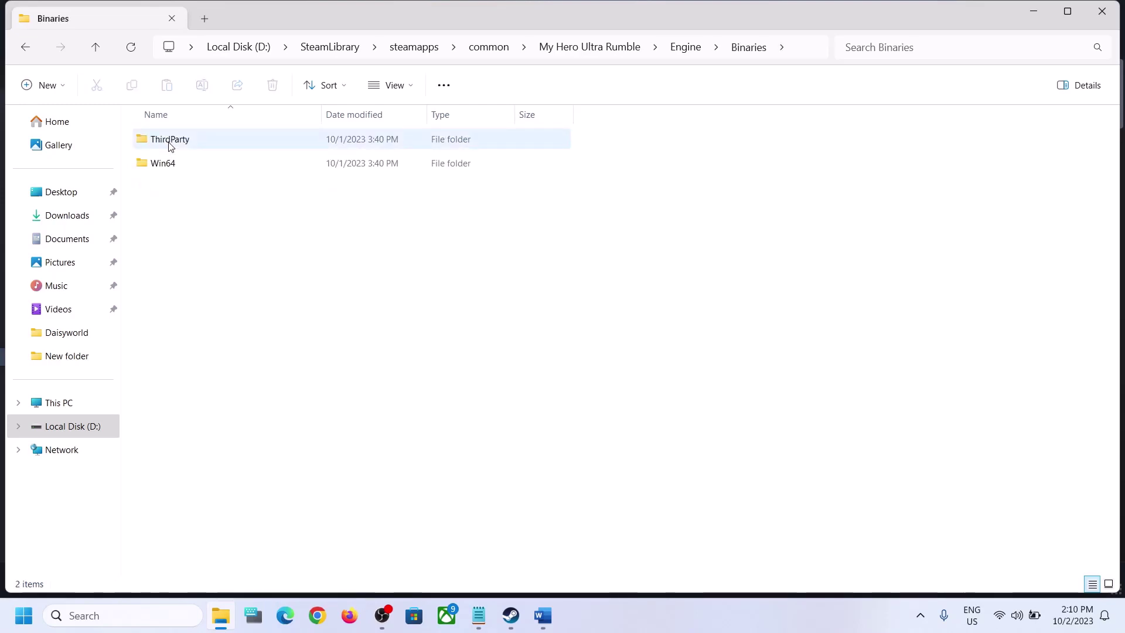
click(176, 148)
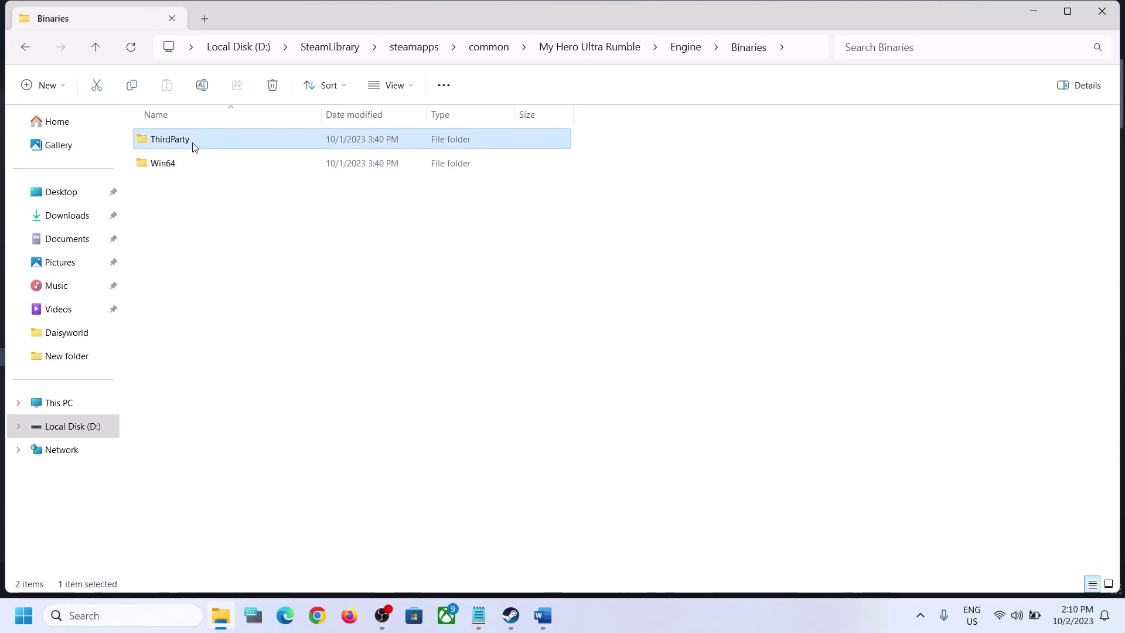
double_click(193, 146)
Rename the OpenXR folder to OpenXR.old and return to Steam
click(157, 212)
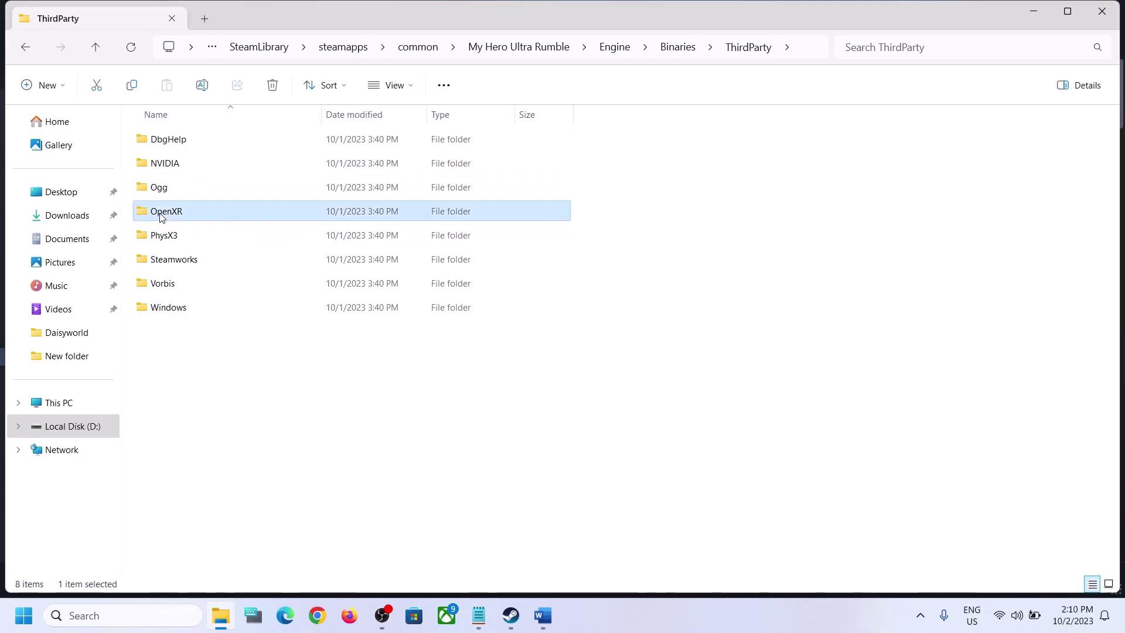
right_click(199, 217)
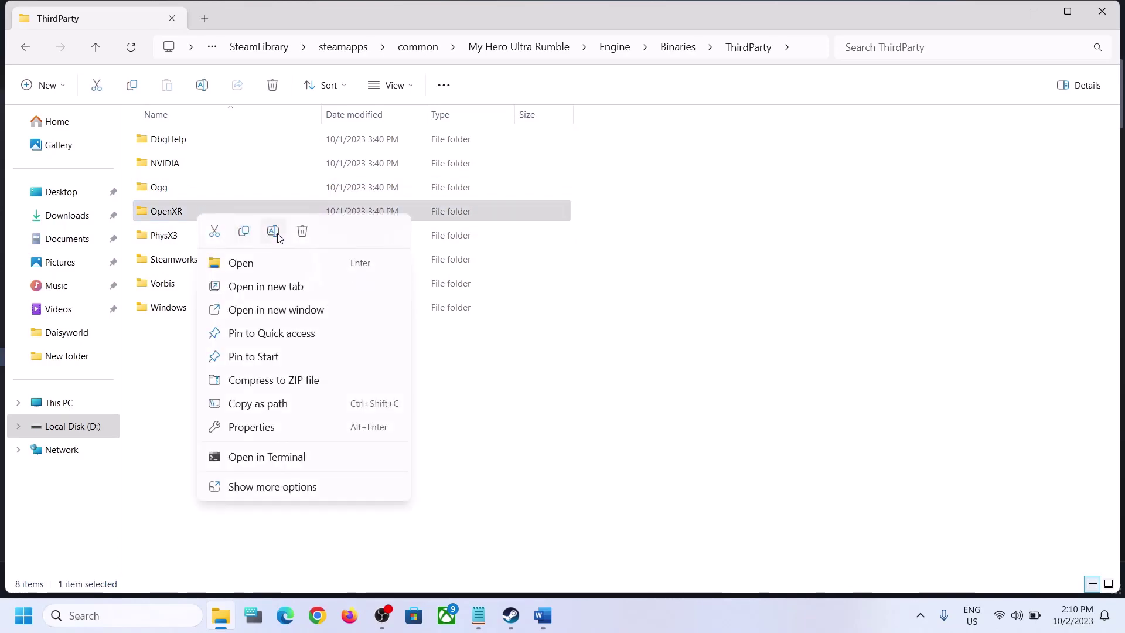
click(272, 231)
click(193, 211)
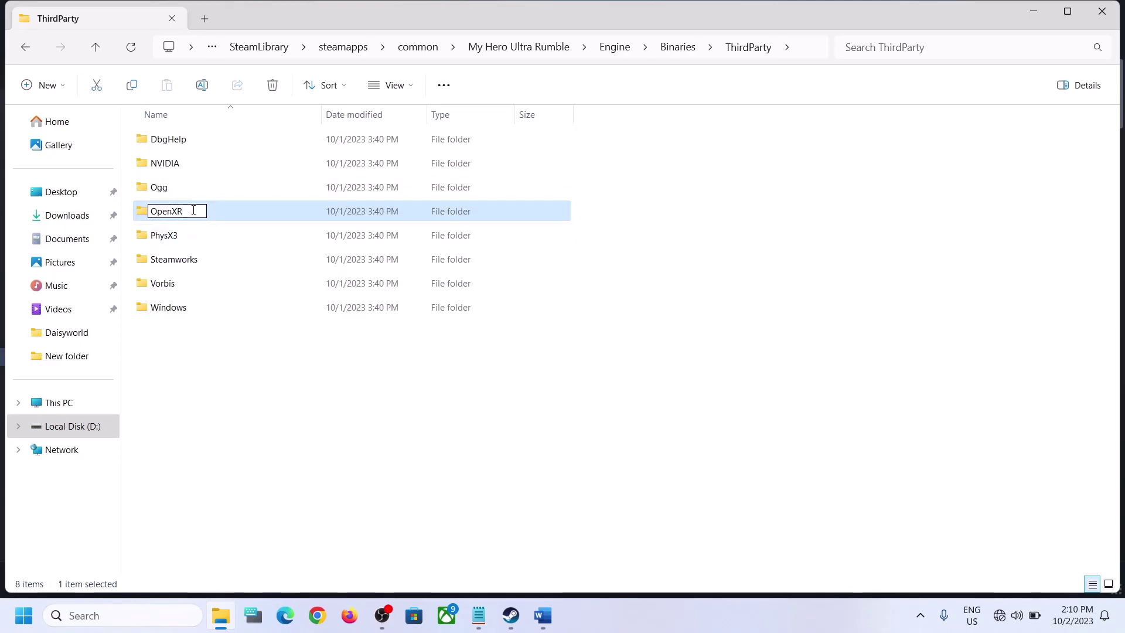
text(.old)
click(220, 351)
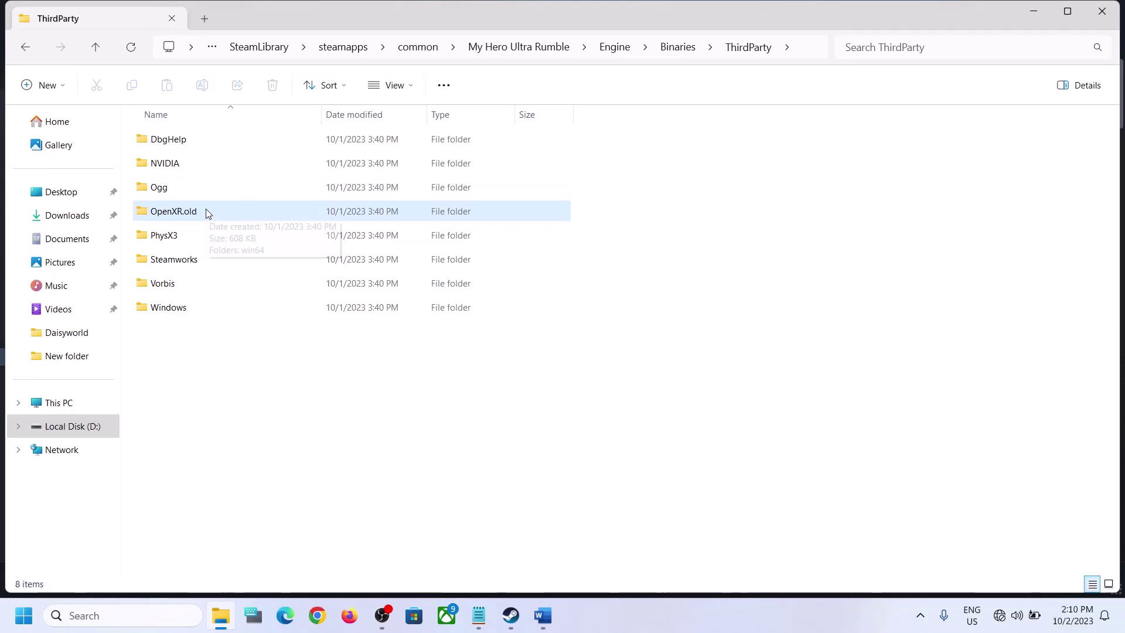
click(512, 628)
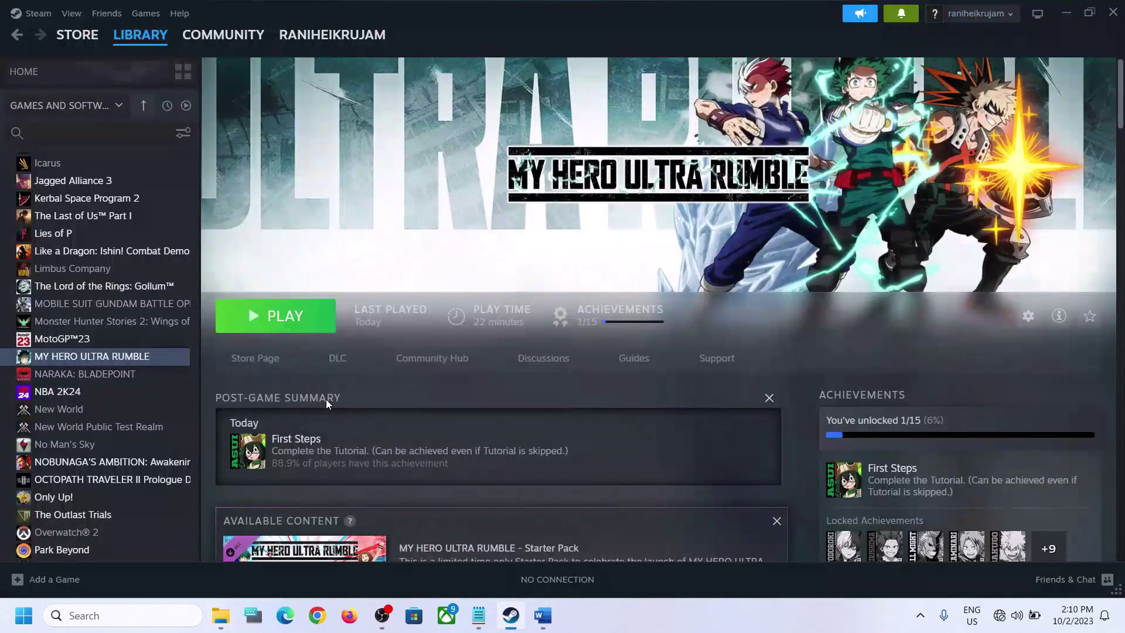
Highlight the guide's Step 3 on date and time, then show the taskbar clock's options
click(543, 615)
scroll(491, 440, down, 5)
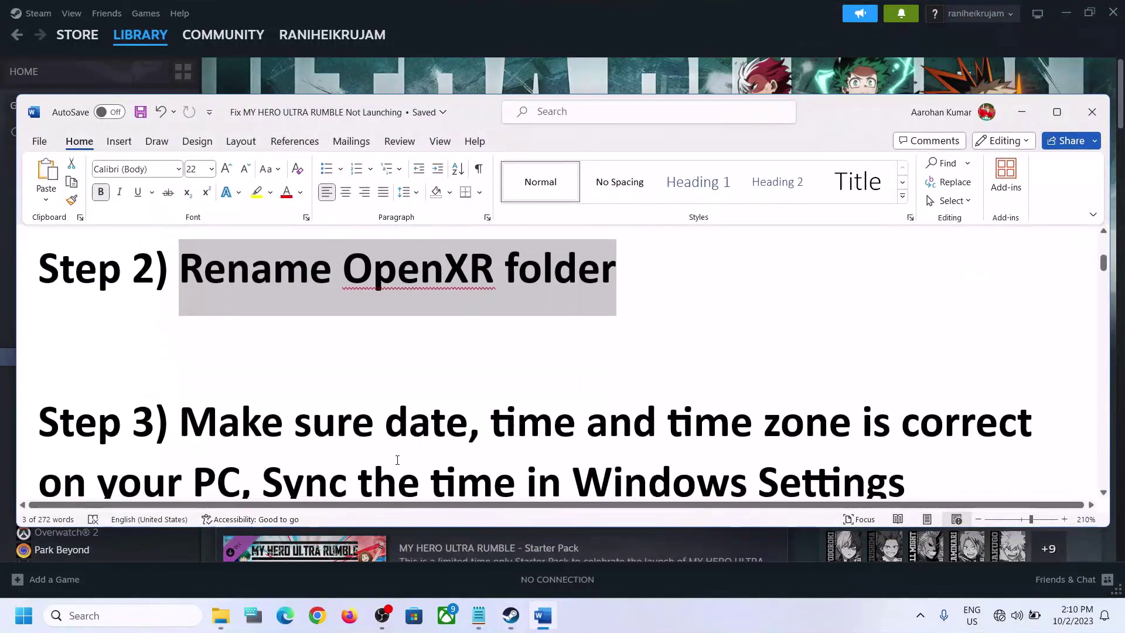
drag(180, 340, 240, 404)
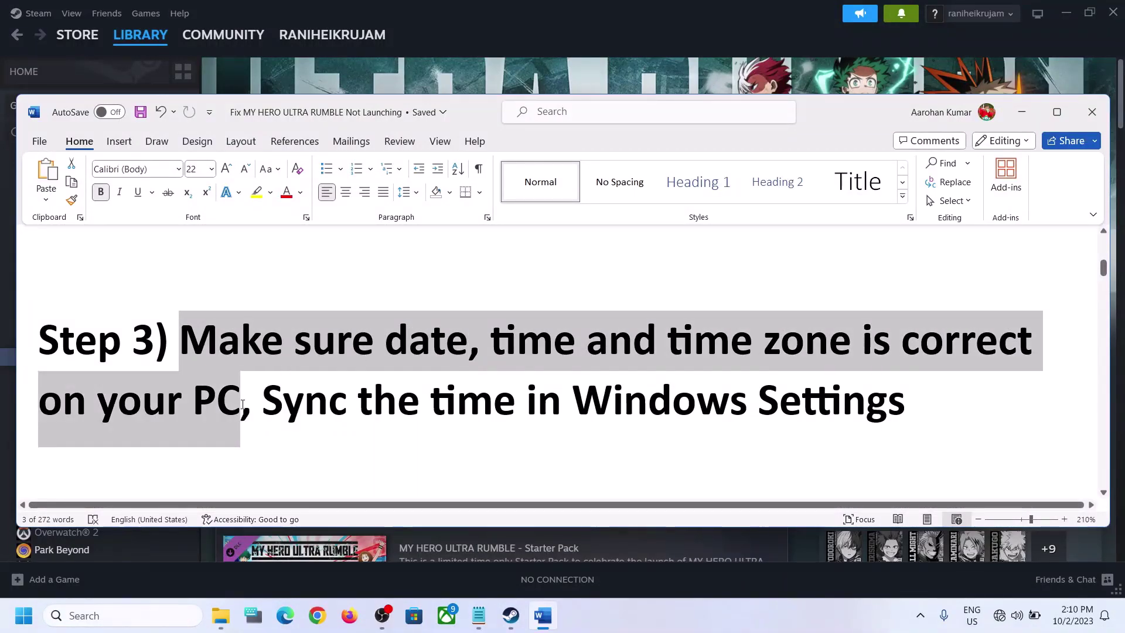
mouse_move(1075, 627)
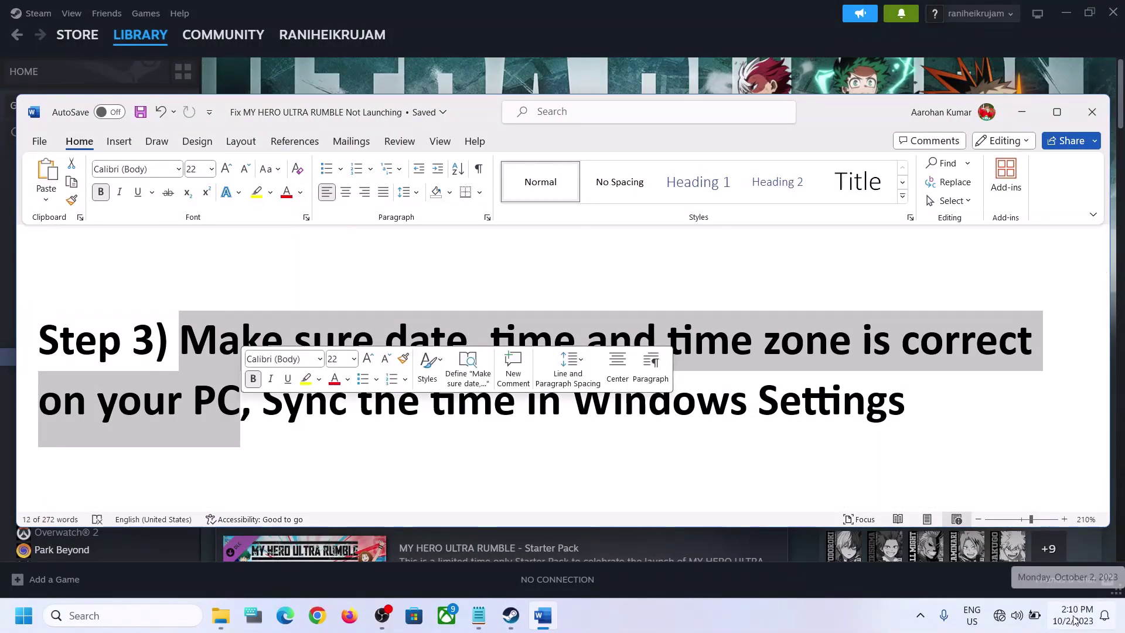
right_click(1076, 625)
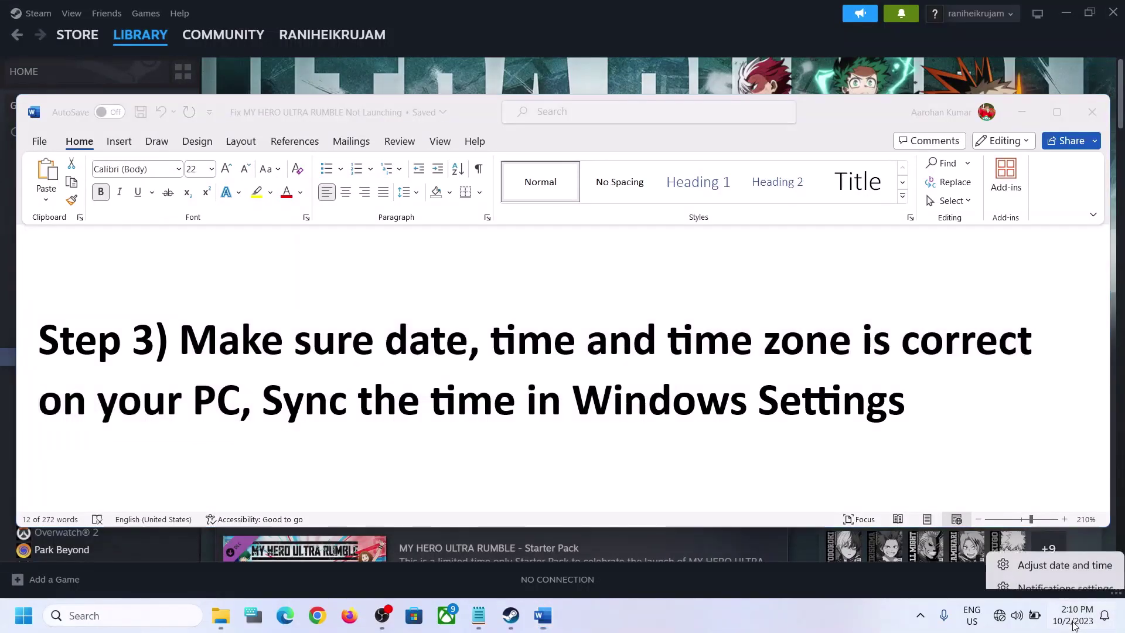
Sync the clock now, verify Country or region shows India, and close Settings
click(1057, 558)
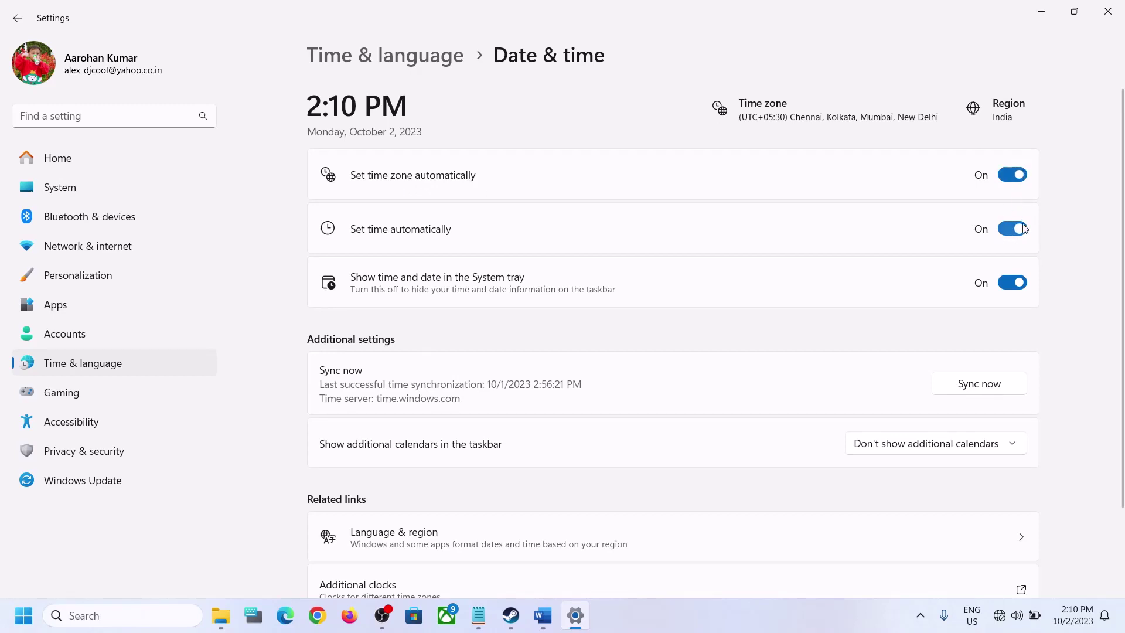
click(975, 386)
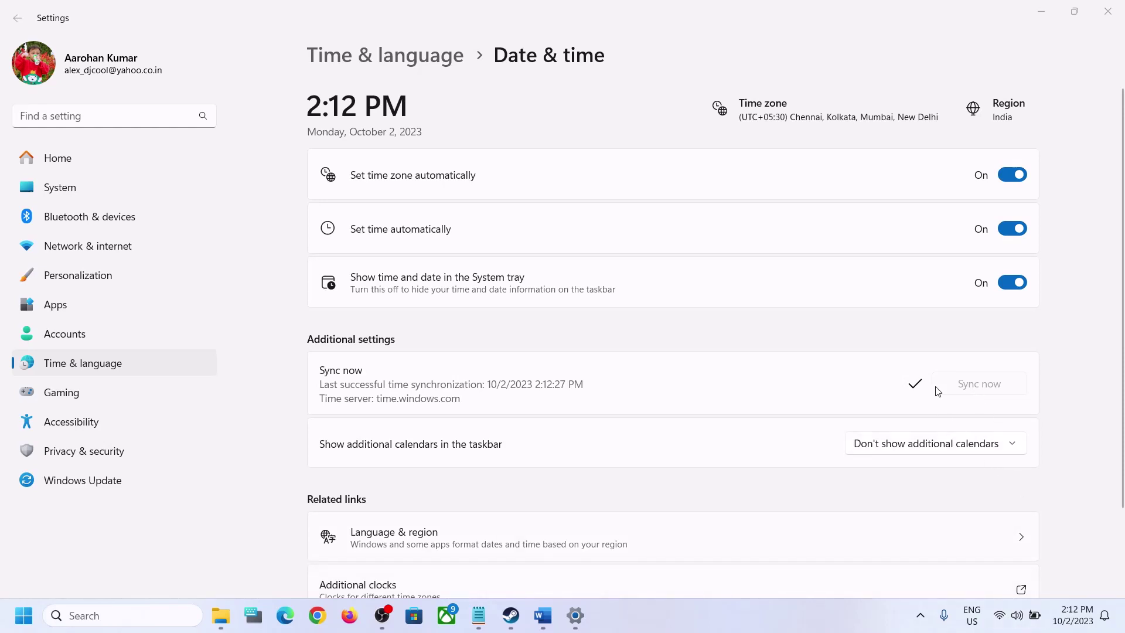
click(100, 363)
click(512, 253)
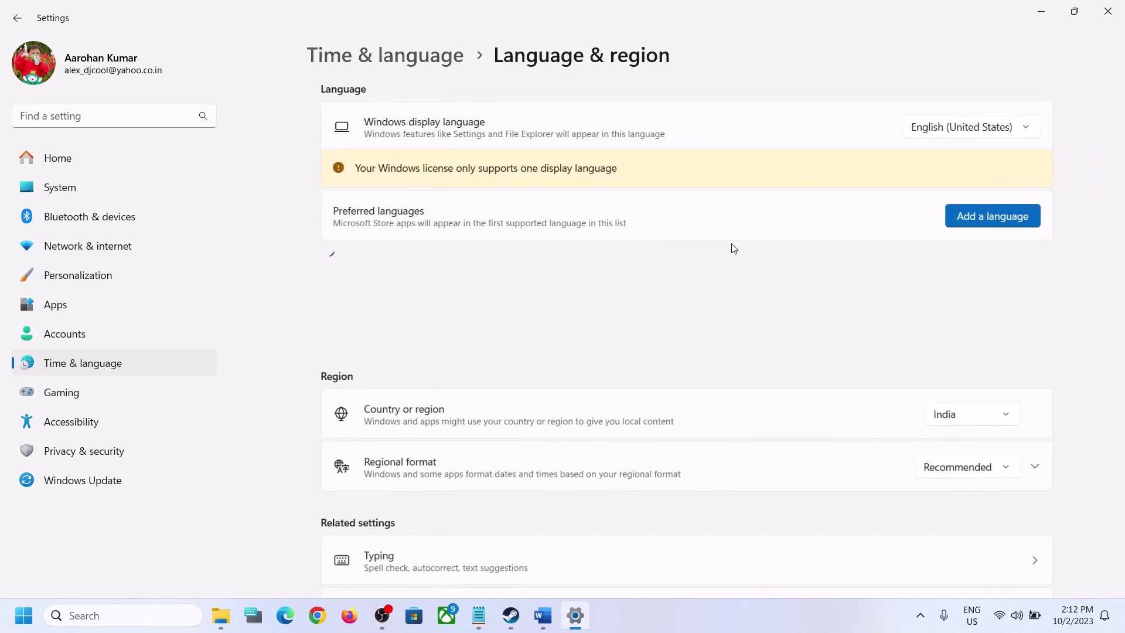
click(955, 410)
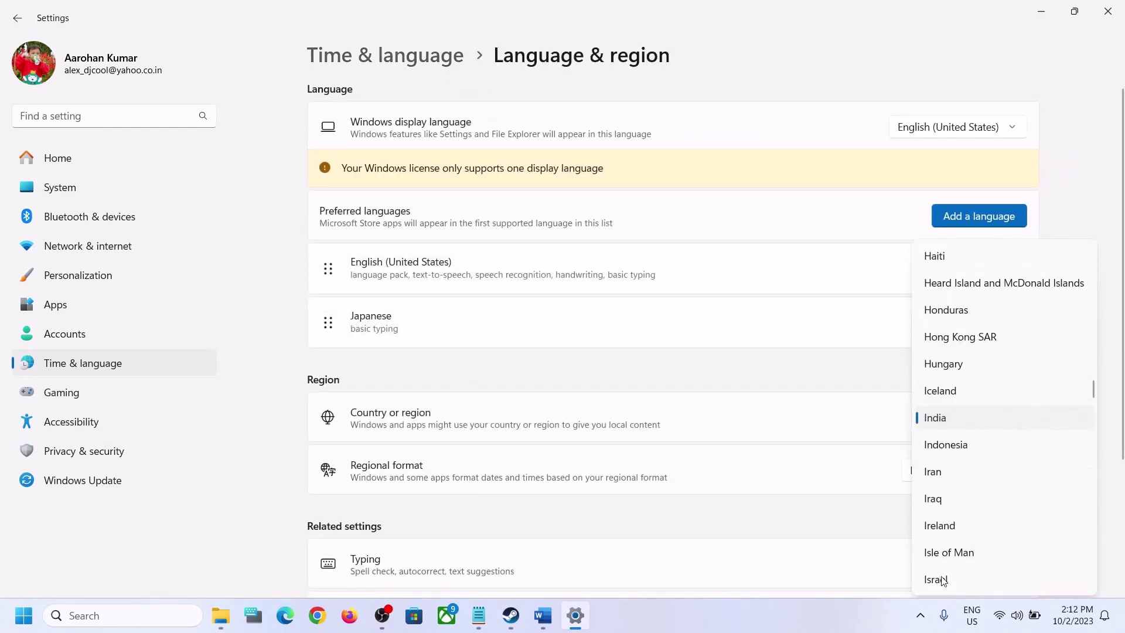
click(1099, 120)
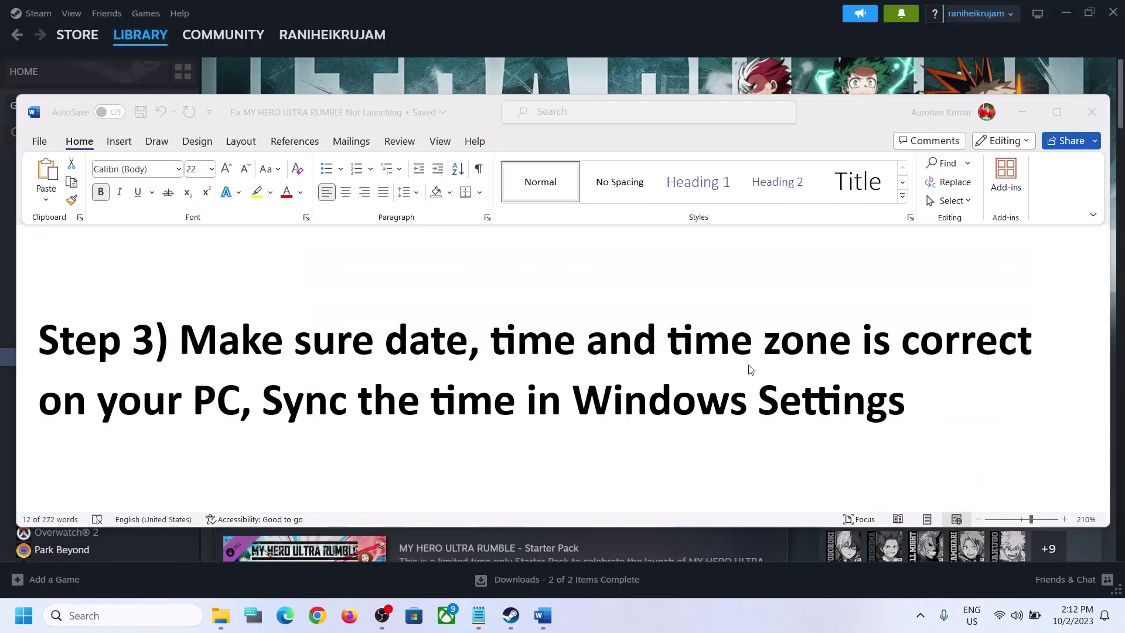
click(1109, 14)
Highlight Step 4 on allowing the game through antivirus, then open Settings with Win+I
scroll(396, 438, down, 5)
drag(350, 323, 231, 385)
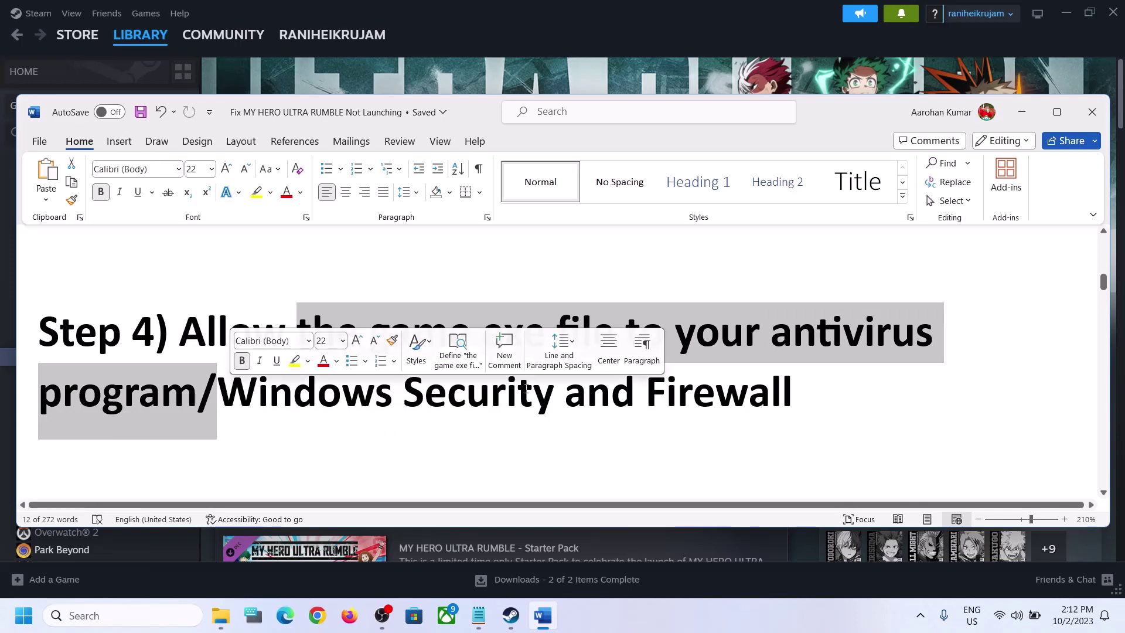
click(184, 332)
drag(184, 333, 792, 392)
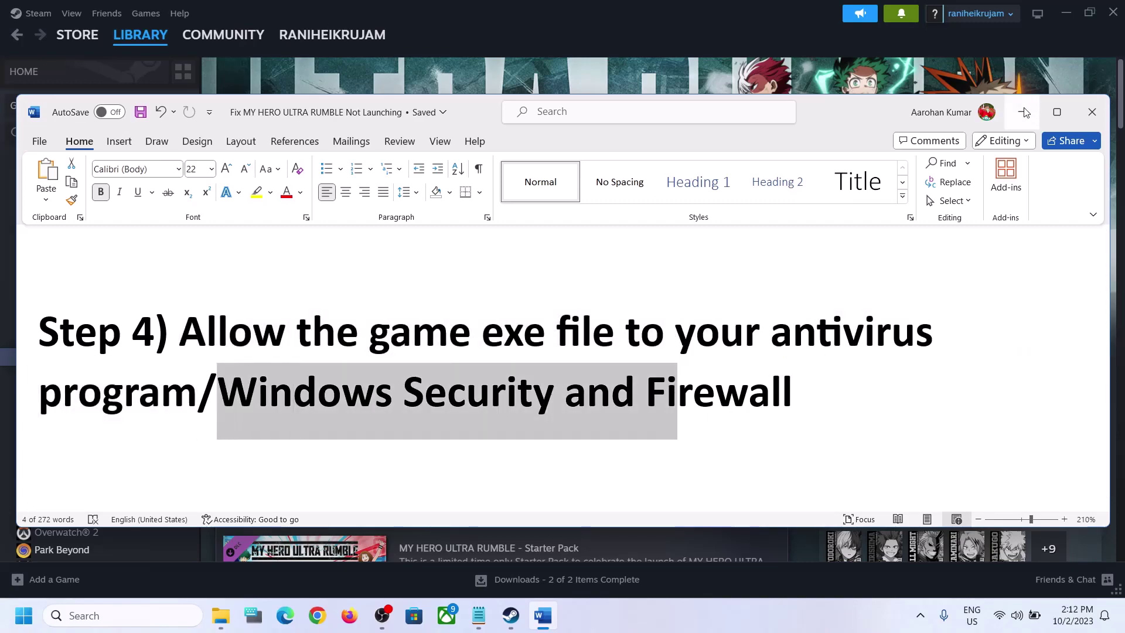
click(1021, 111)
key(super+i)
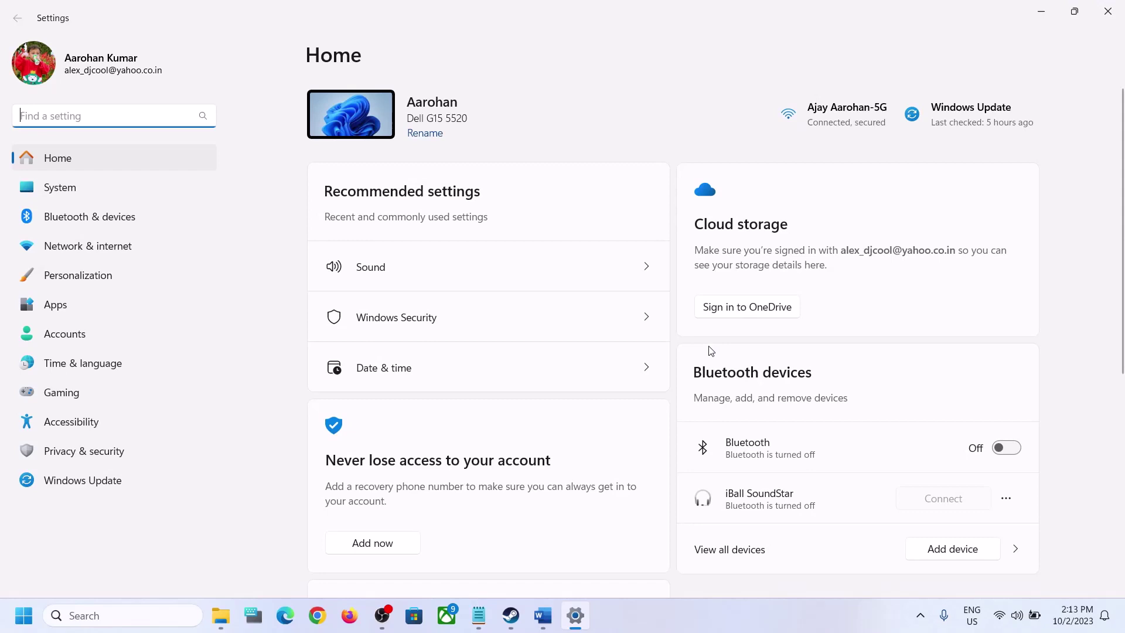
Go to Privacy & security > Windows Security and launch Virus & threat protection
click(61, 460)
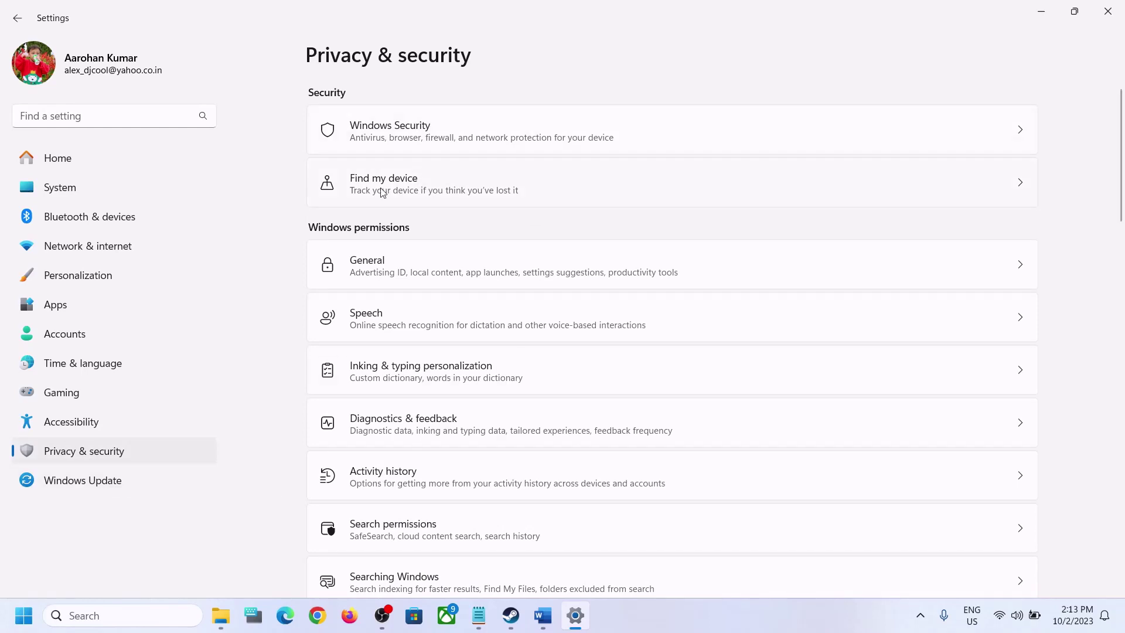
click(359, 137)
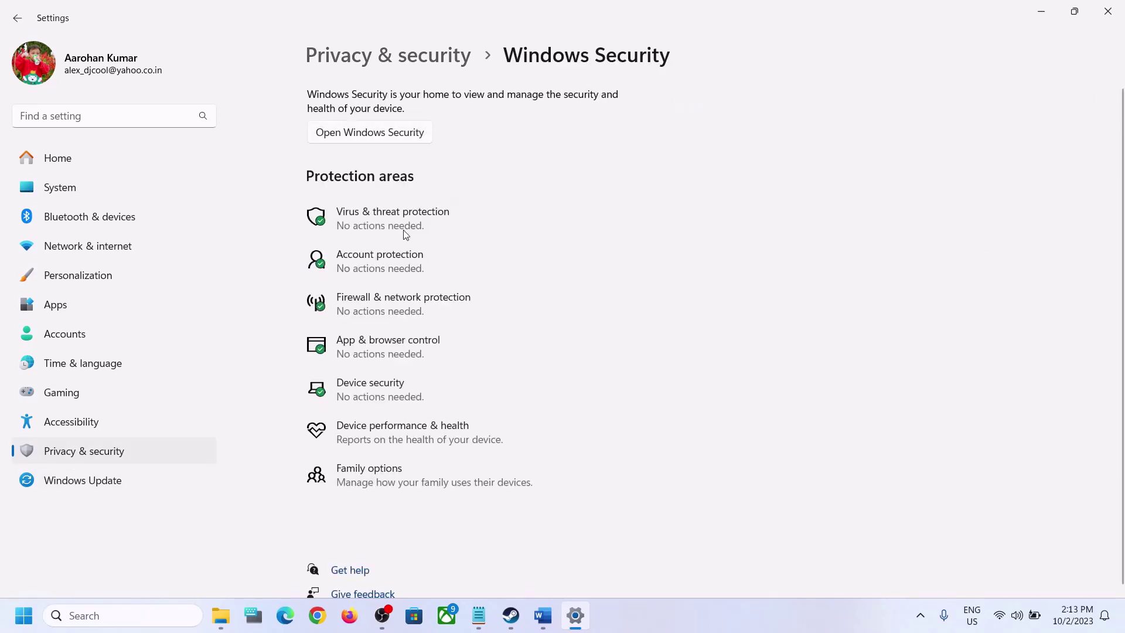
click(416, 229)
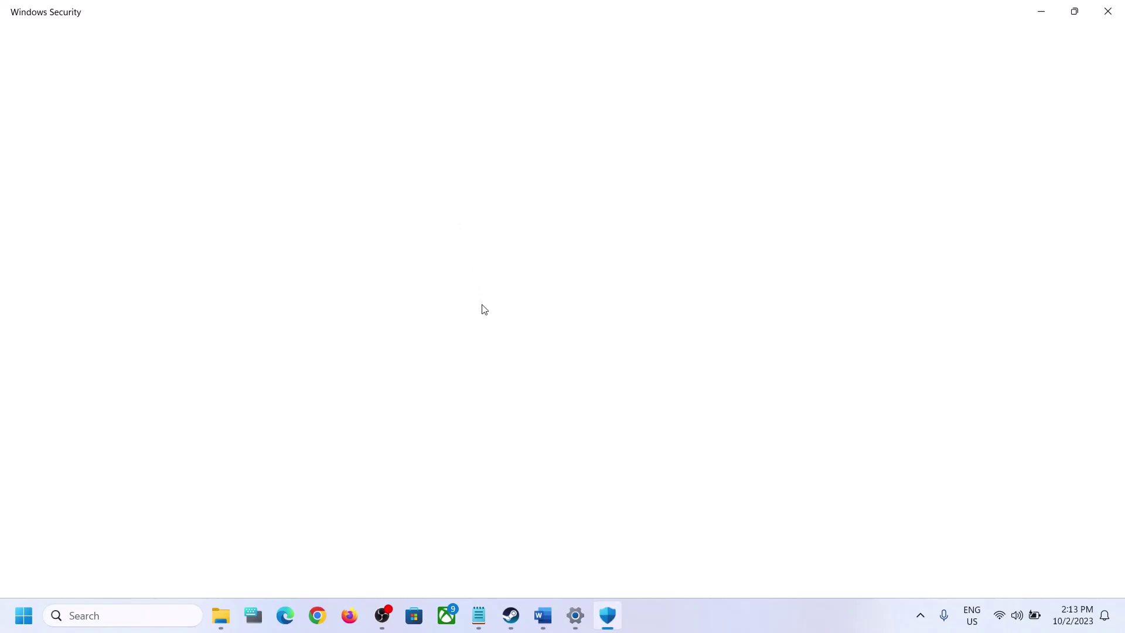
Reach Controlled folder access's allowed apps via Manage ransomware protection and begin adding an app
scroll(459, 527, down, 2)
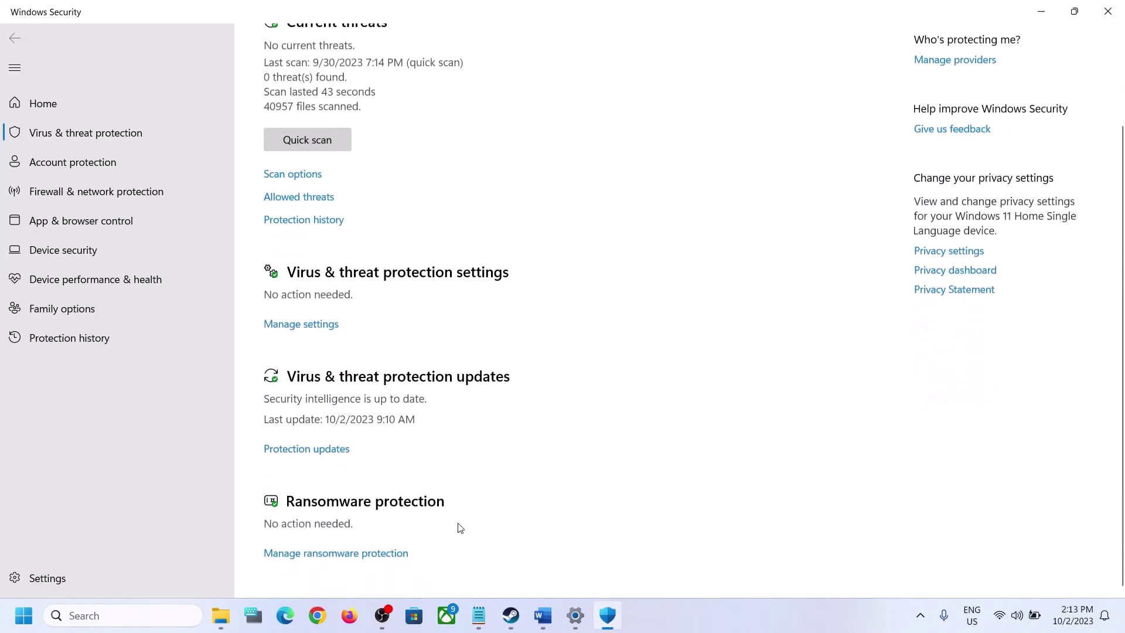
click(338, 557)
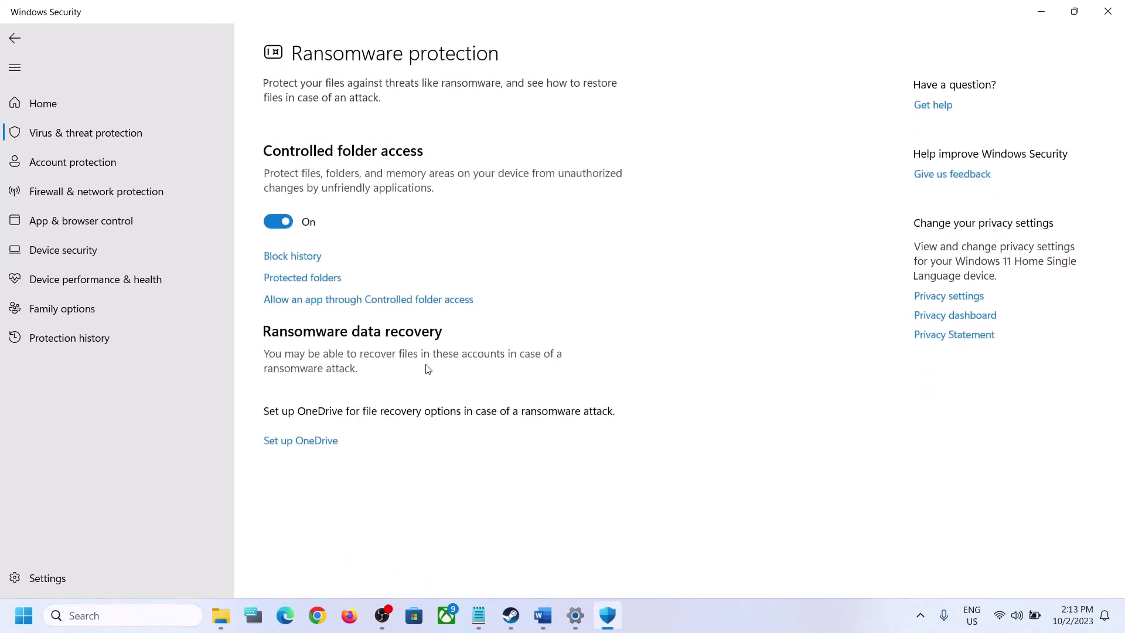
click(360, 309)
scroll(524, 431, down, 1)
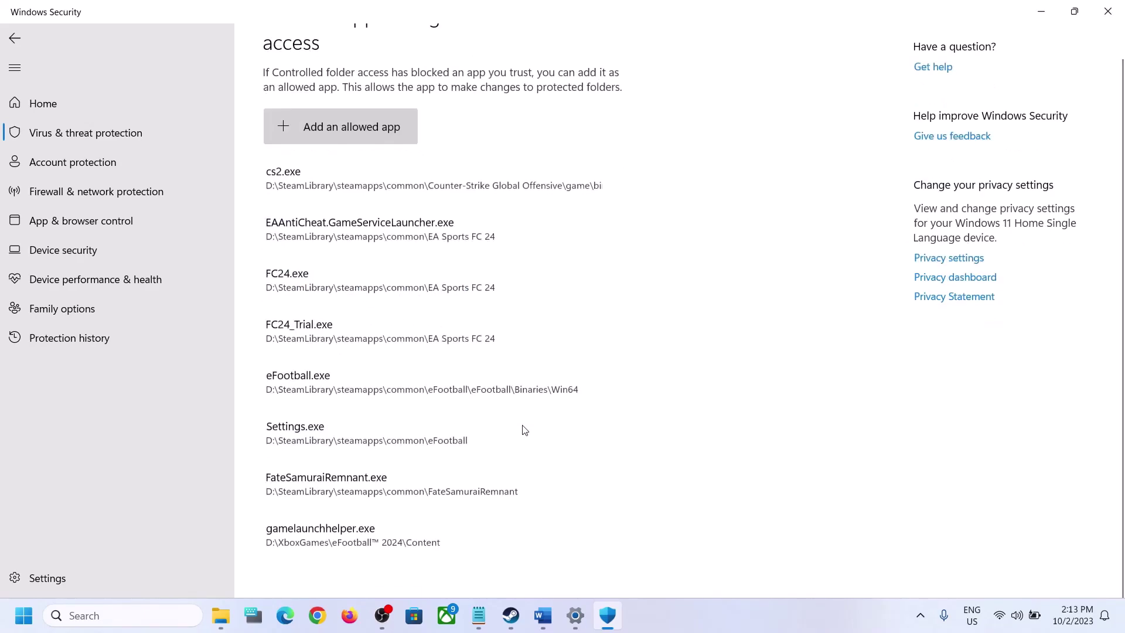
click(331, 129)
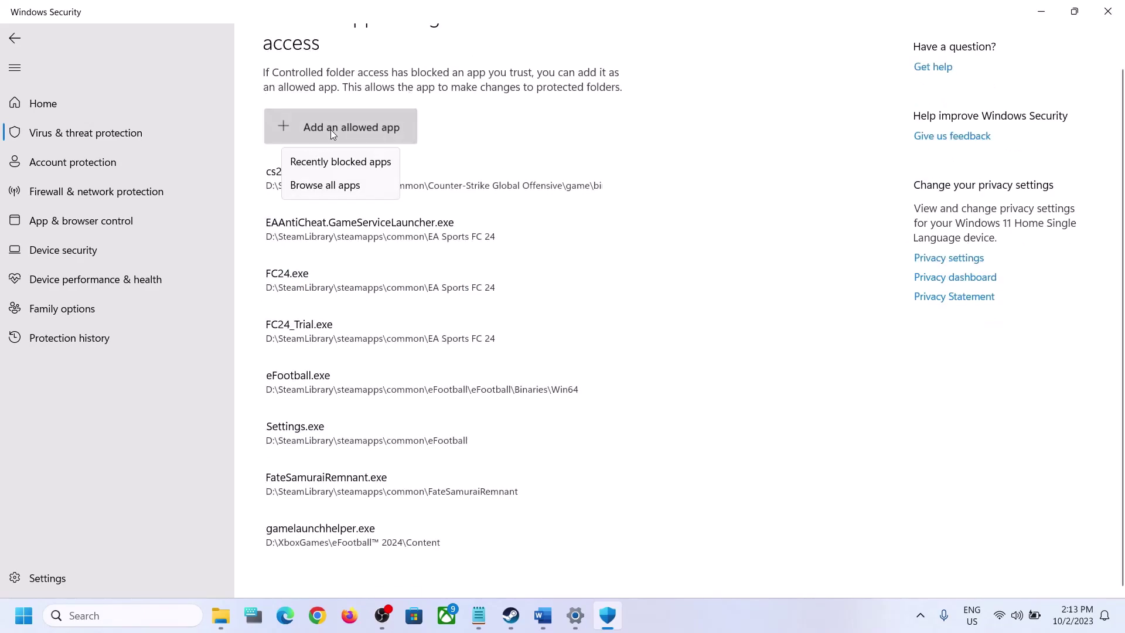
Browse for an app, checking C:\Program Files (x86)\Steam\steamapps\common for the game
click(335, 184)
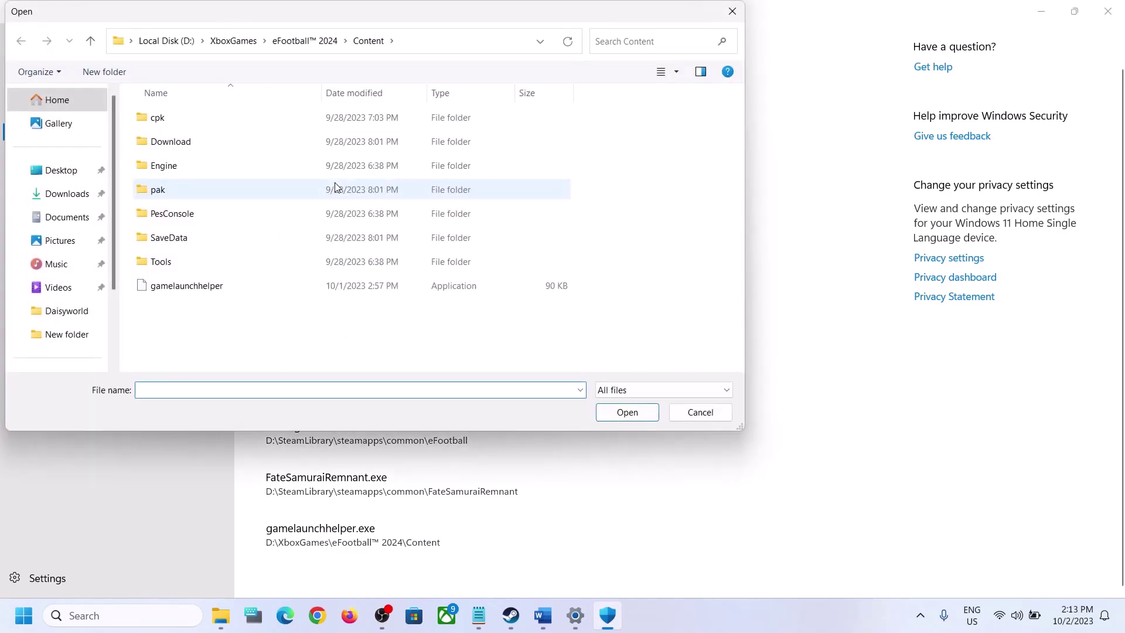
scroll(88, 266, down, 2)
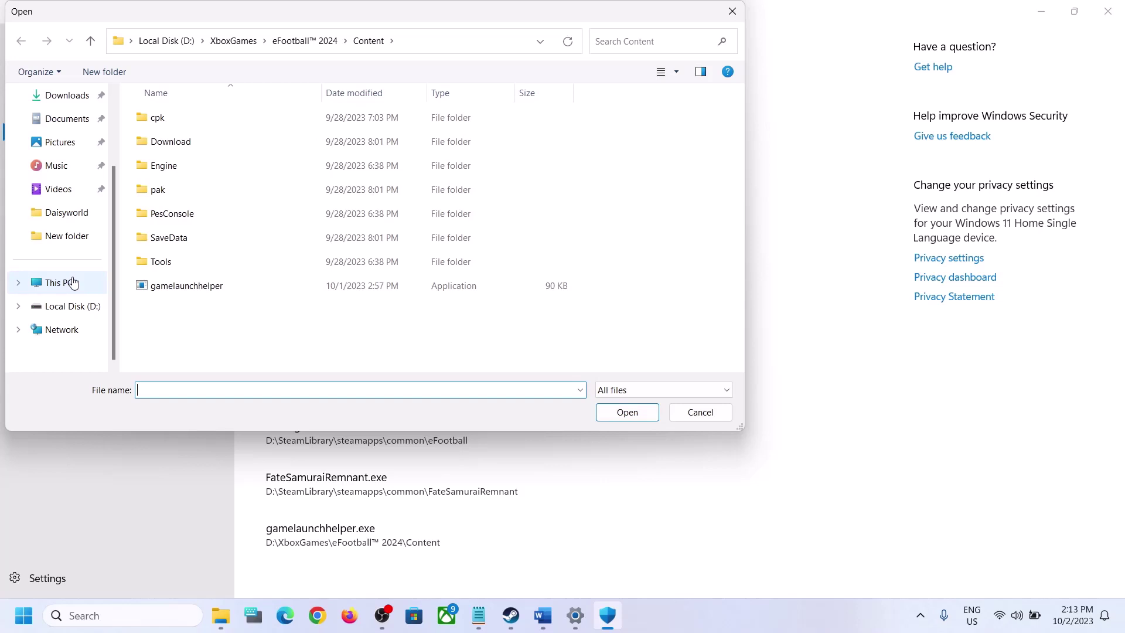
click(73, 283)
double_click(240, 134)
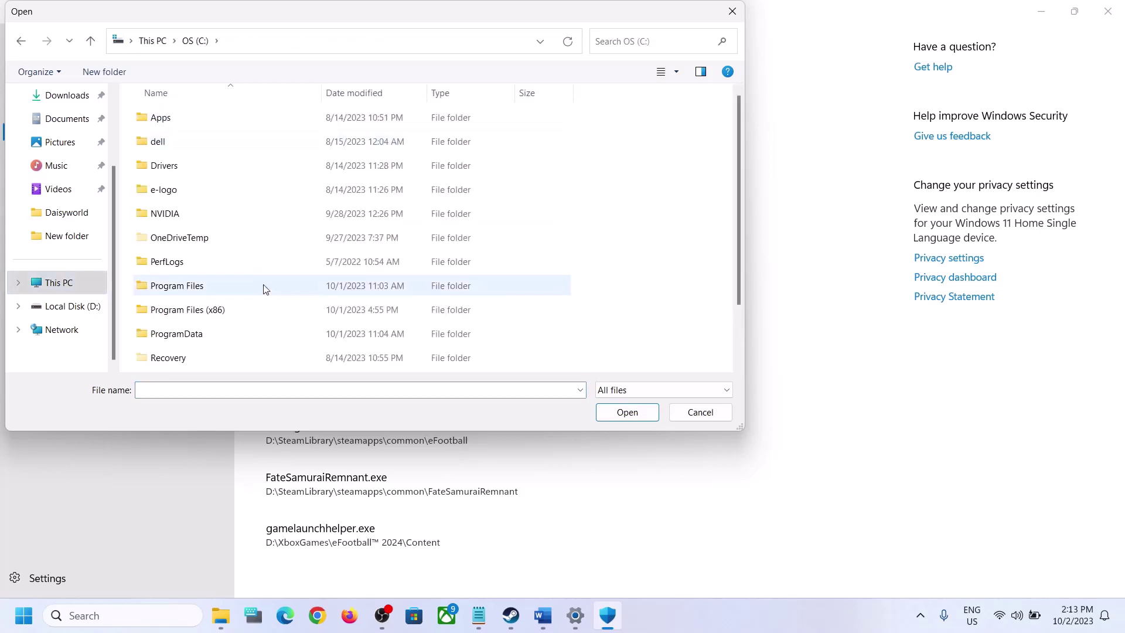
scroll(264, 288, down, 1)
double_click(192, 246)
scroll(225, 262, down, 2)
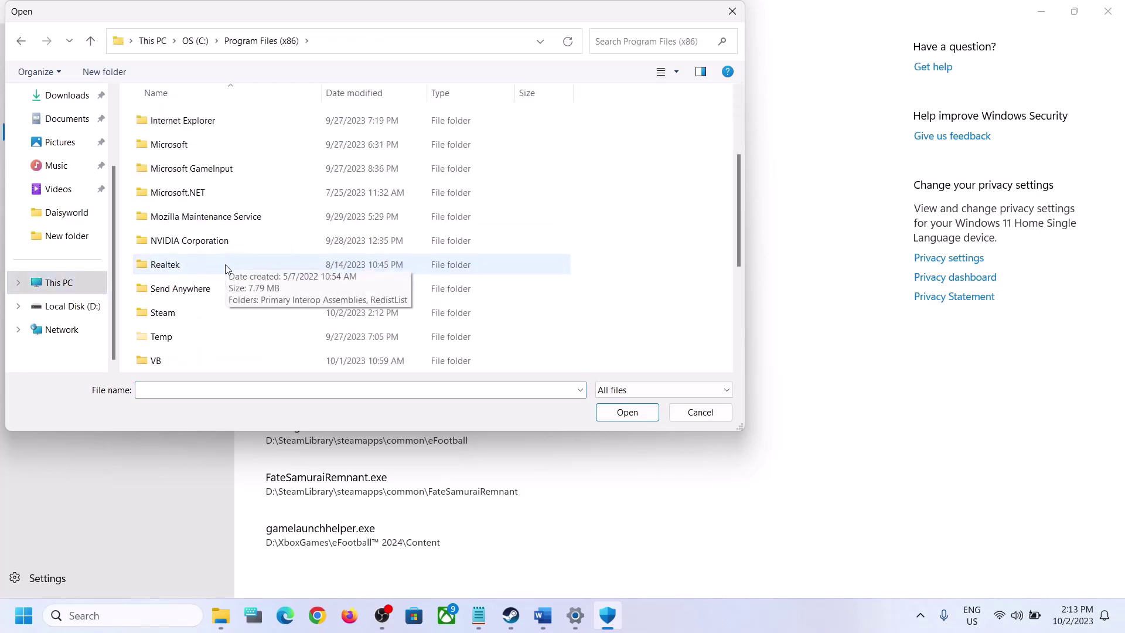
double_click(176, 314)
scroll(174, 261, down, 3)
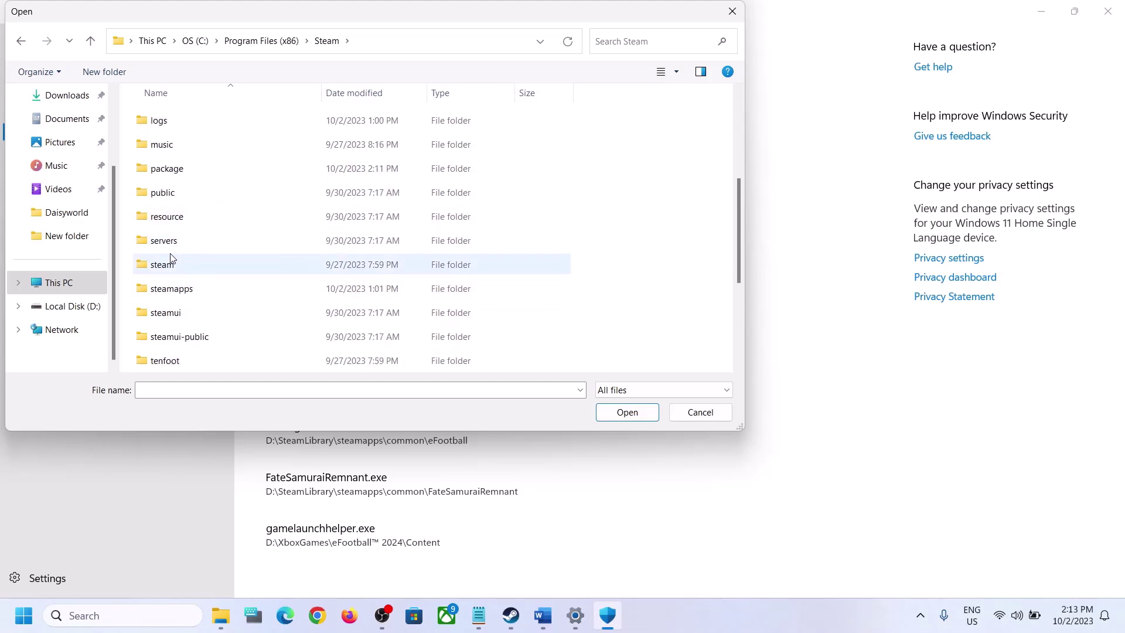
double_click(175, 289)
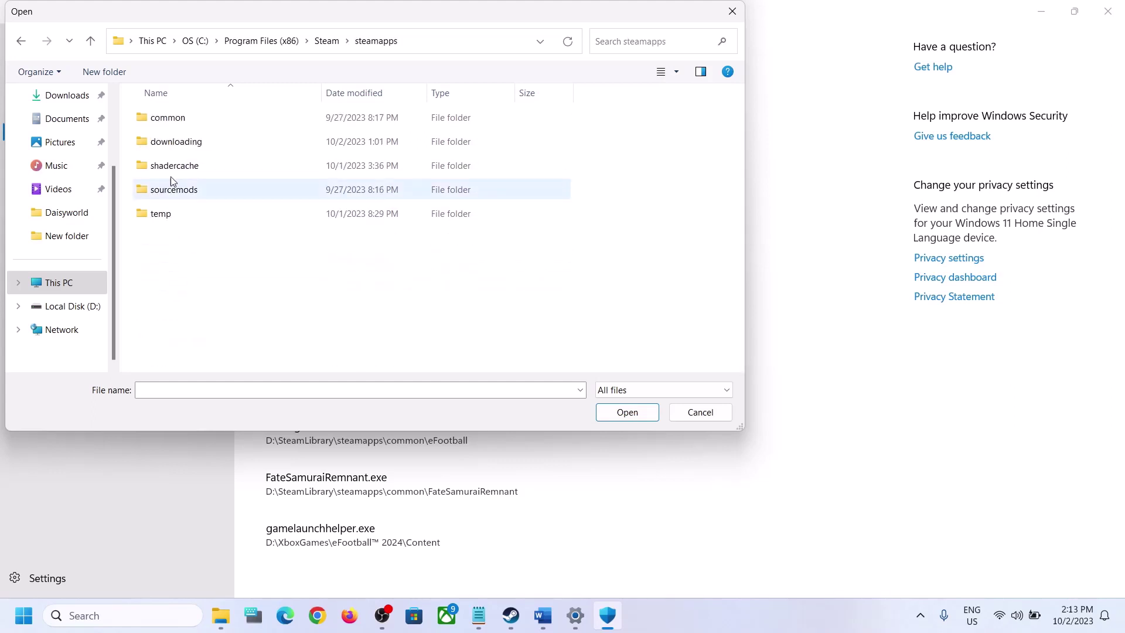
double_click(184, 119)
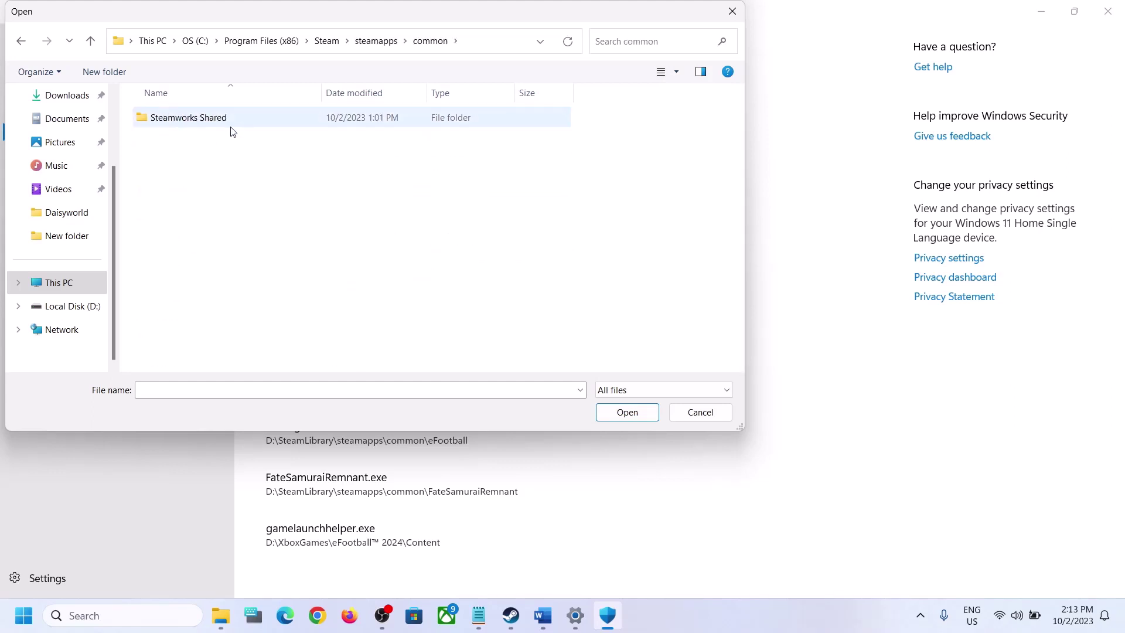
Allow start_protected_game.exe from D:\SteamLibrary\steamapps\common\My Hero Ultra Rumble
click(88, 305)
scroll(352, 258, down, 2)
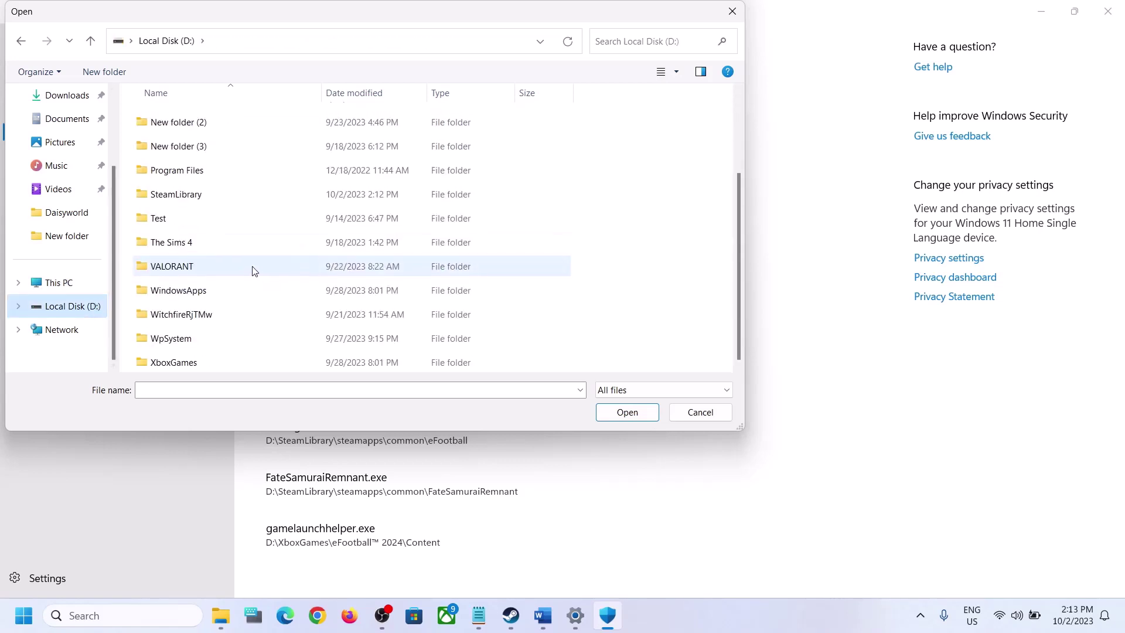
double_click(187, 196)
double_click(183, 119)
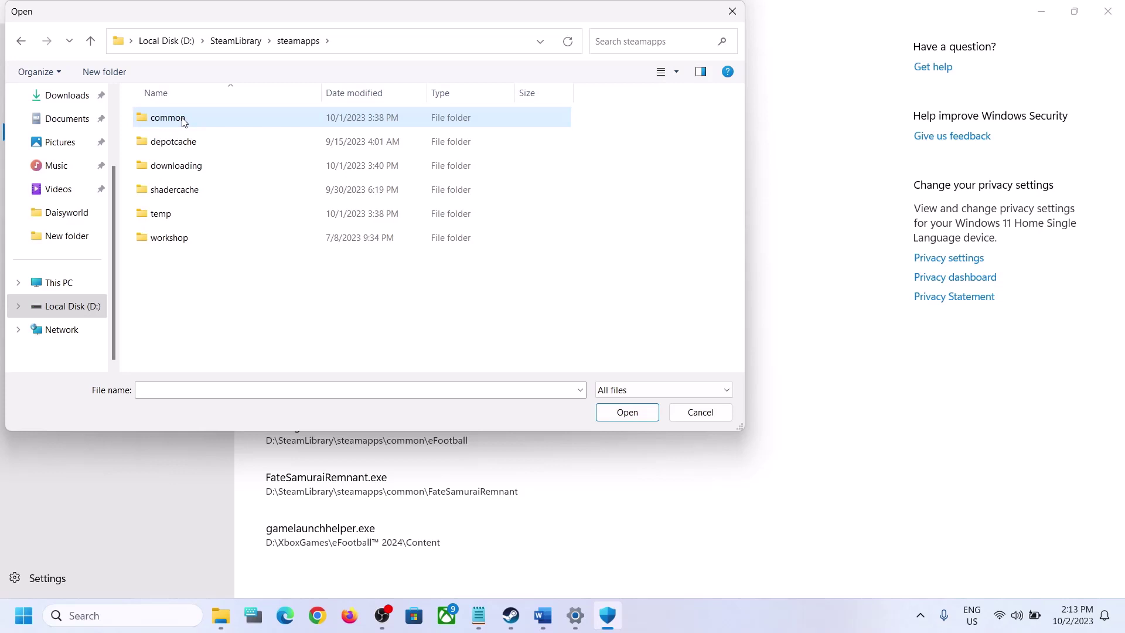
double_click(183, 119)
click(177, 240)
double_click(217, 241)
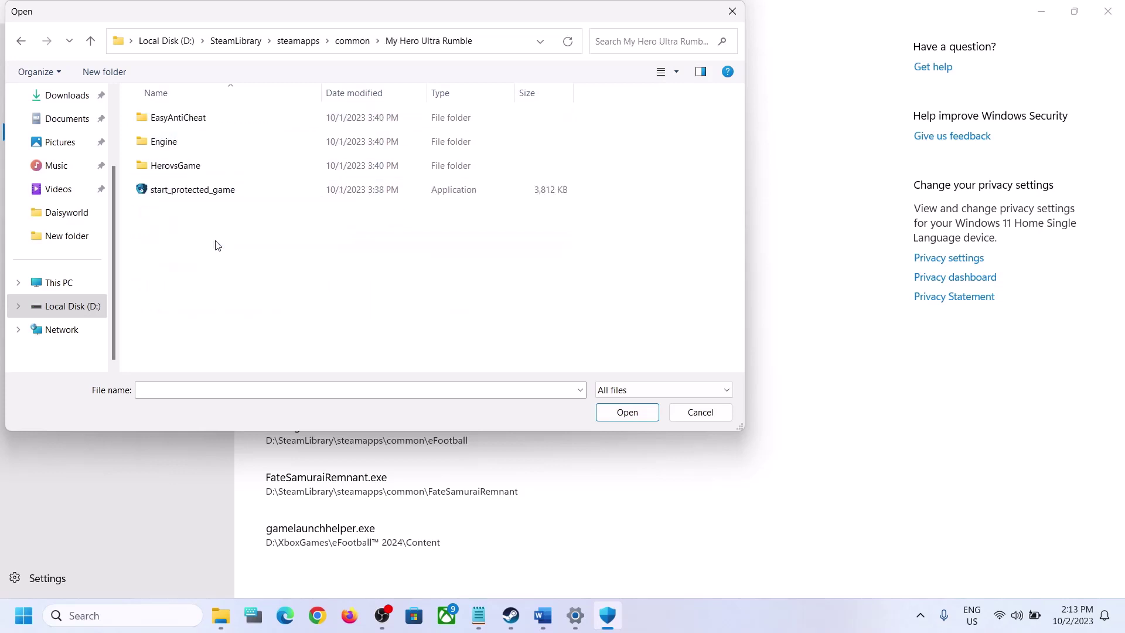
click(259, 188)
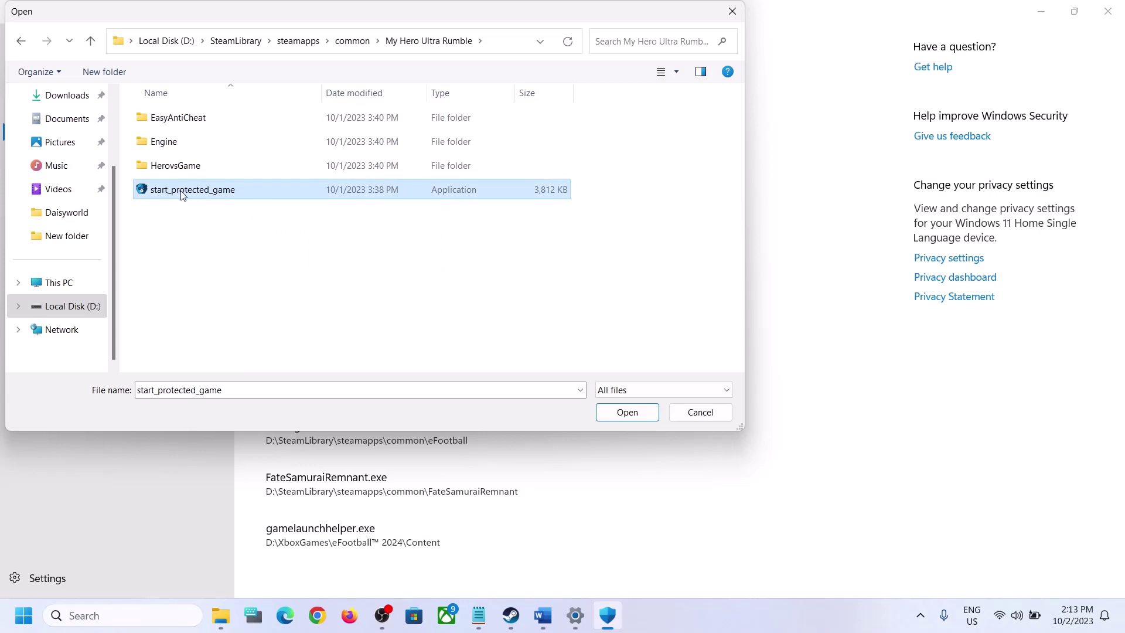
click(630, 419)
Also allow MHUR.exe from the game's HerovsGame\Binaries\Win64 folder
click(336, 136)
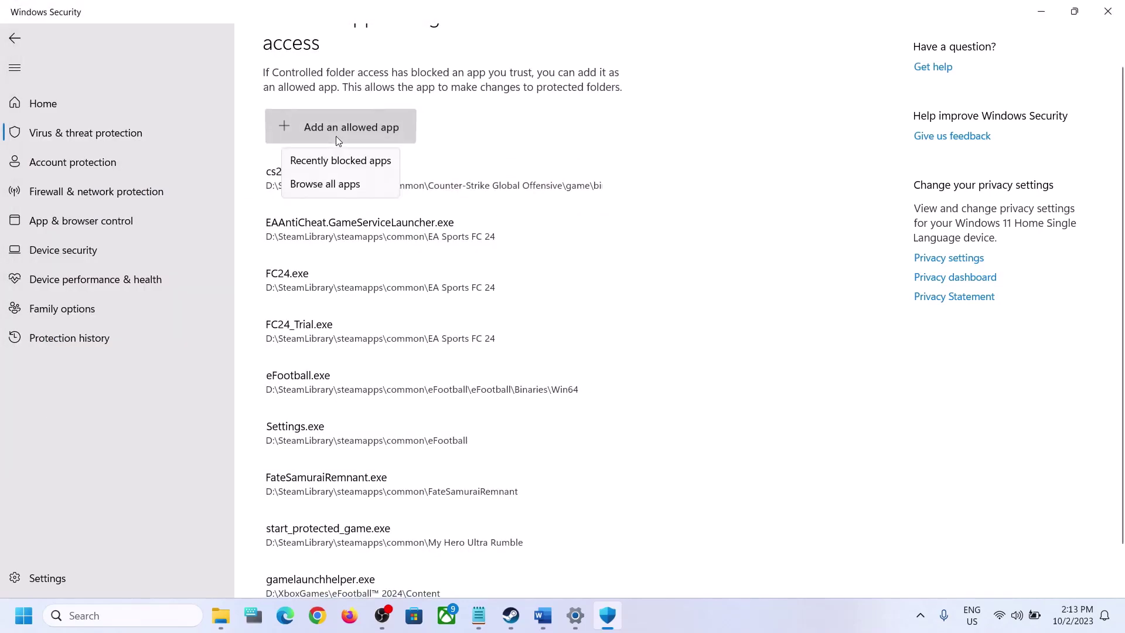
click(332, 184)
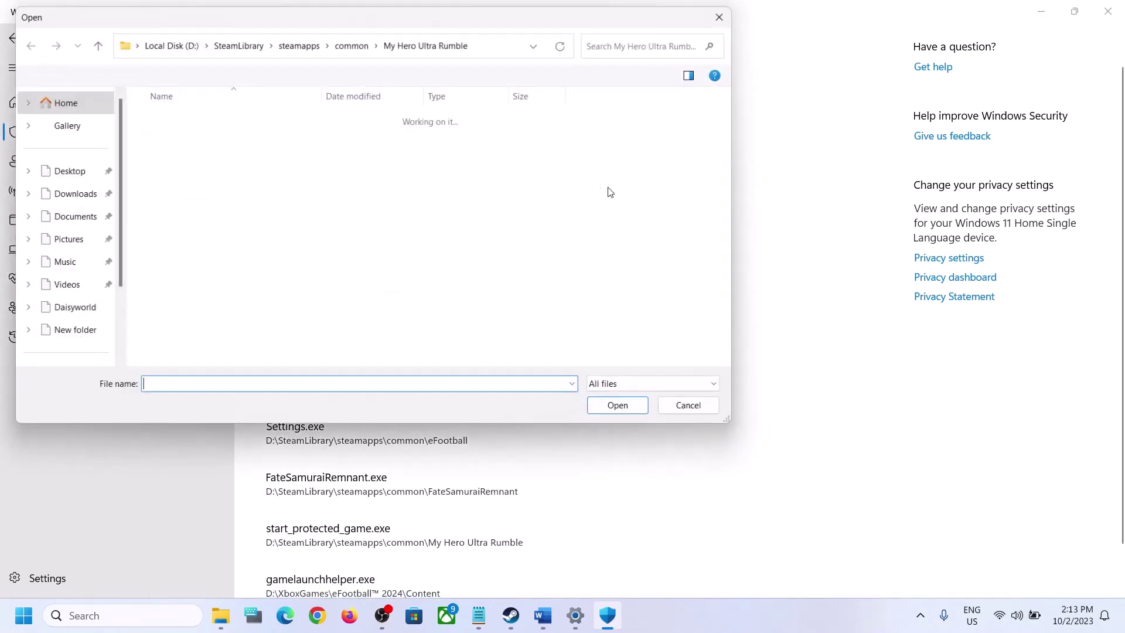
click(194, 172)
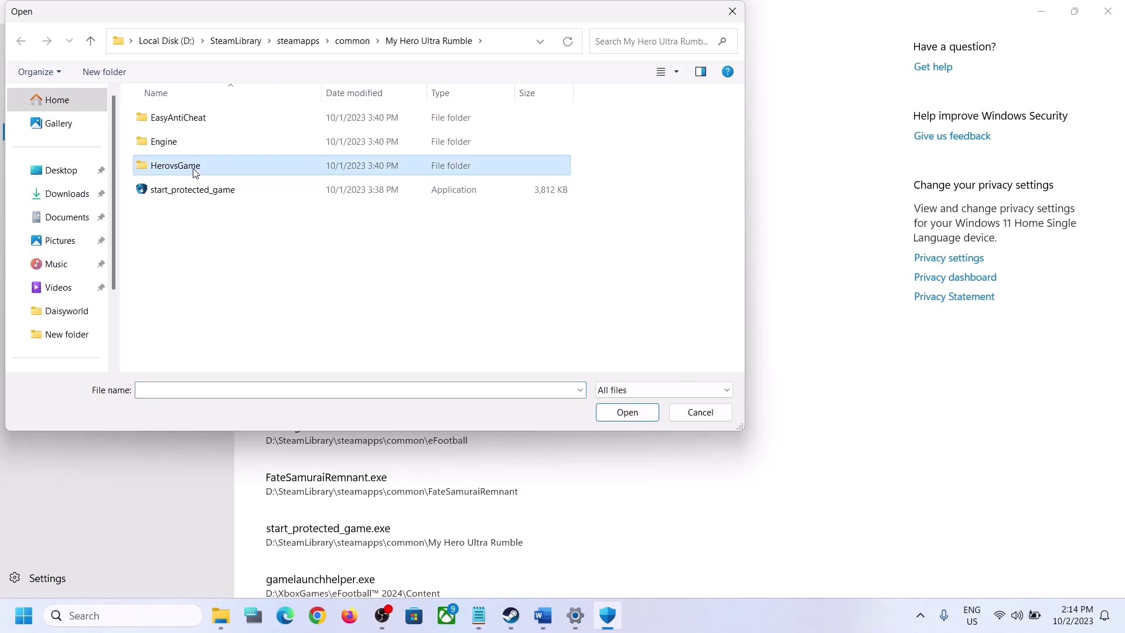
double_click(178, 170)
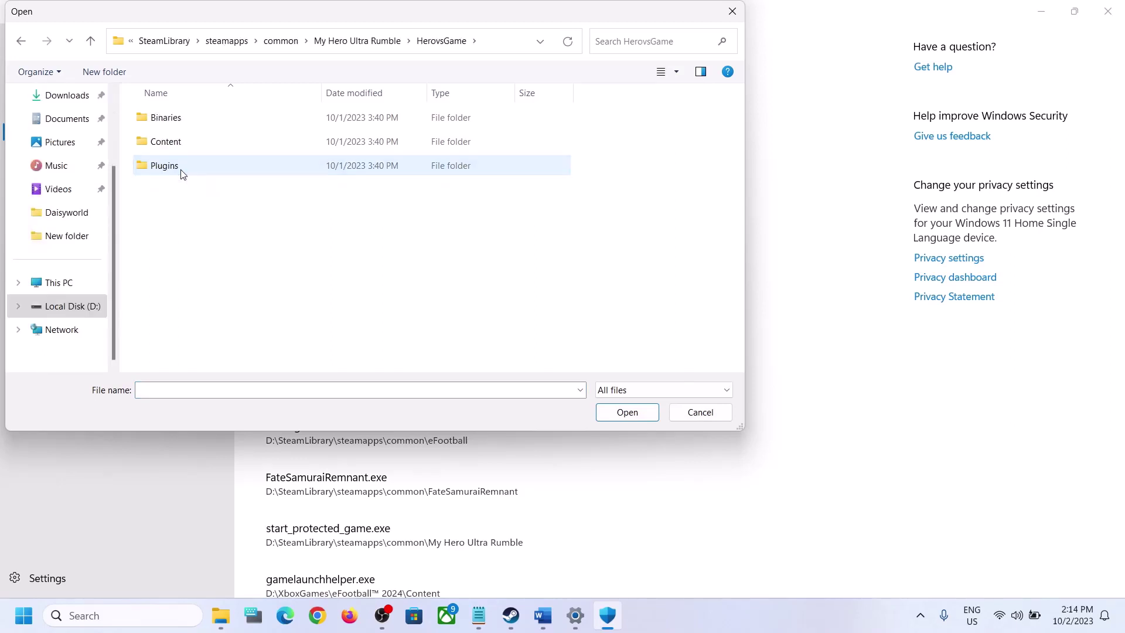
double_click(166, 119)
double_click(195, 123)
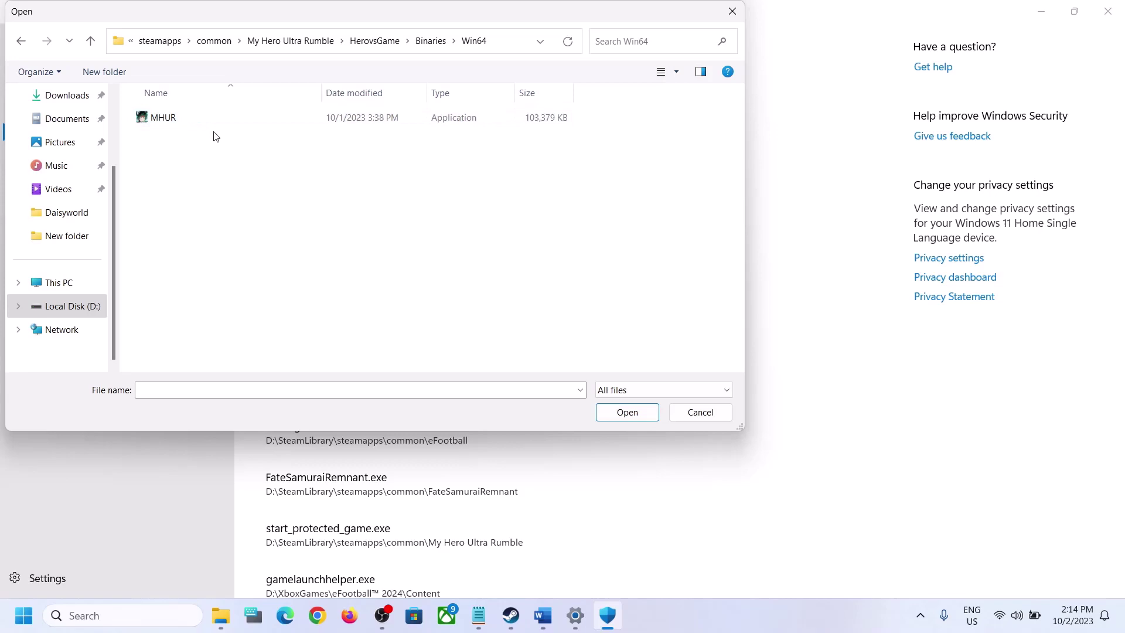
click(165, 120)
click(619, 410)
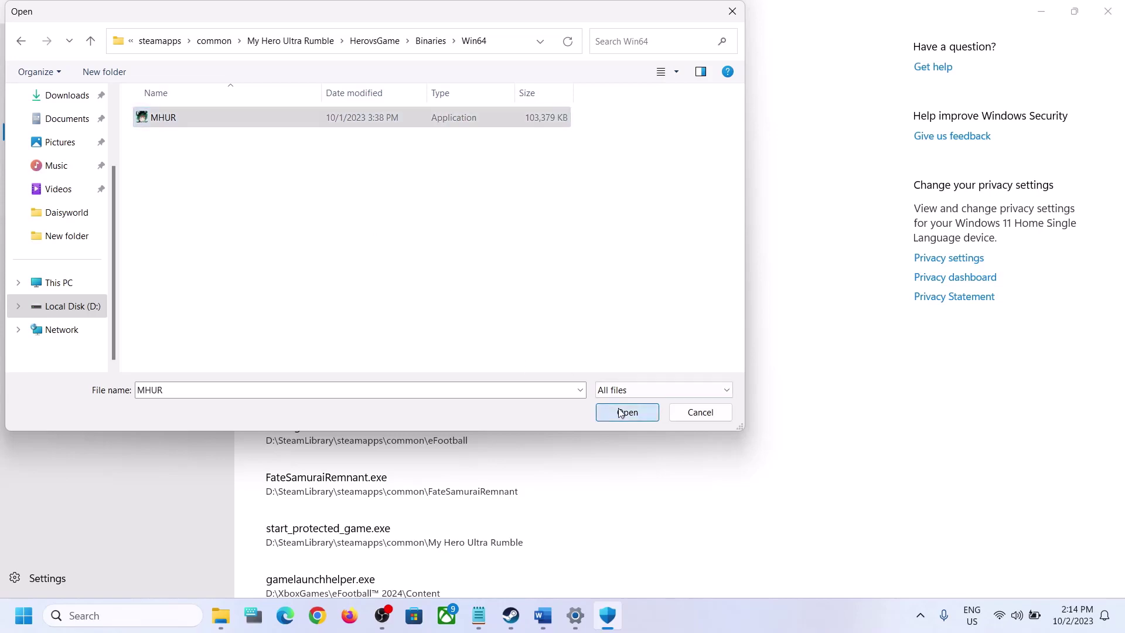
click(172, 612)
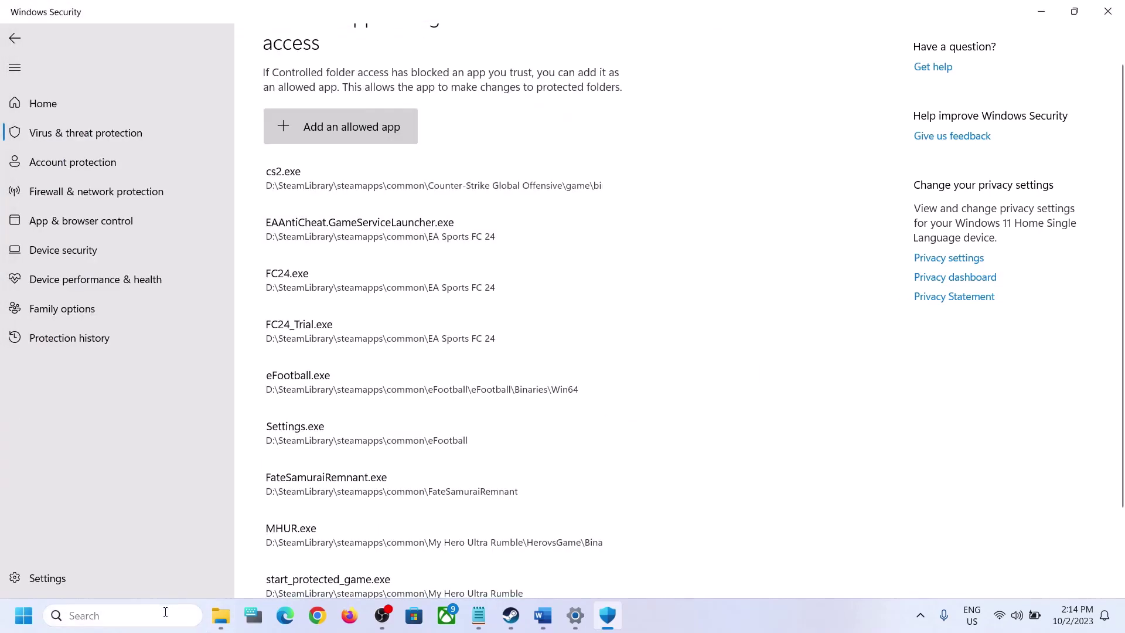
Launch Control Panel, open Windows Defender Firewall's allowed apps list, and unlock Change settings
text(control)
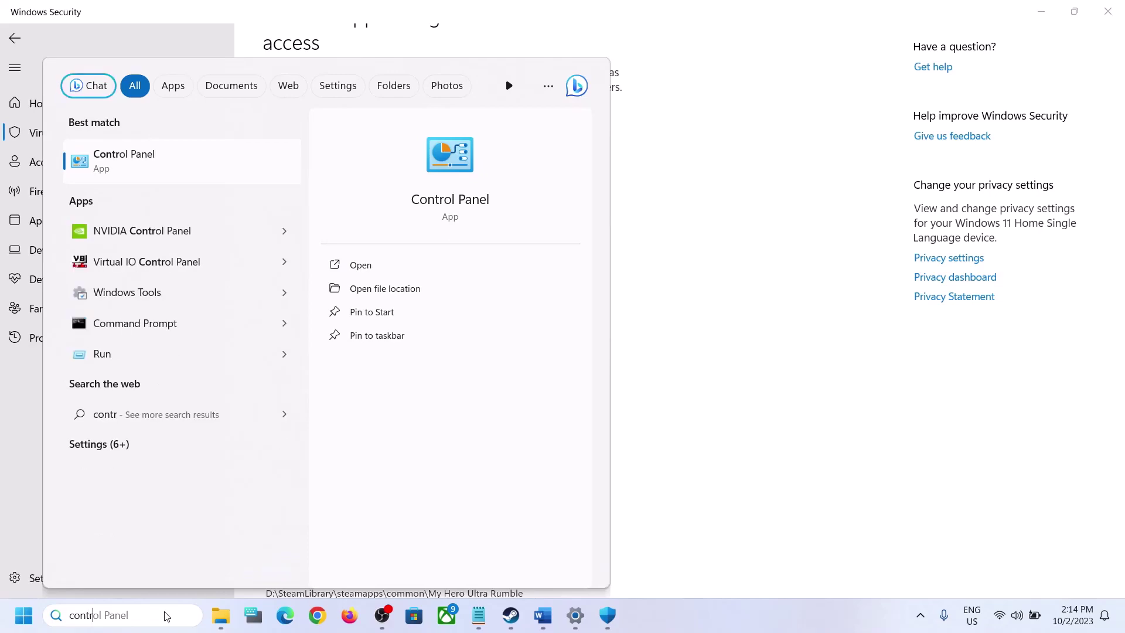
click(156, 172)
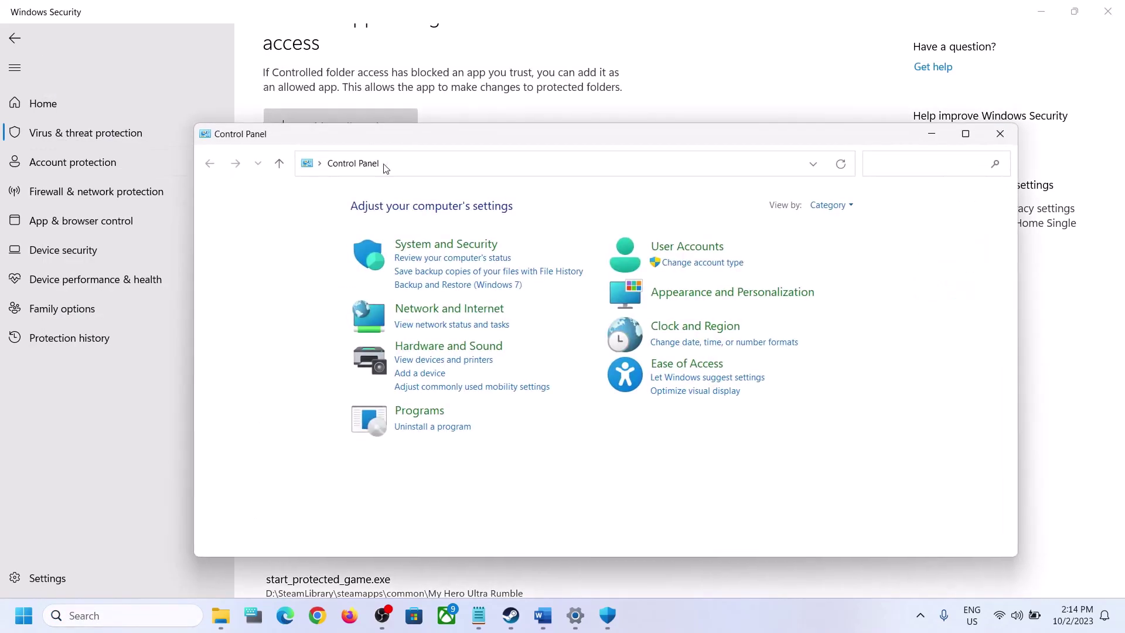
click(458, 246)
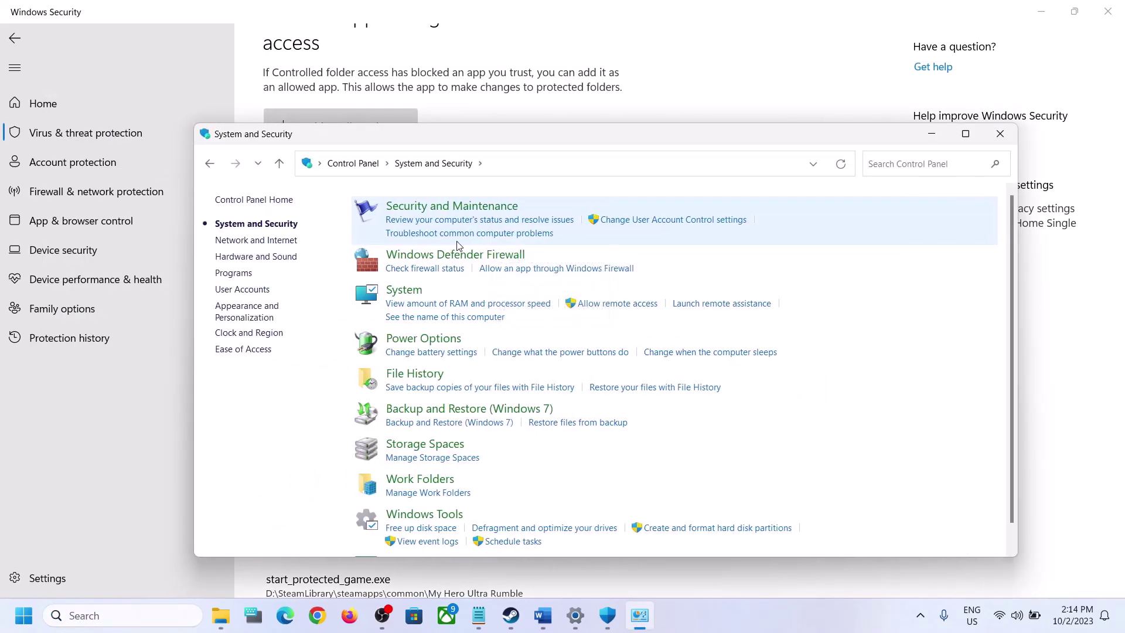
click(457, 255)
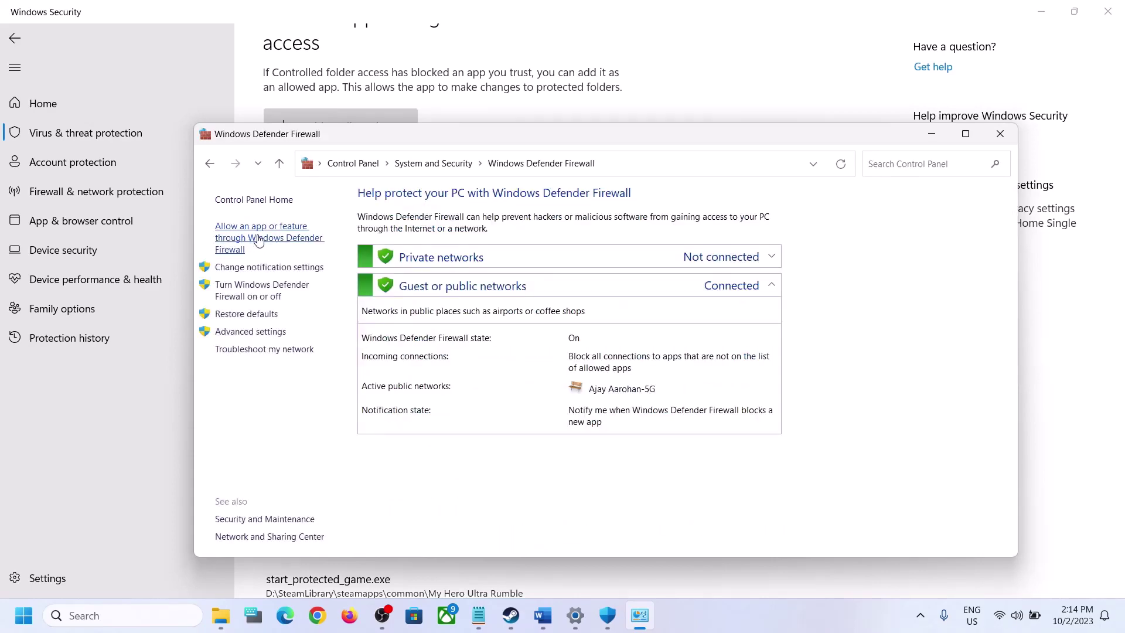
click(278, 244)
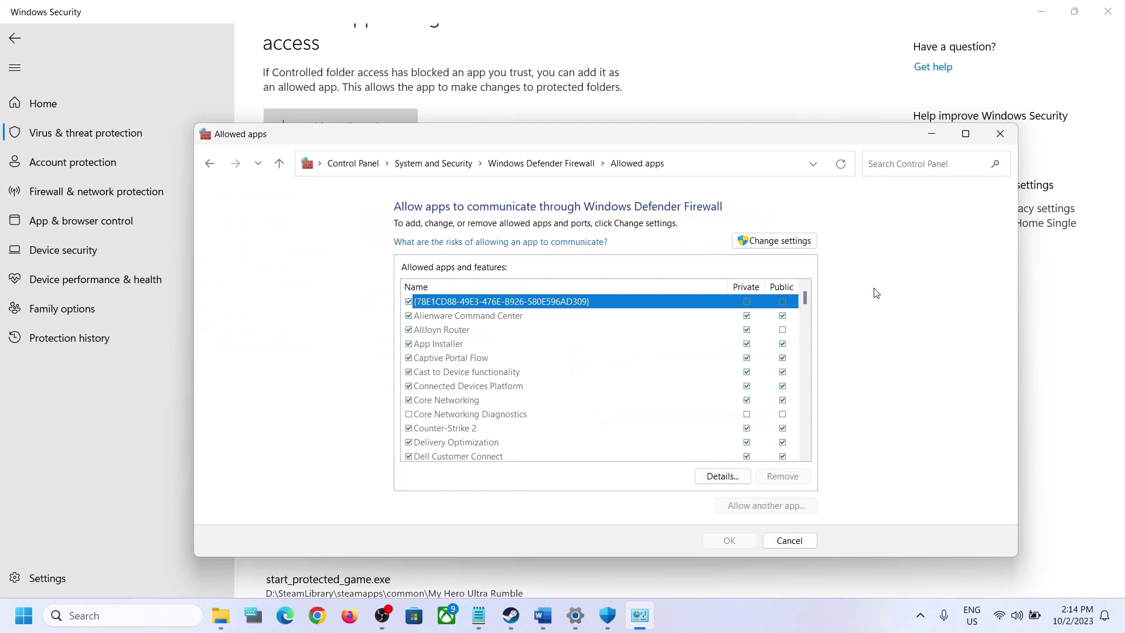
click(776, 241)
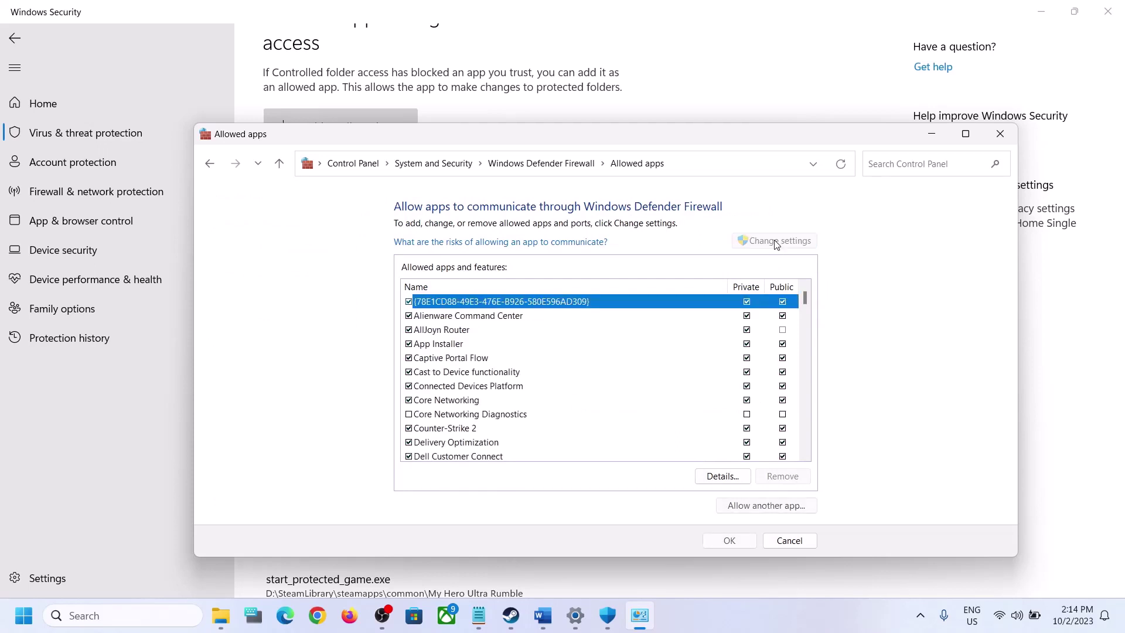
Add start_protected_game.exe from D:\SteamLibrary\steamapps\common\My Hero Ultra Rumble as a firewall-allowed app
click(734, 507)
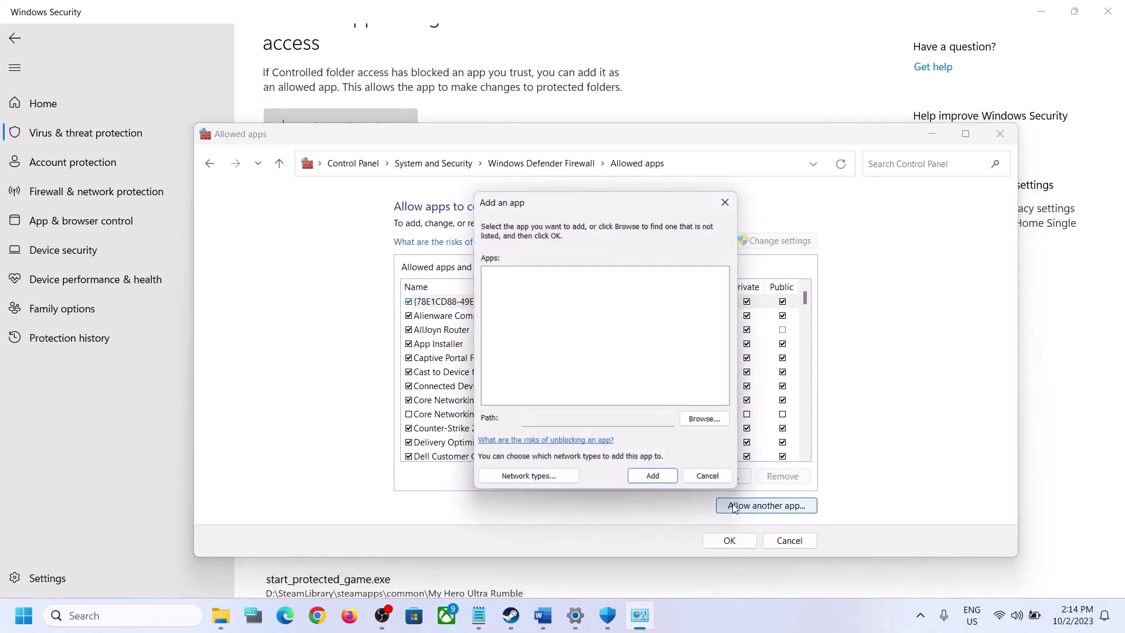
click(705, 420)
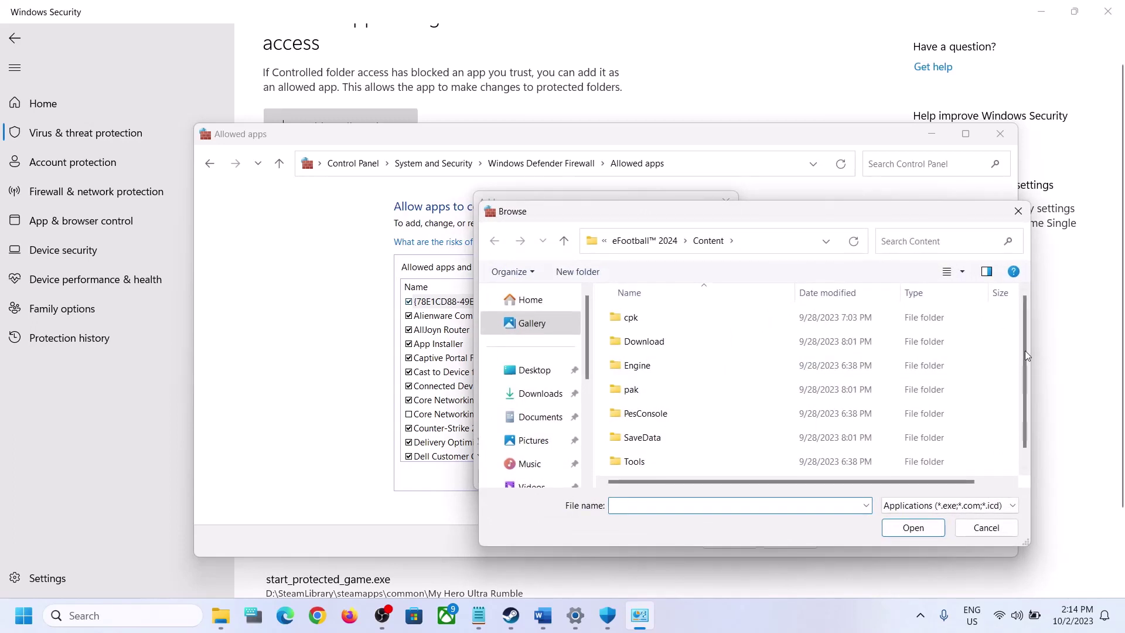
scroll(535, 432, down, 3)
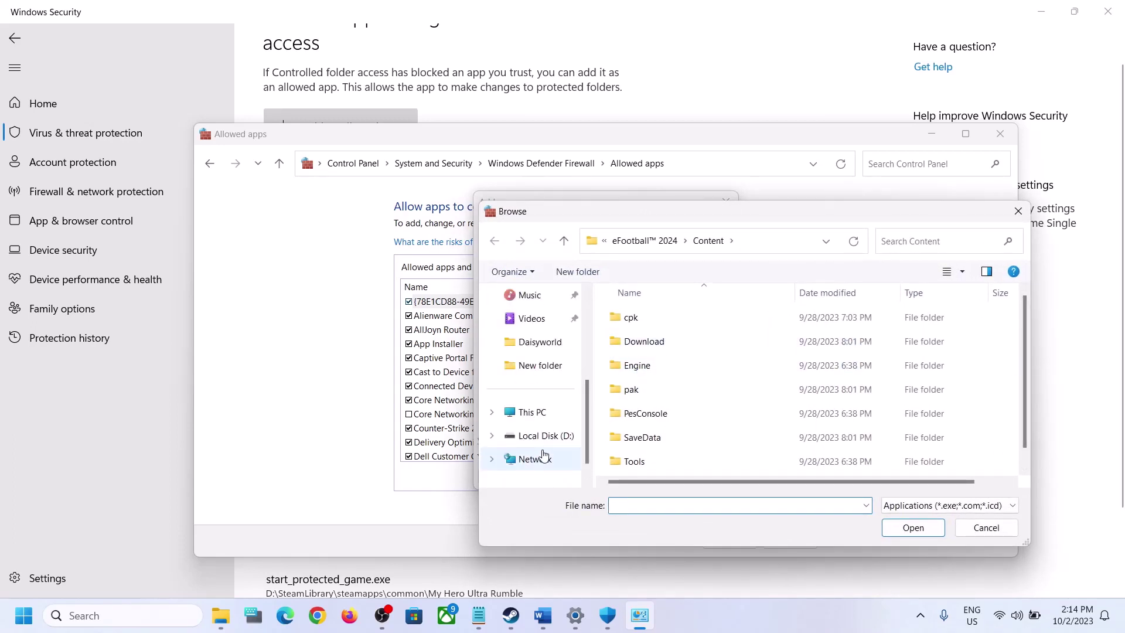
click(545, 435)
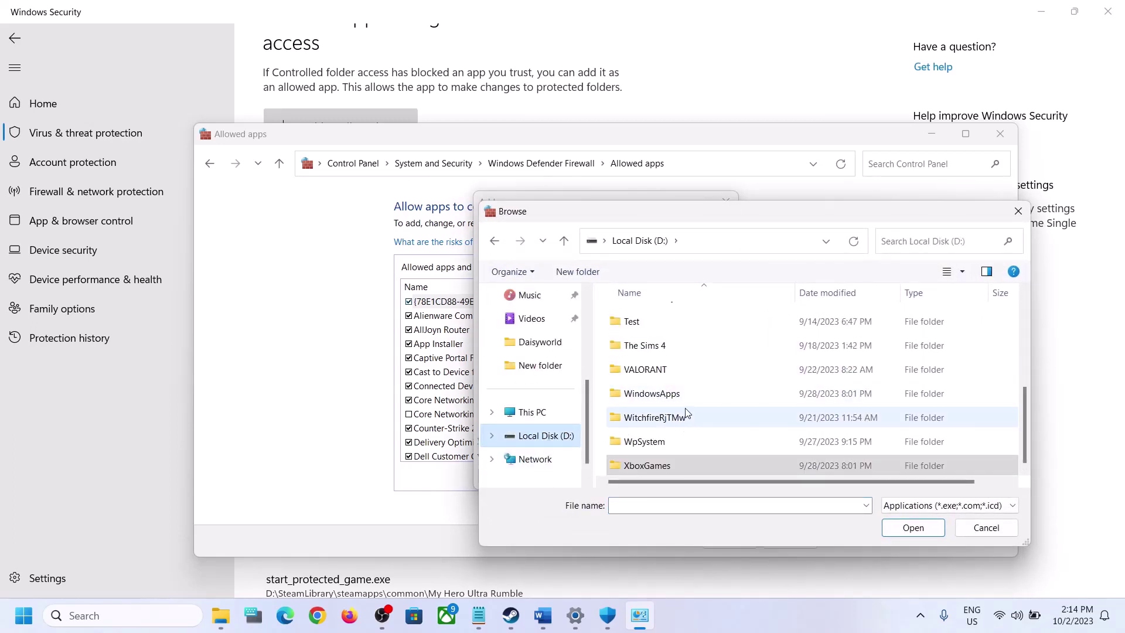
scroll(679, 416, up, 2)
double_click(666, 433)
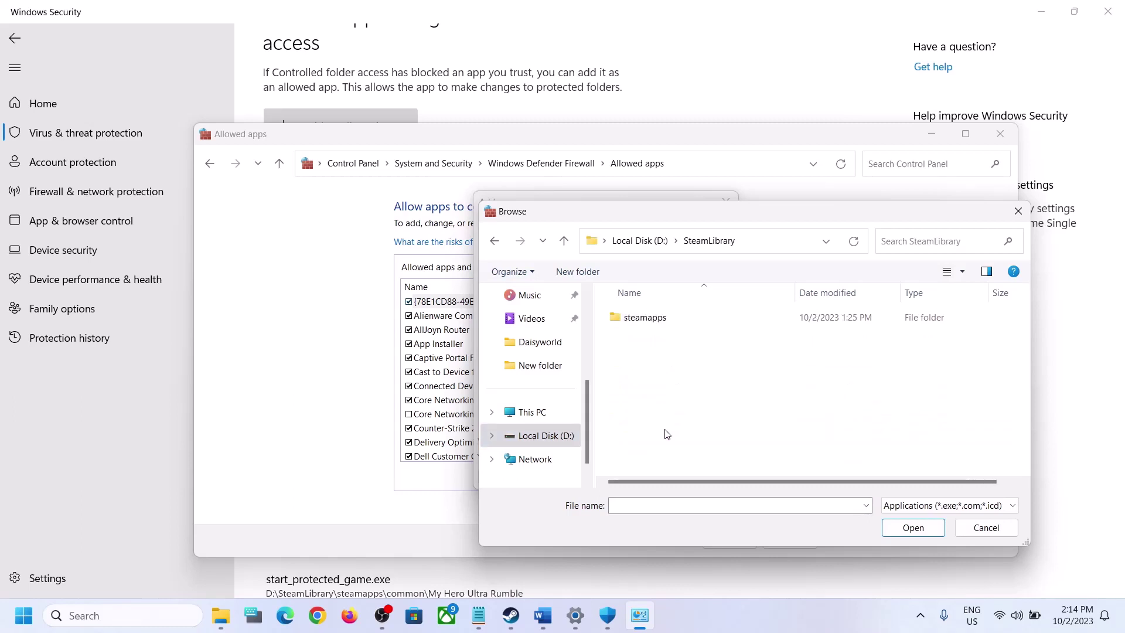
double_click(671, 317)
double_click(669, 323)
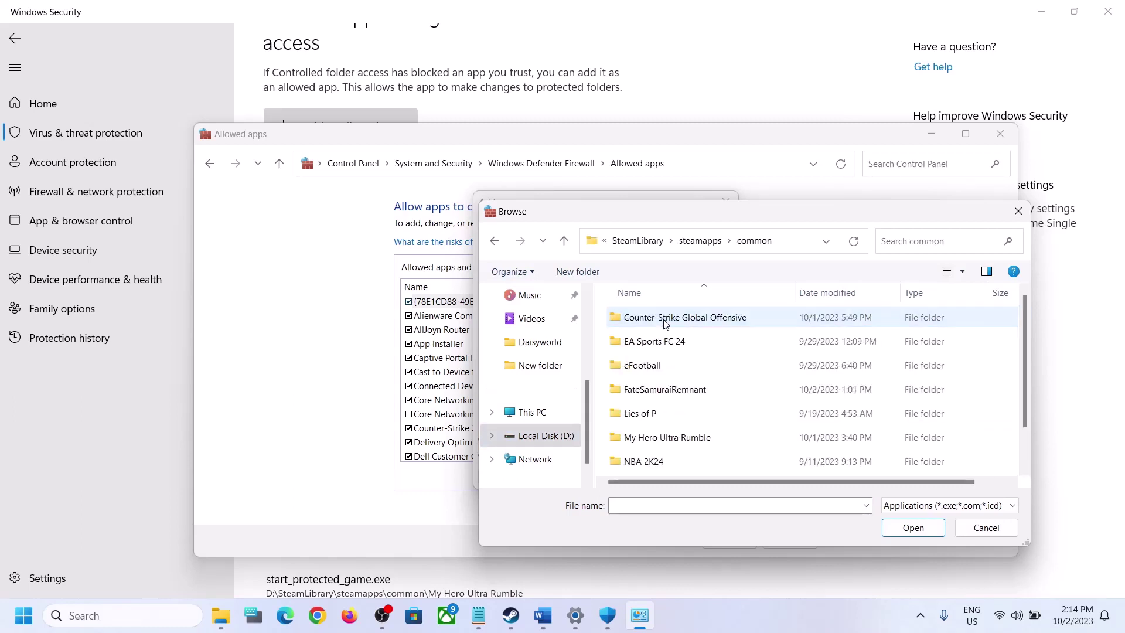
double_click(660, 437)
click(649, 389)
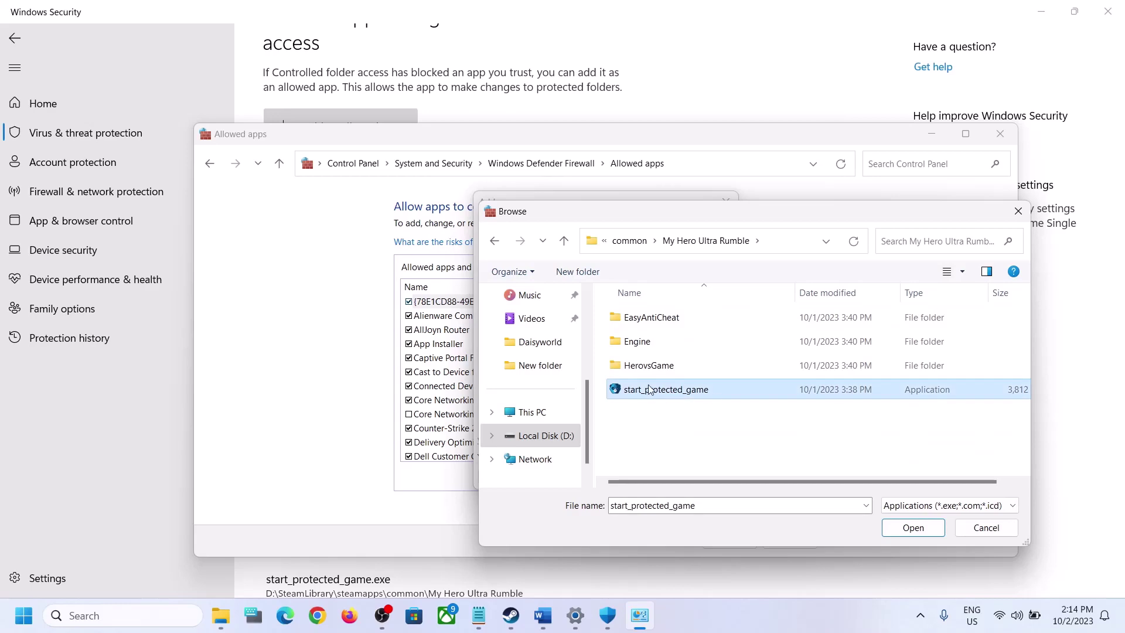
click(912, 527)
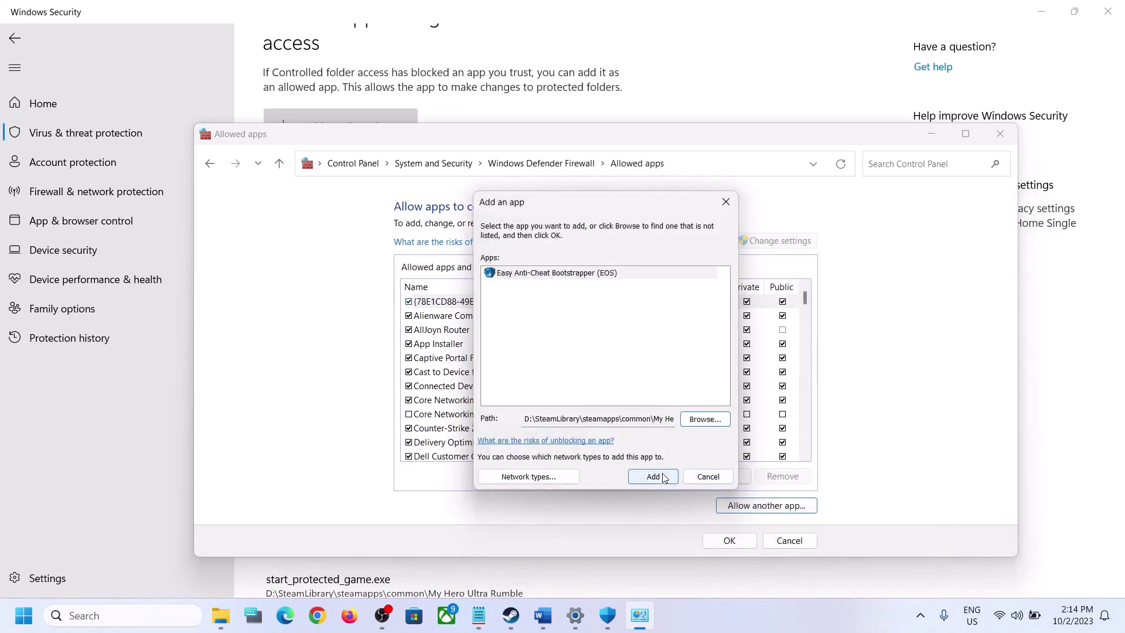
click(659, 477)
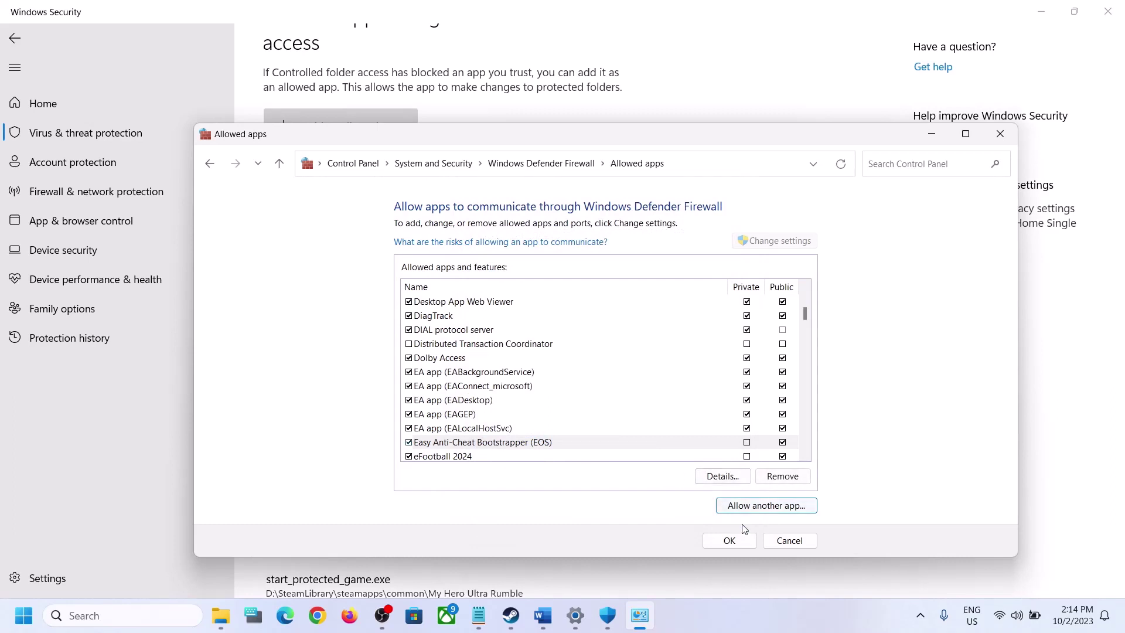
Try allowing HerovsGame\Binaries\Win64\MHUR.exe through the firewall; it is already in the exceptions
click(751, 510)
click(706, 419)
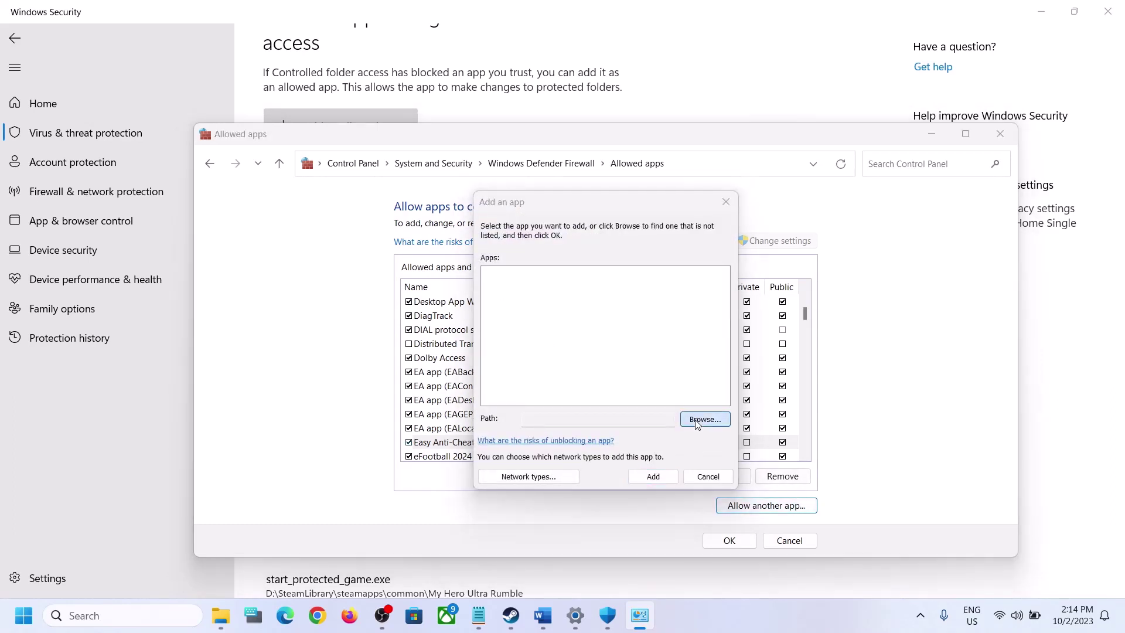
double_click(659, 366)
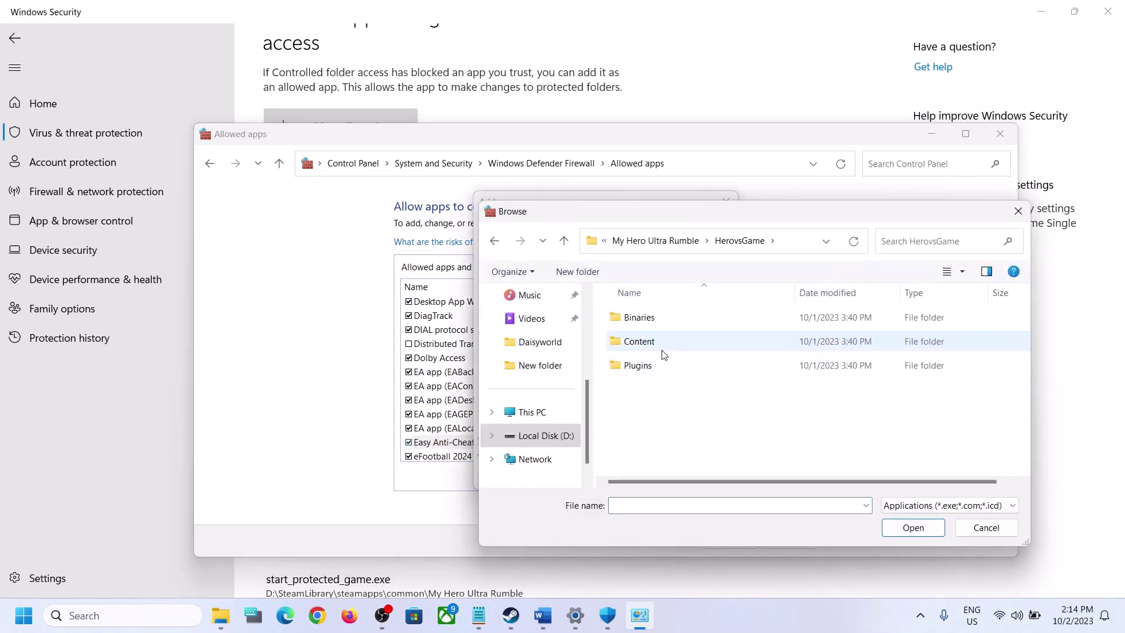
double_click(639, 317)
double_click(660, 319)
click(651, 322)
click(913, 527)
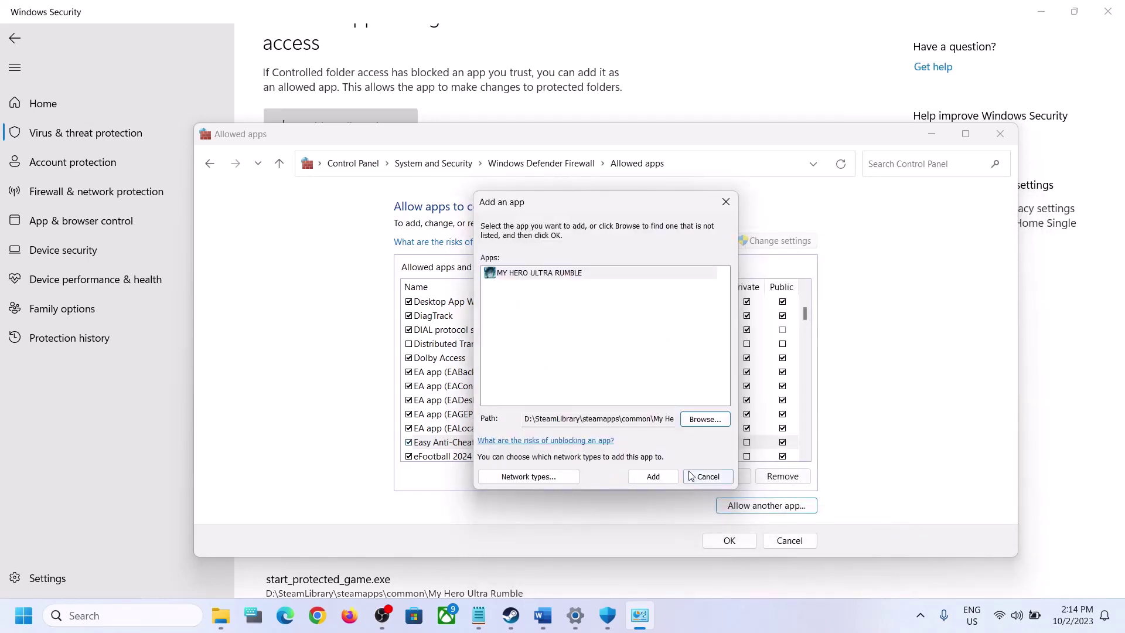
click(654, 476)
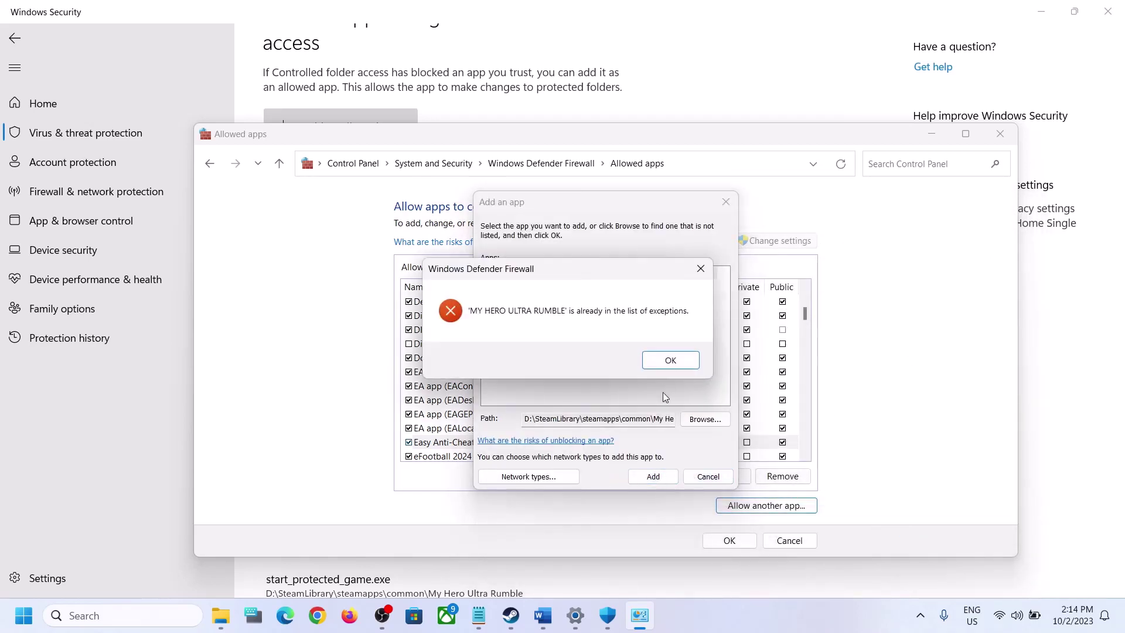
click(670, 360)
Browse for another program to allow in the Engine\Binaries\Win64 folder
click(703, 419)
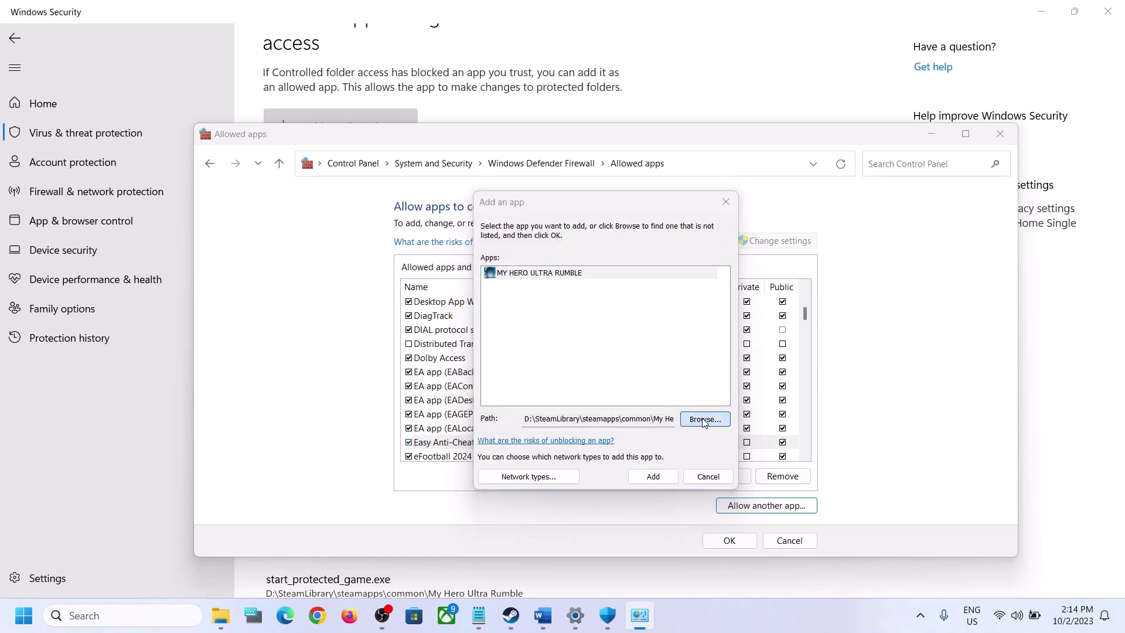
click(565, 249)
click(563, 246)
click(564, 246)
double_click(648, 346)
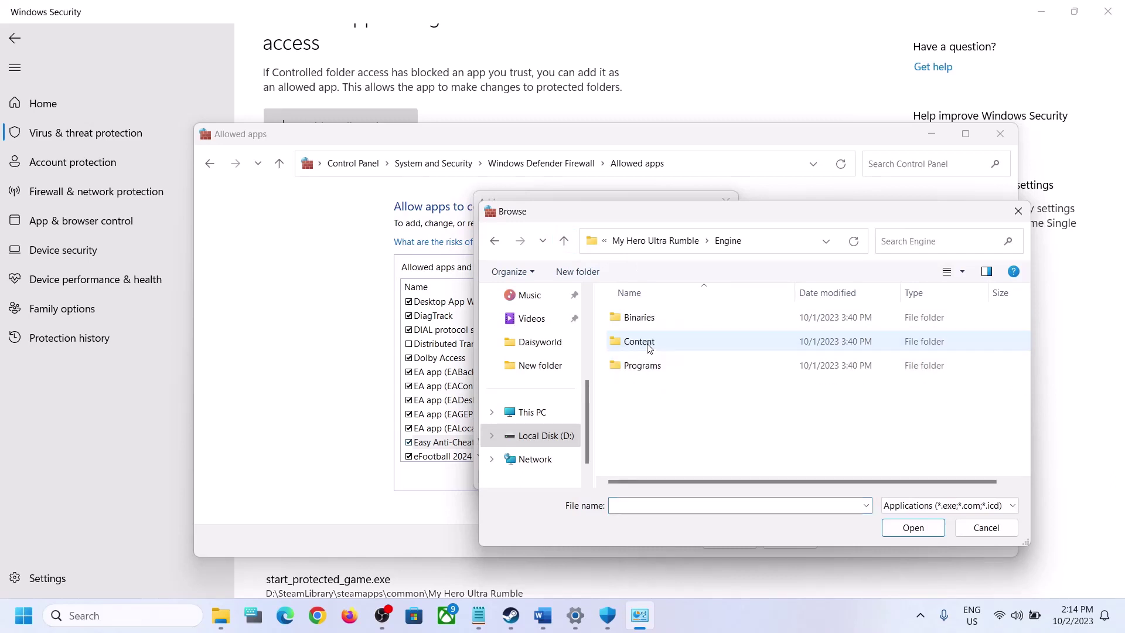
double_click(644, 319)
click(654, 346)
double_click(655, 345)
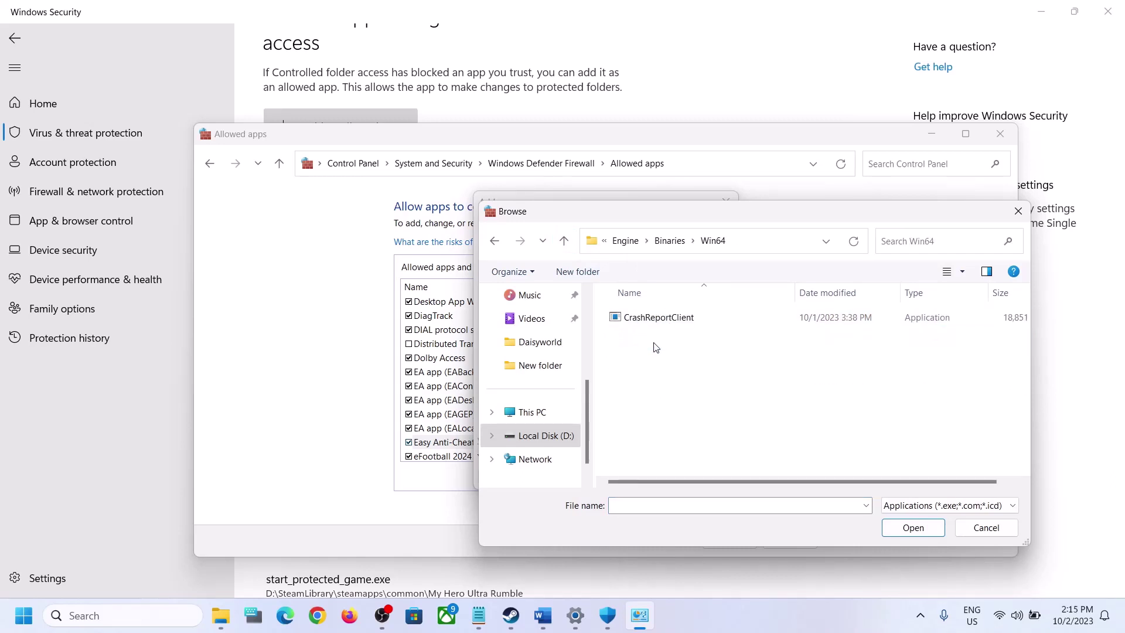
Look through HerovsGame\Binaries\Win64 again, then cancel without adding another app
click(564, 243)
click(564, 243)
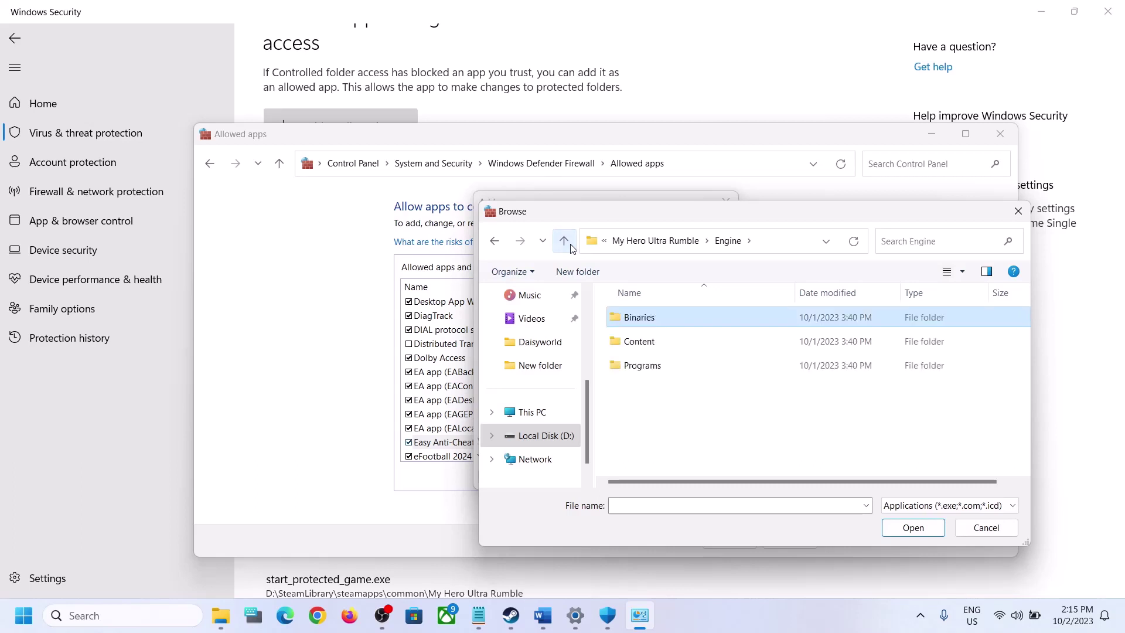
click(563, 243)
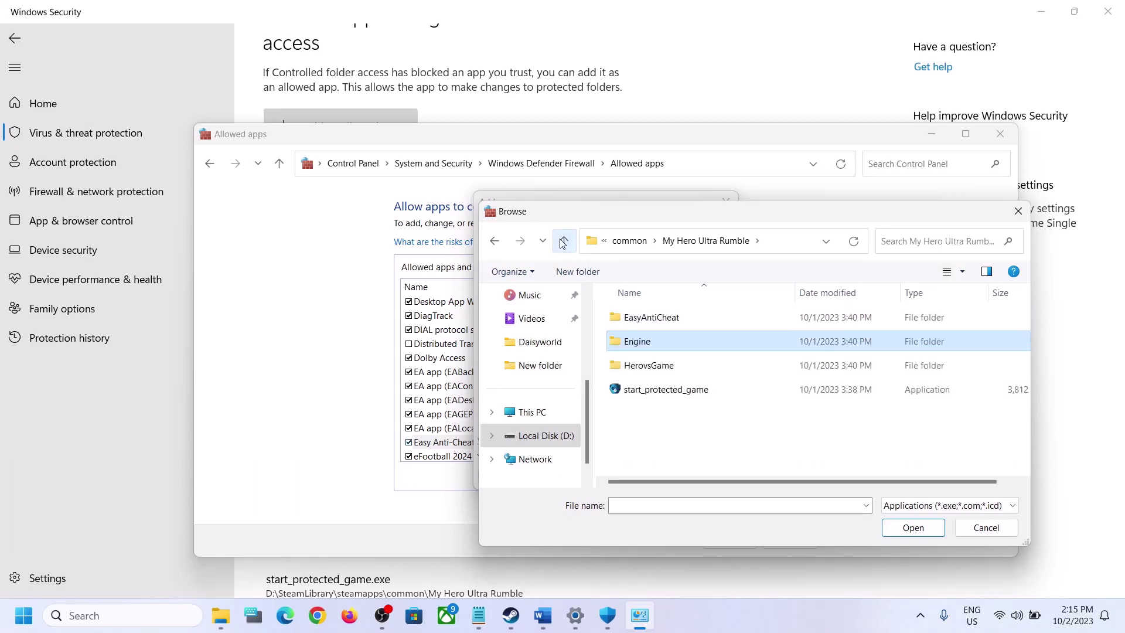
click(666, 389)
double_click(666, 369)
double_click(670, 325)
double_click(667, 322)
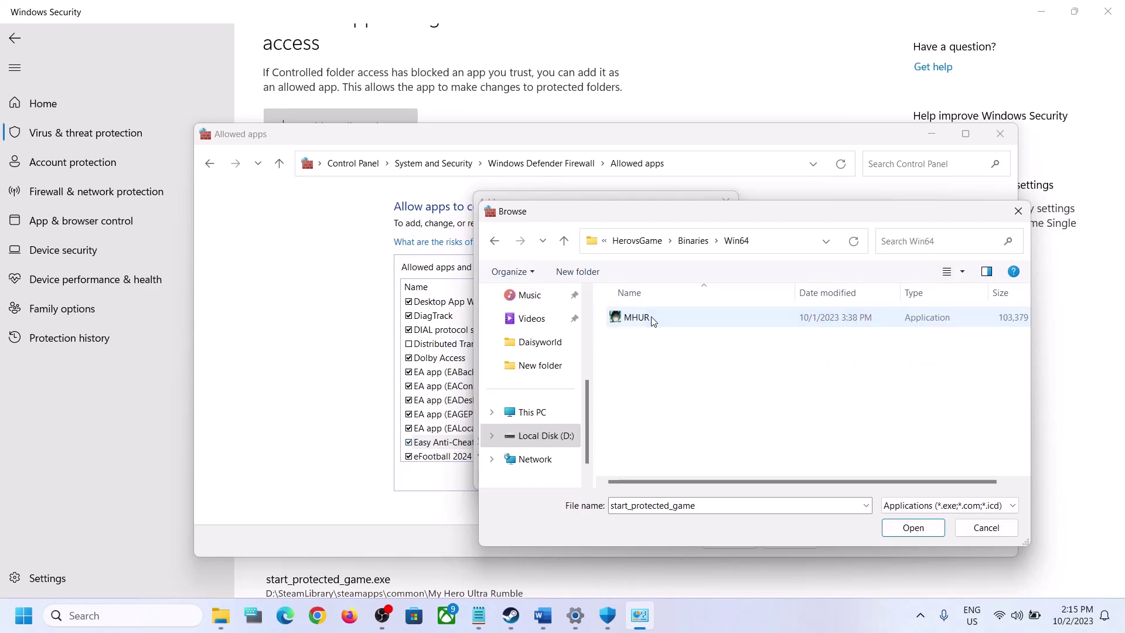
click(978, 535)
click(683, 482)
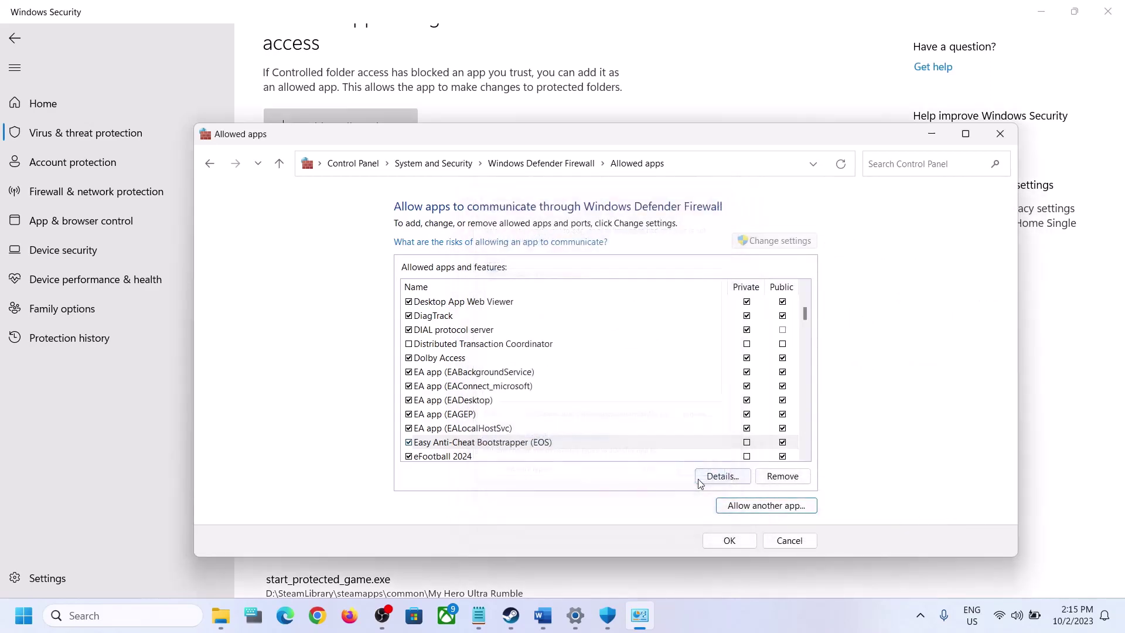
Verify the MY HERO ULTRA RUMBLE allowed entry, save the list with OK, and close the firewall windows
scroll(506, 387, down, 10)
scroll(472, 402, down, 6)
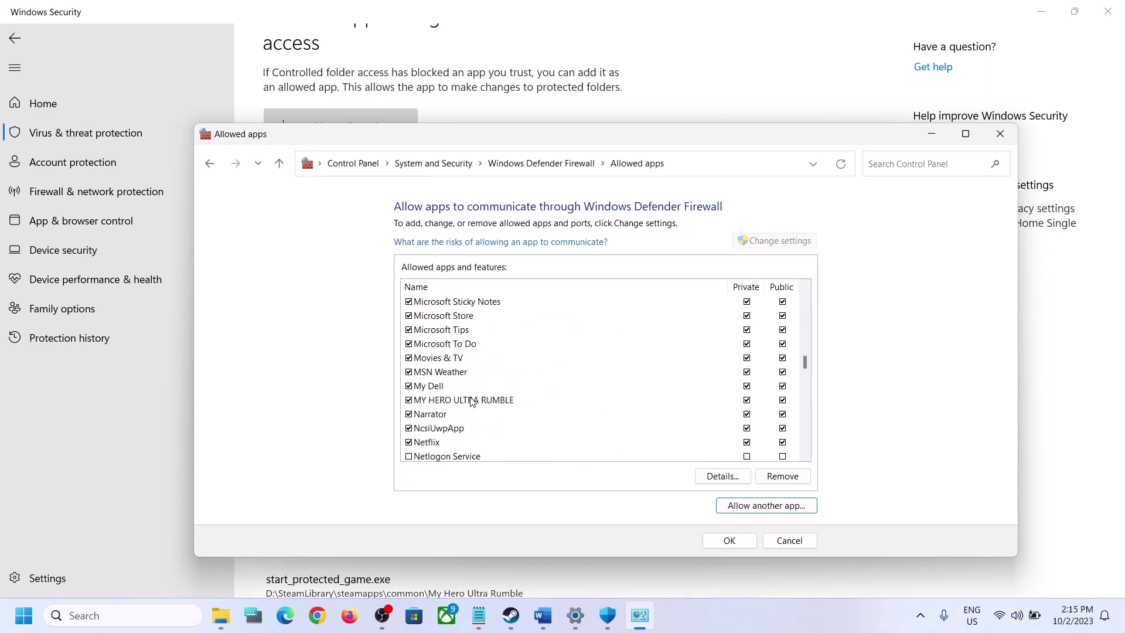
click(457, 401)
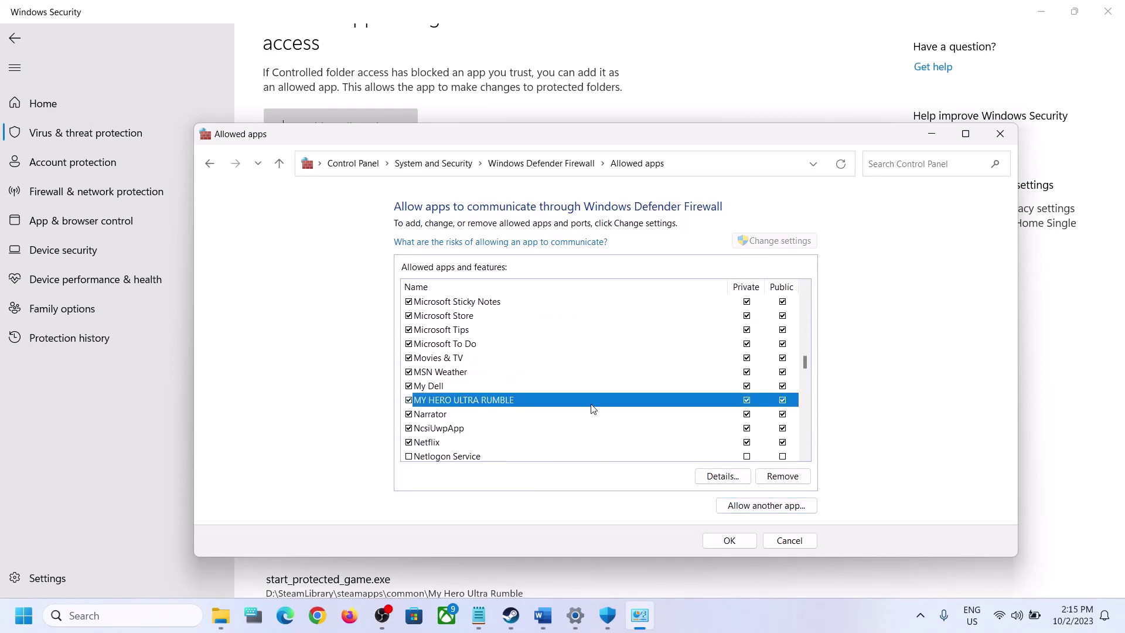
click(730, 540)
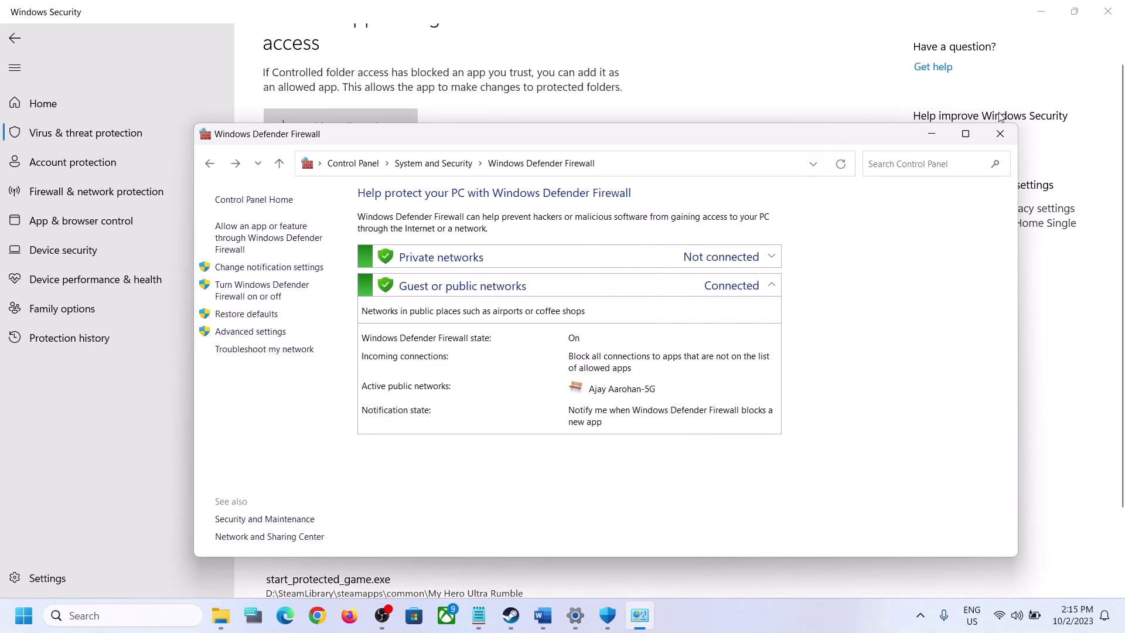
click(1000, 134)
click(1107, 12)
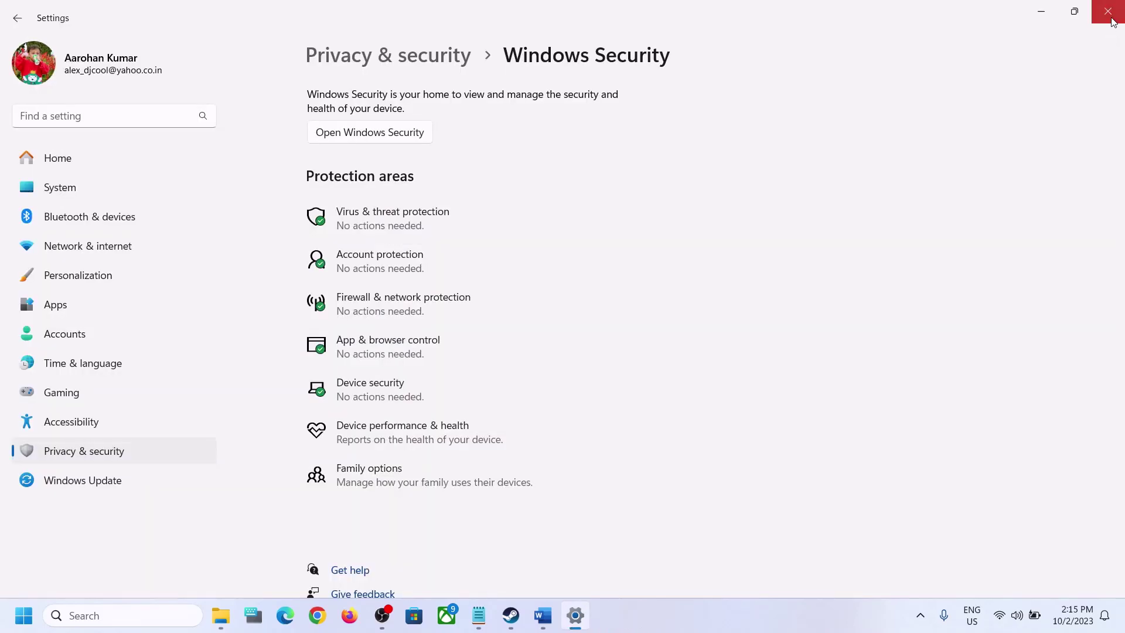
Close Settings and return to Step 5 of the Word guide
click(1108, 9)
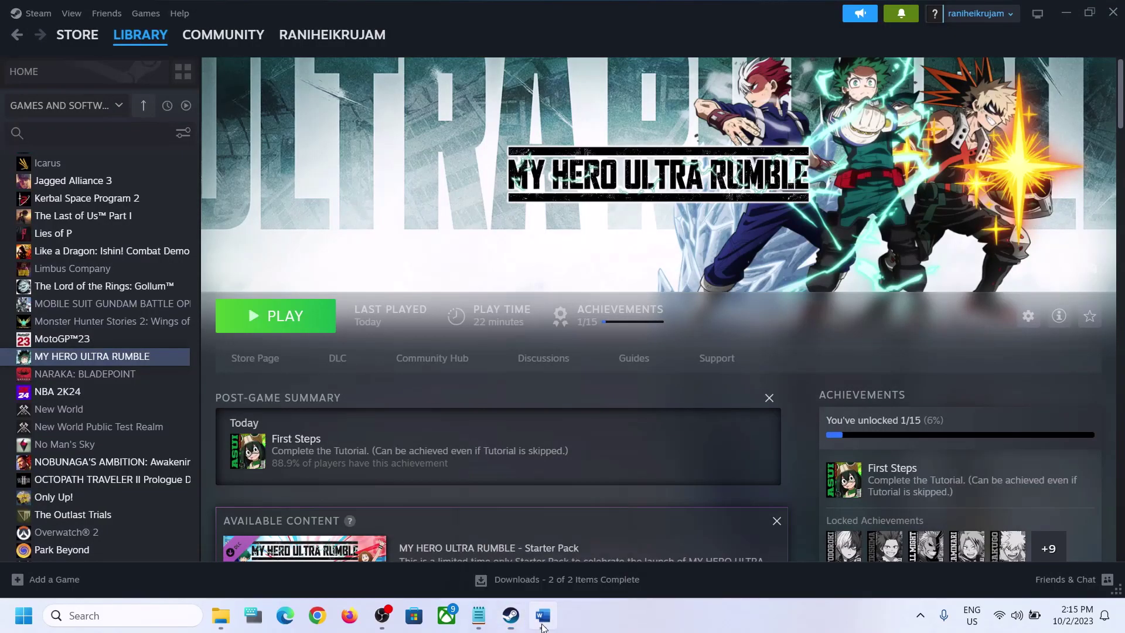
click(542, 617)
scroll(324, 431, up, 1)
scroll(324, 431, down, 5)
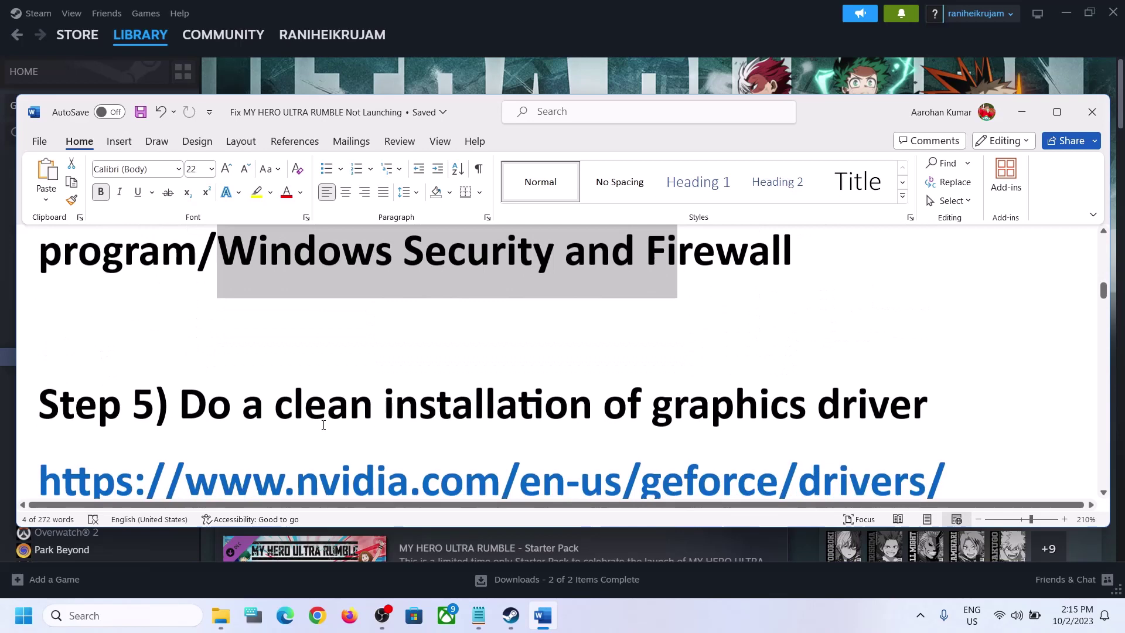
scroll(309, 357, up, 2)
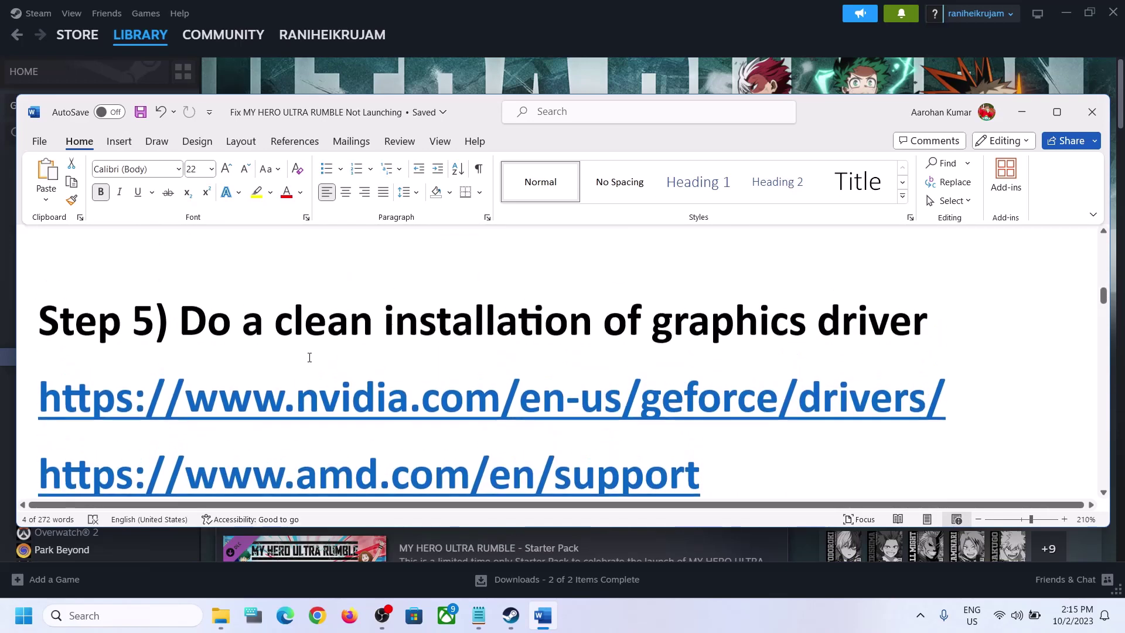
Select the NVIDIA and AMD driver links in Step 5 and switch to Chrome's NVIDIA drivers page
drag(275, 328, 936, 335)
drag(251, 404, 580, 404)
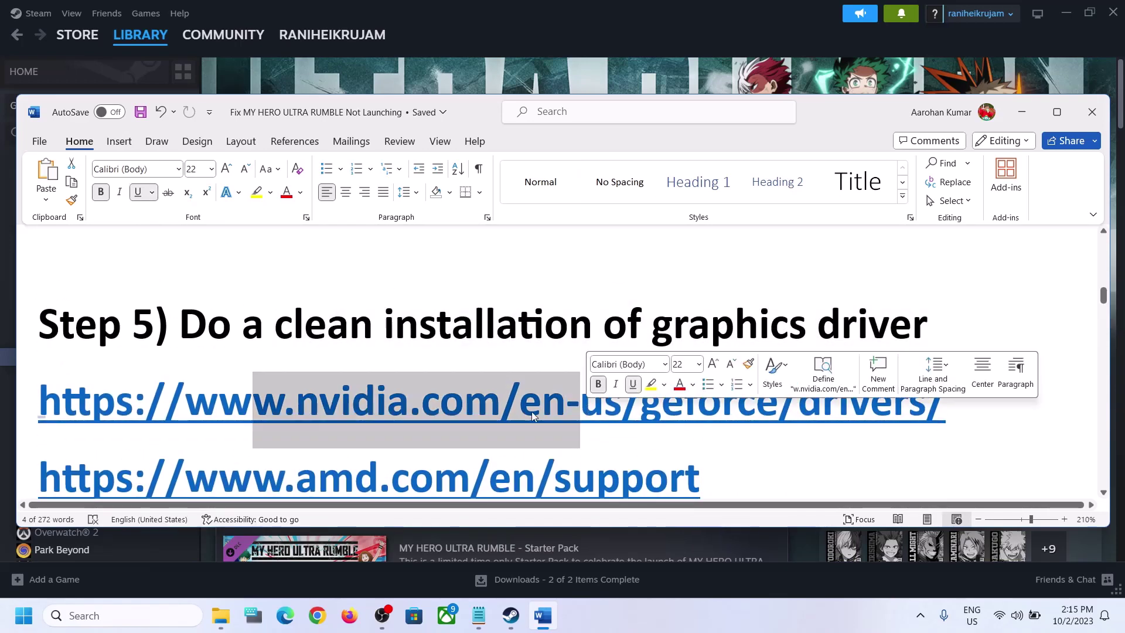
scroll(195, 422, down, 2)
triple_click(712, 411)
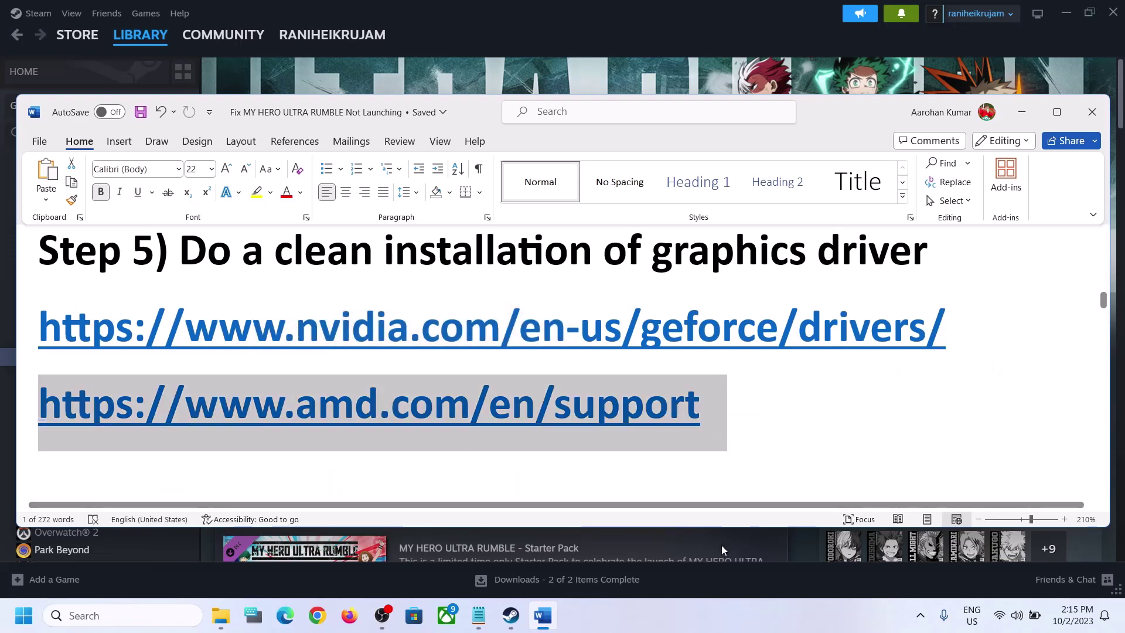
click(743, 607)
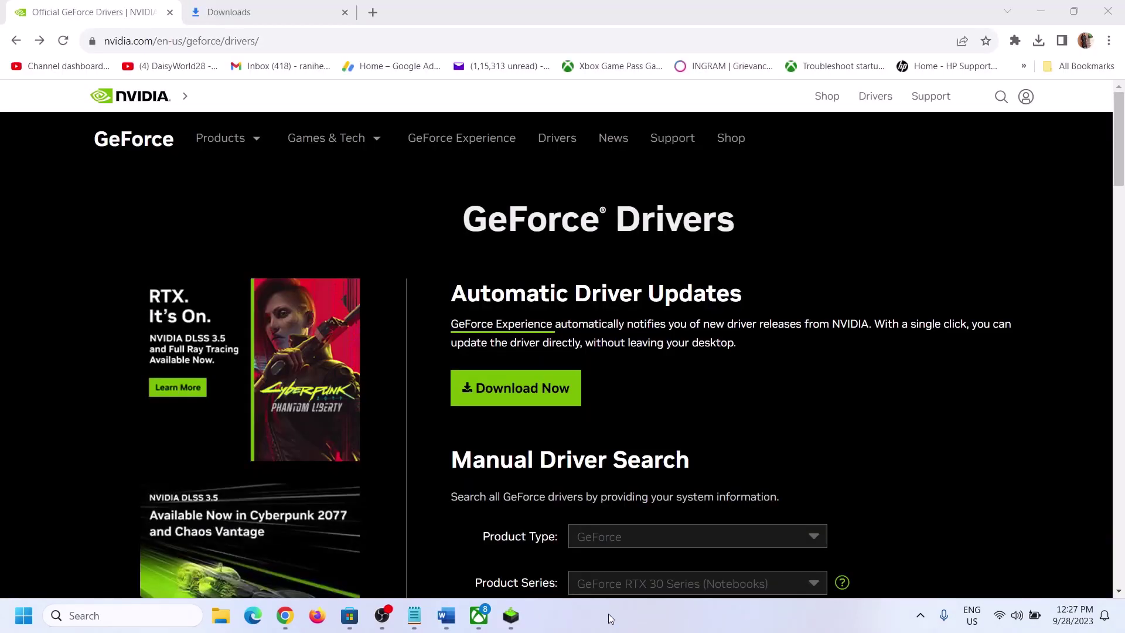
In Manual Driver Search, choose GeForce, RTX 30 Series (Notebooks) and GeForce RTX 3050 Laptop GPU
scroll(524, 384, down, 5)
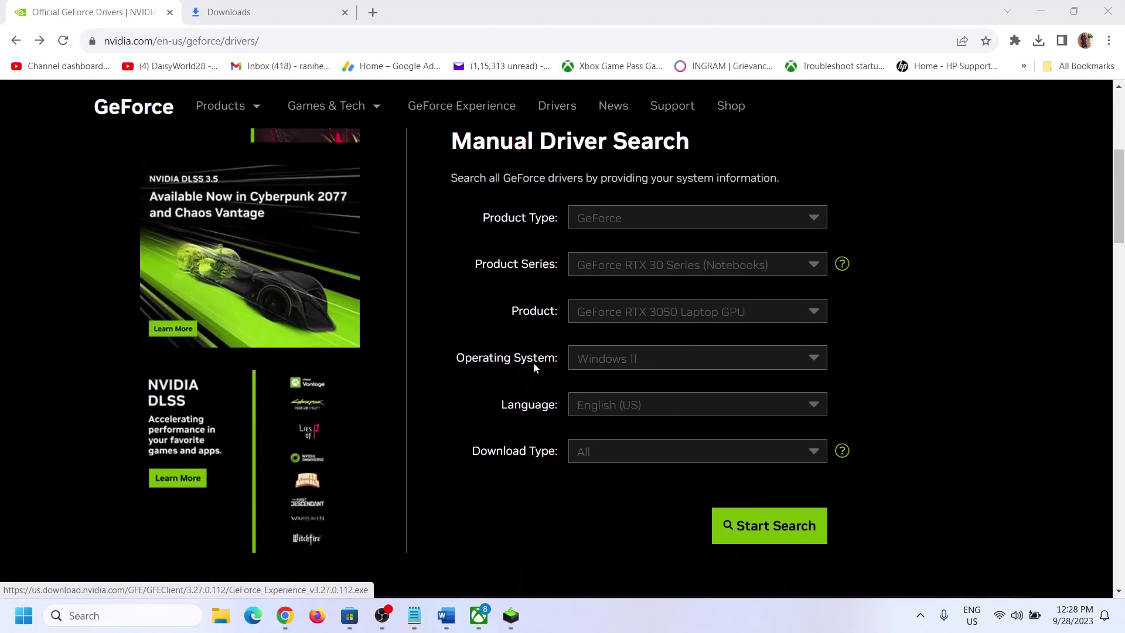
click(641, 218)
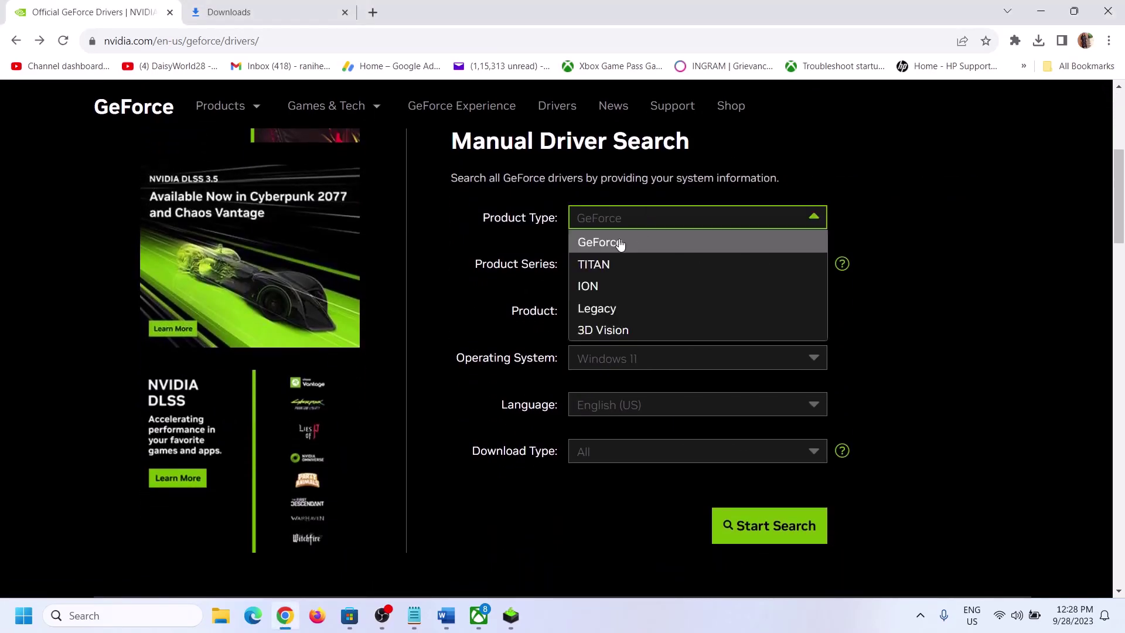
click(620, 242)
click(635, 268)
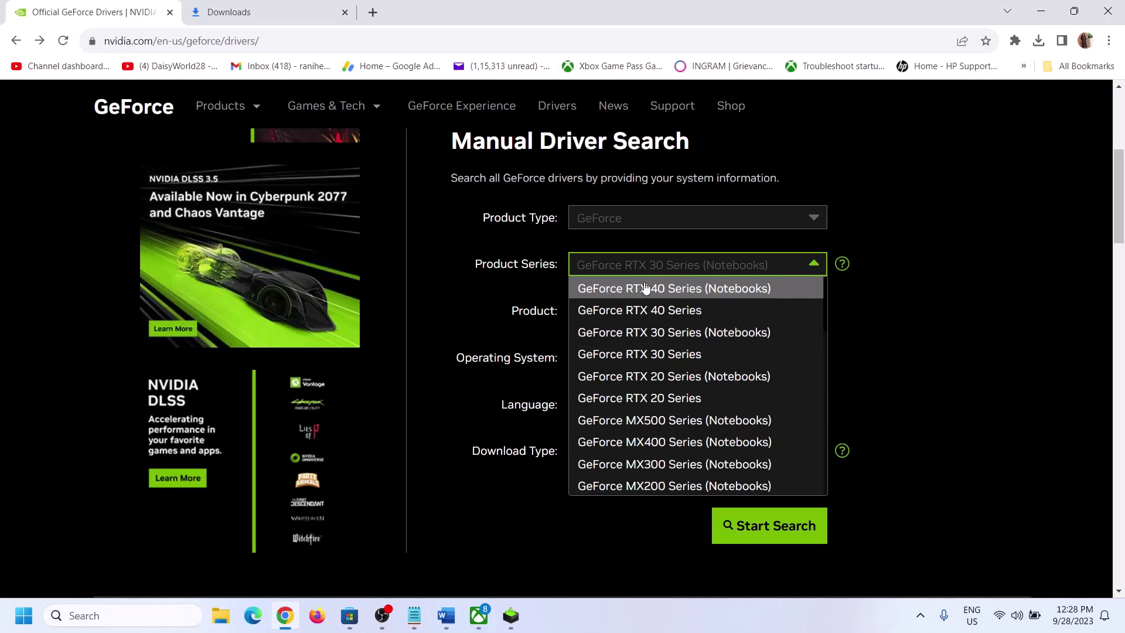
click(694, 333)
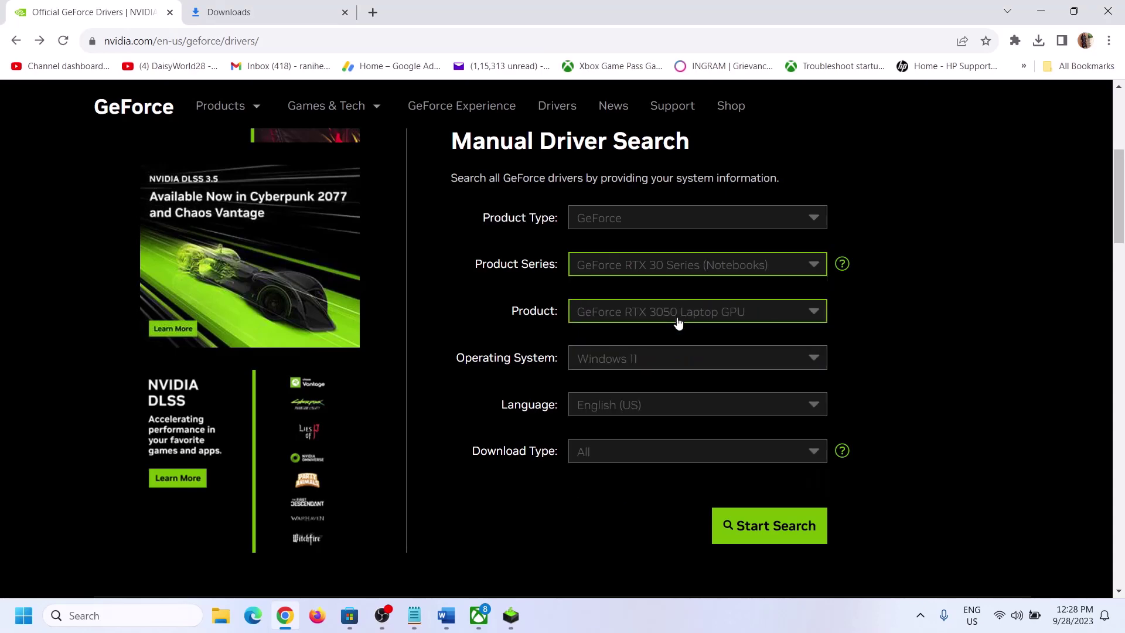
click(677, 323)
click(689, 469)
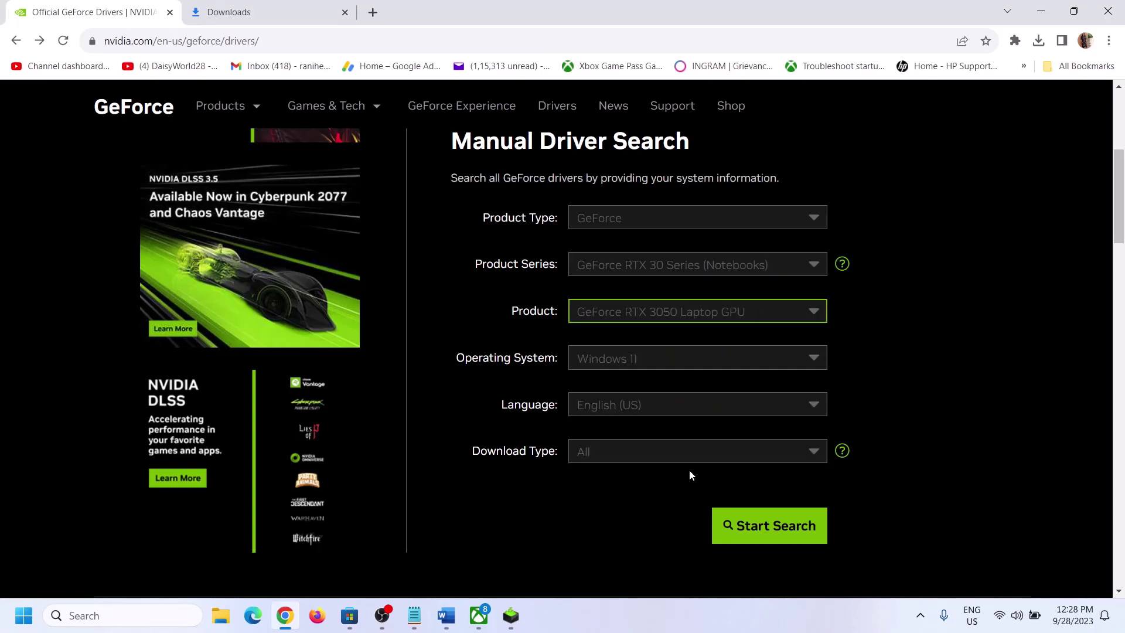
Recheck the series and product, set Windows 11 as the operating system, and start the search
click(691, 271)
click(534, 316)
click(635, 315)
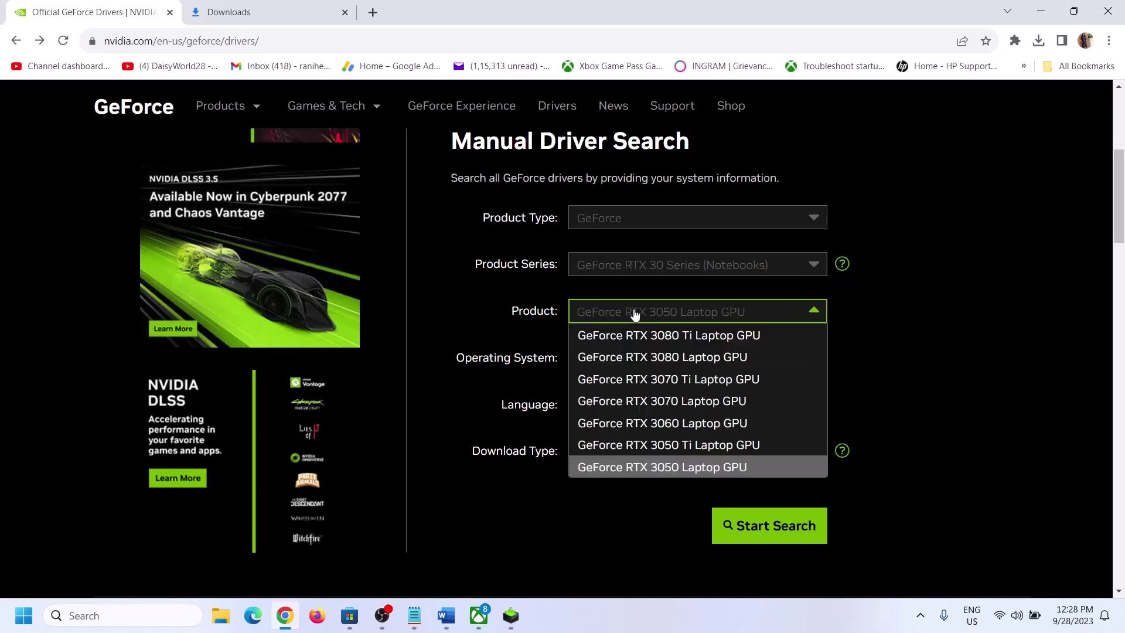
click(532, 337)
click(627, 366)
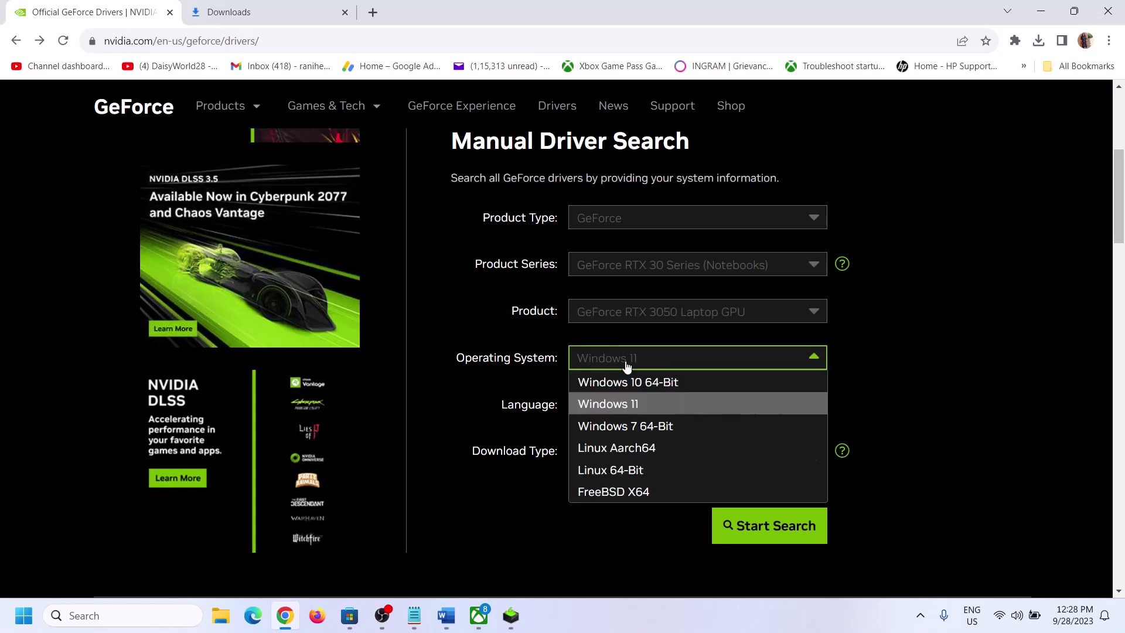
click(637, 406)
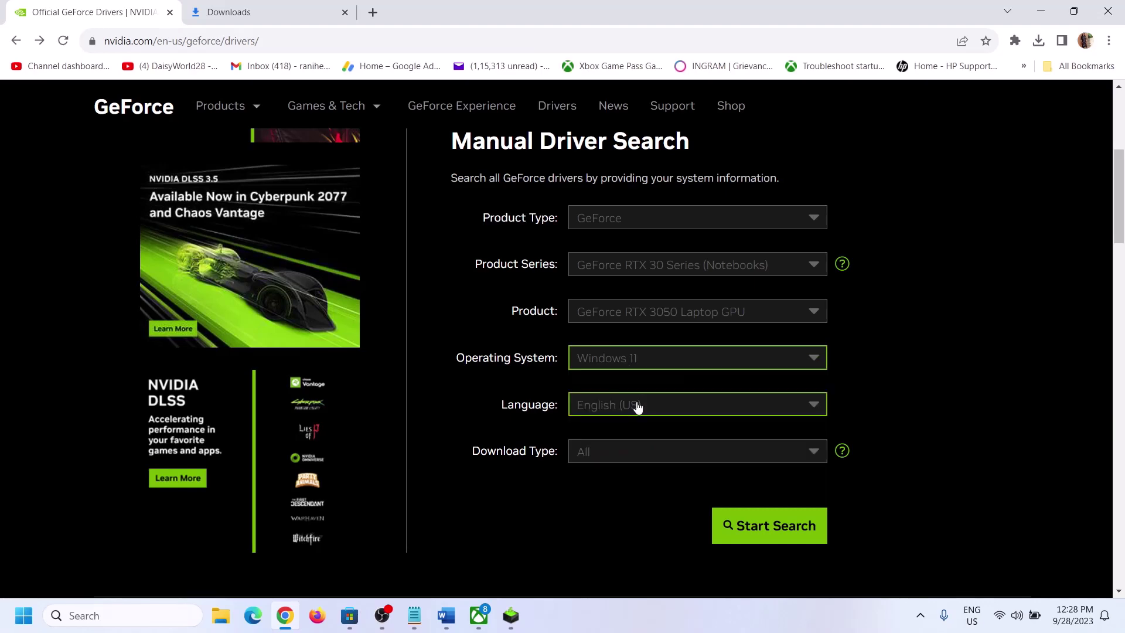
click(774, 535)
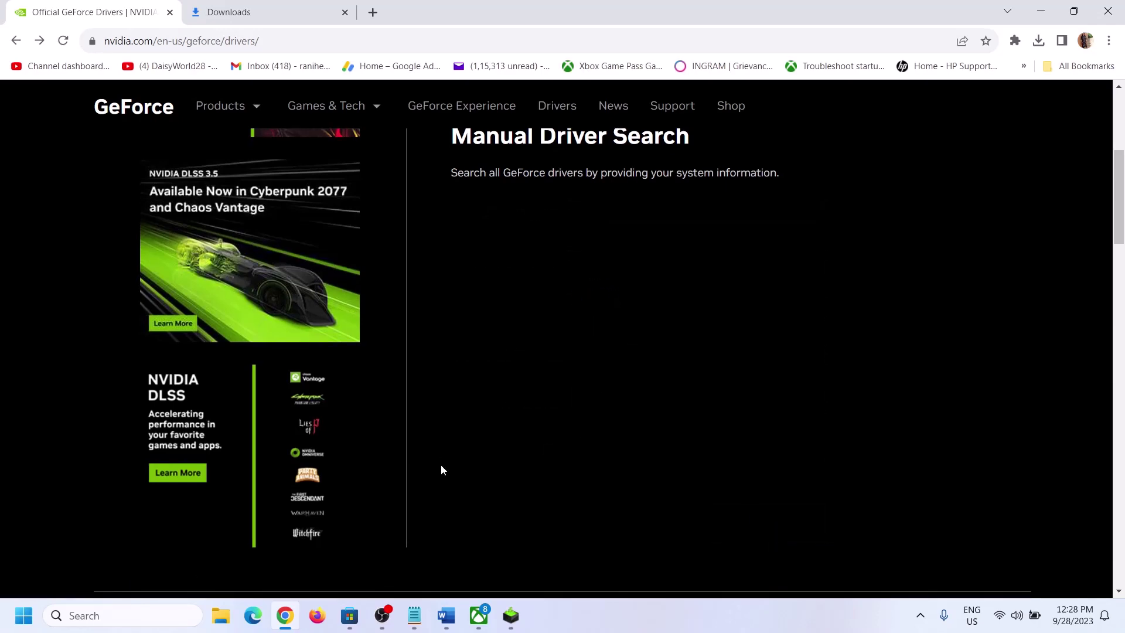
Download GeForce Game Ready Driver 537.42 and bring up its installer
scroll(441, 464, up, 2)
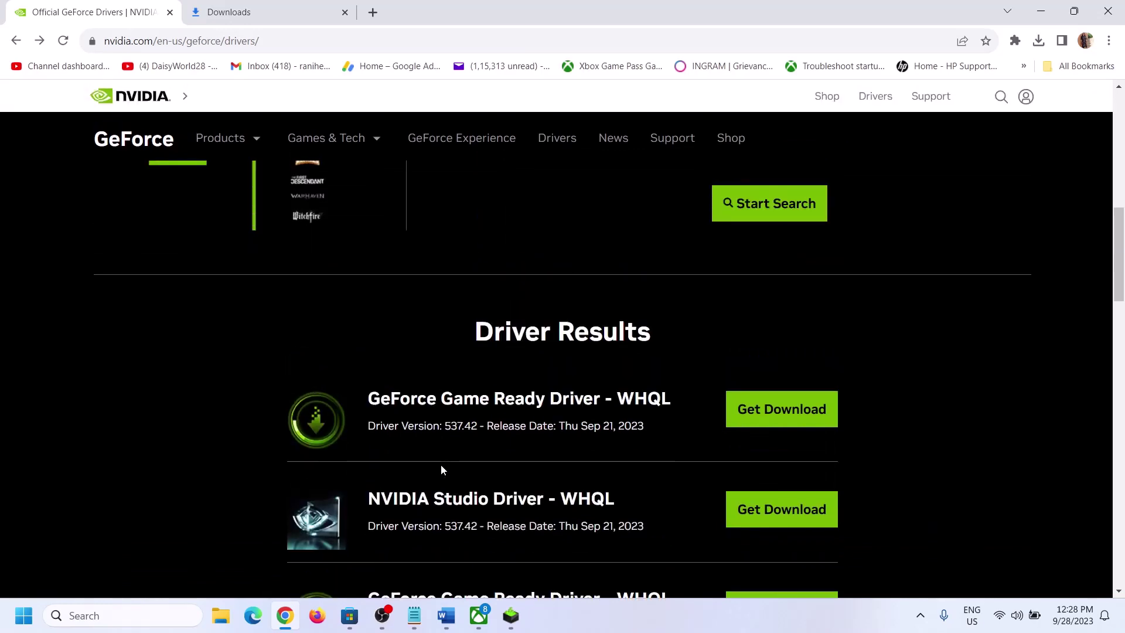
drag(370, 398, 600, 393)
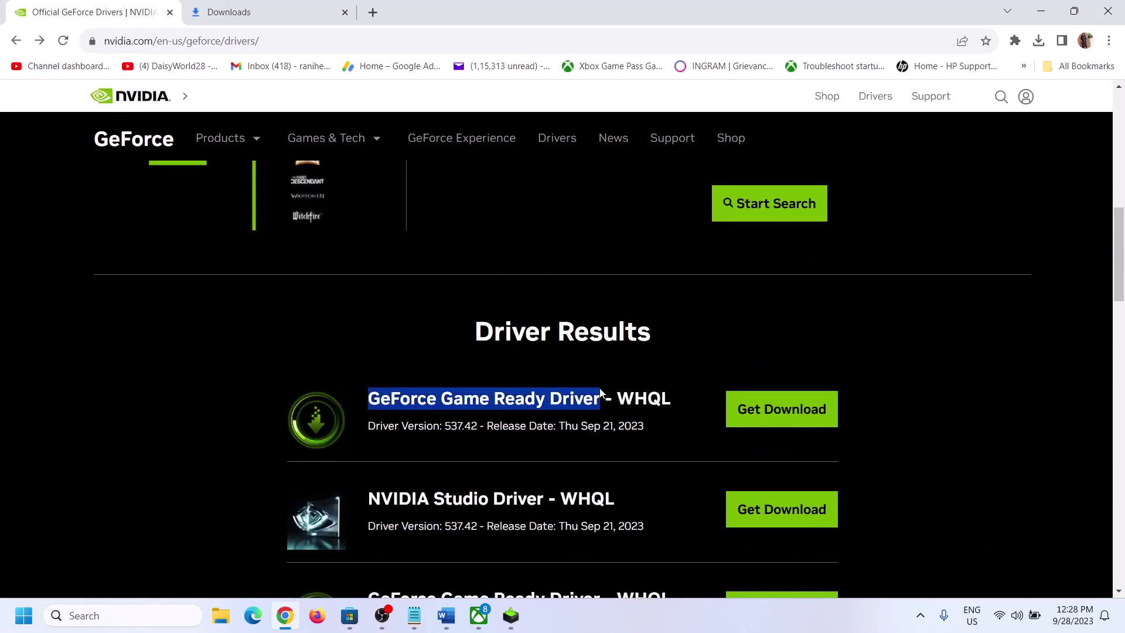
click(445, 429)
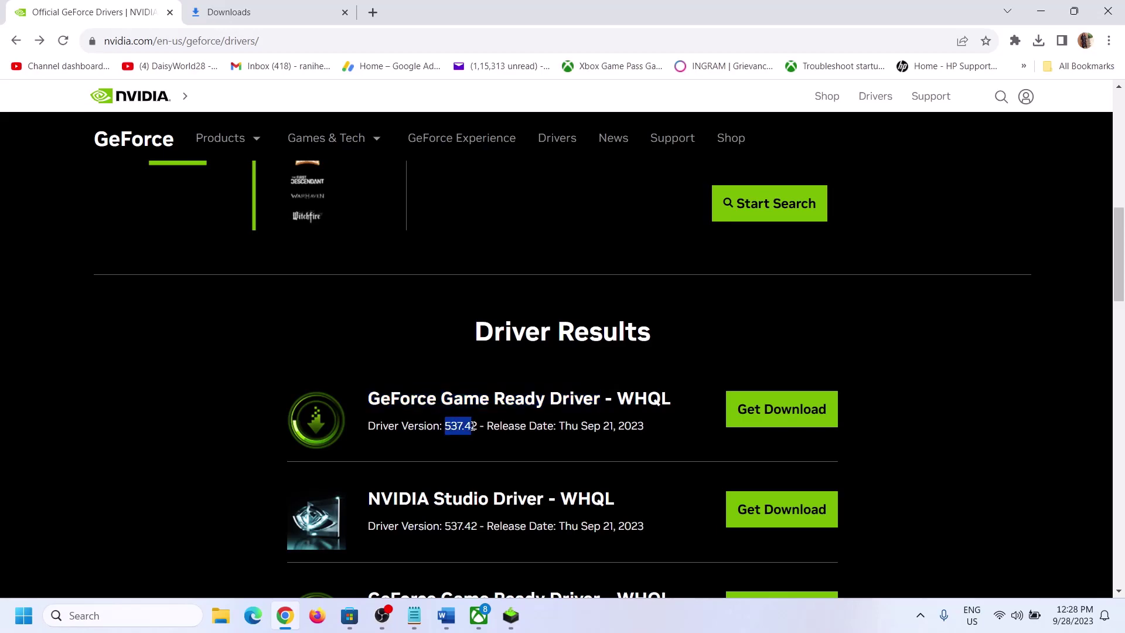
click(754, 411)
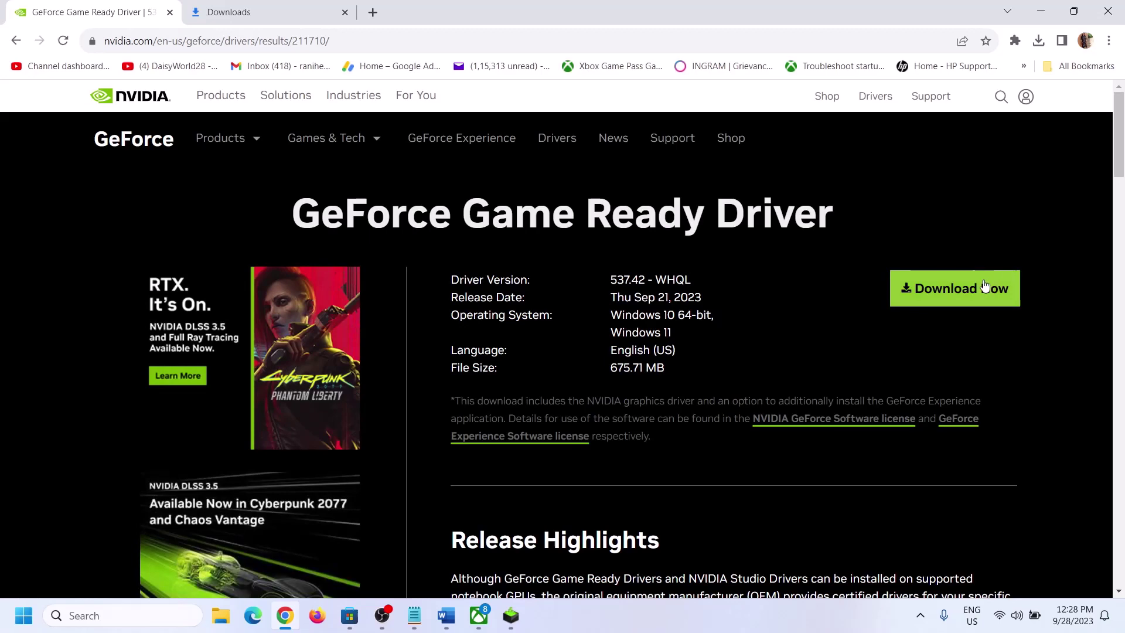
click(967, 293)
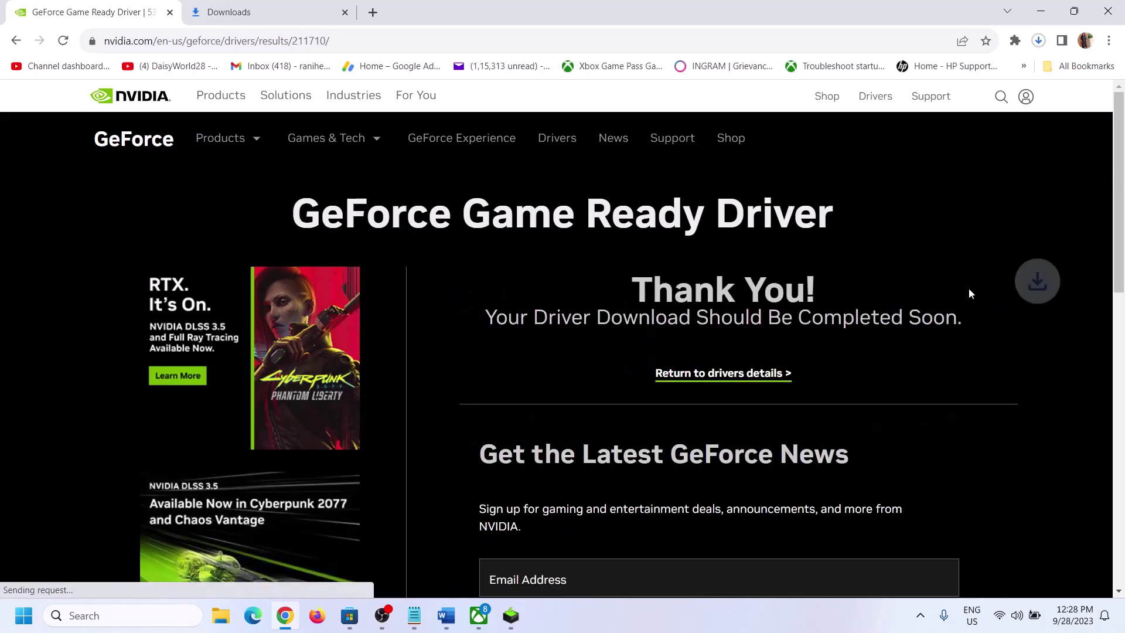
click(1046, 41)
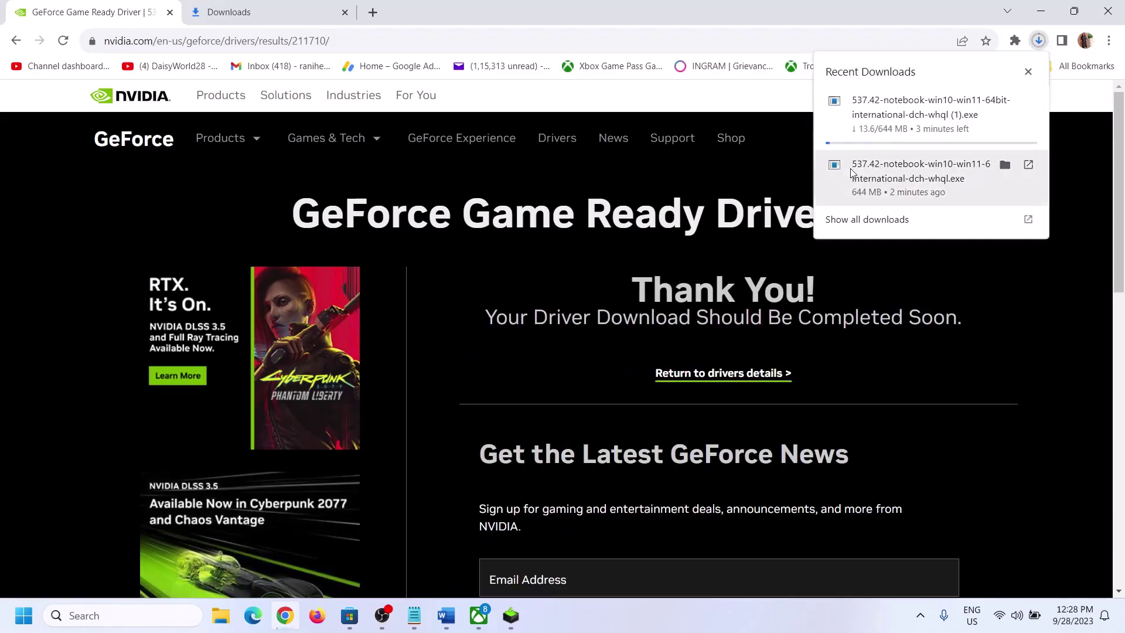
click(863, 264)
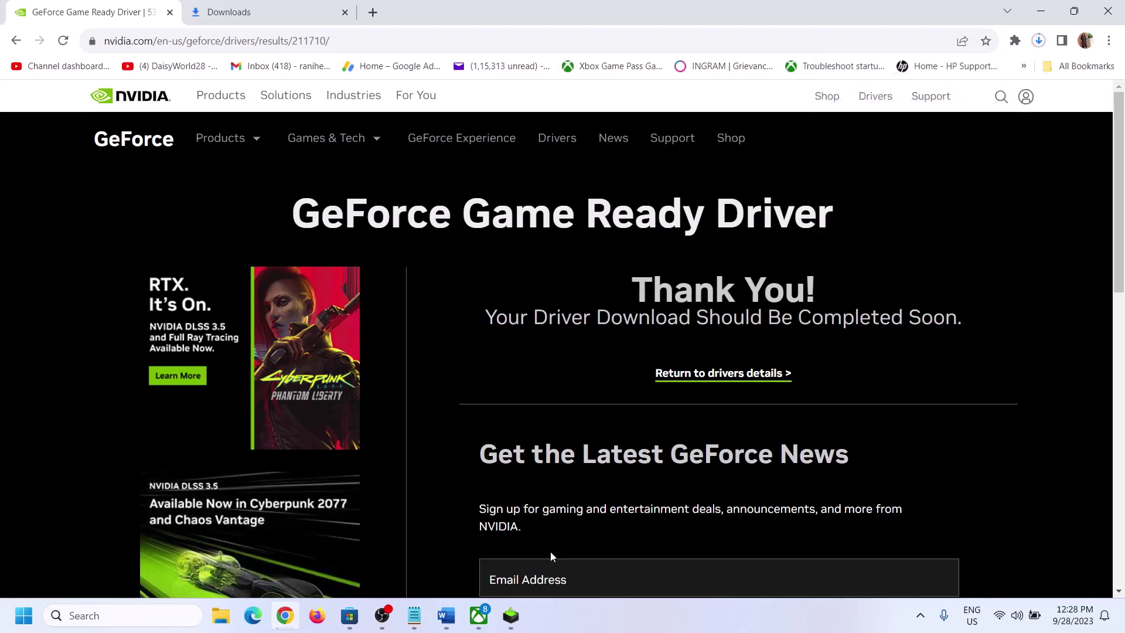
click(518, 625)
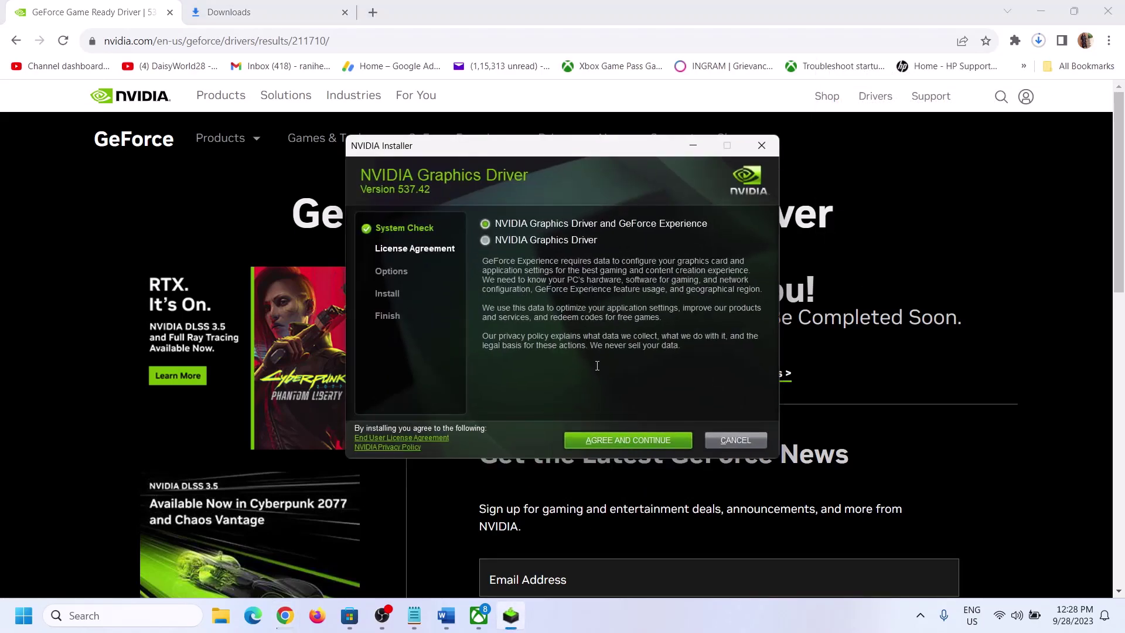
Accept the licence and start a Custom (Advanced) clean install of driver 537.42, leaving it running
click(622, 441)
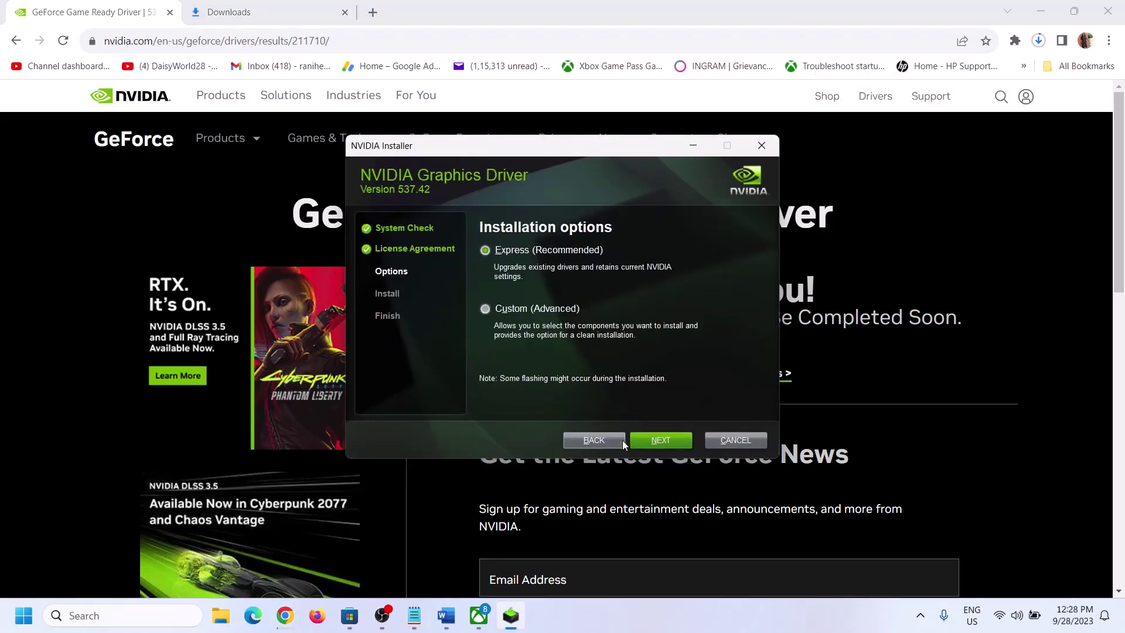
click(506, 308)
click(663, 441)
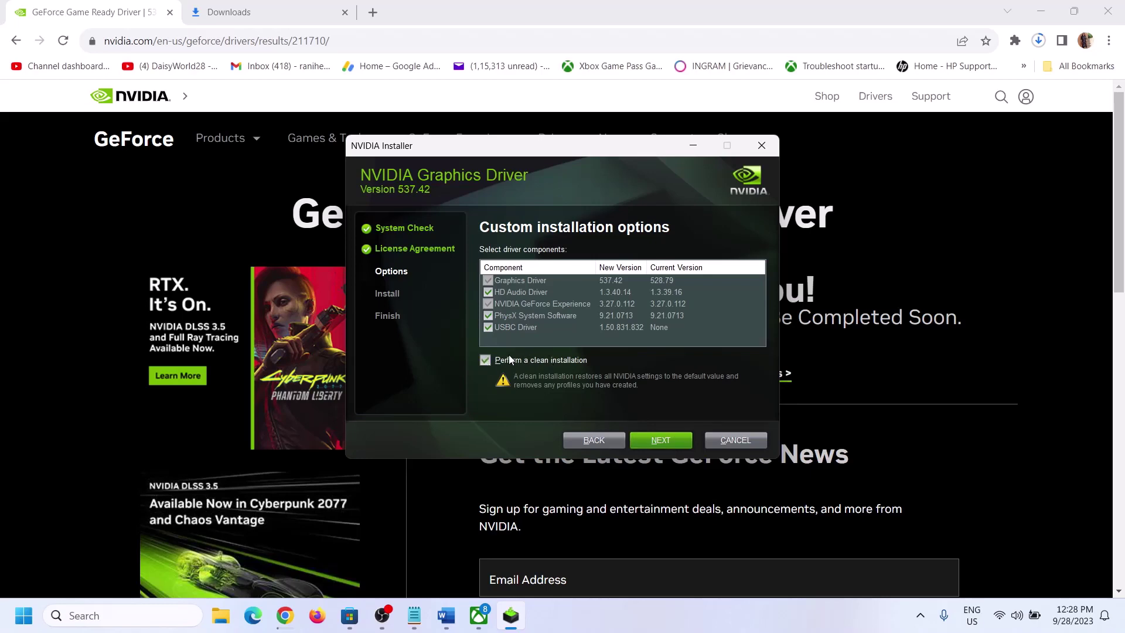
click(643, 439)
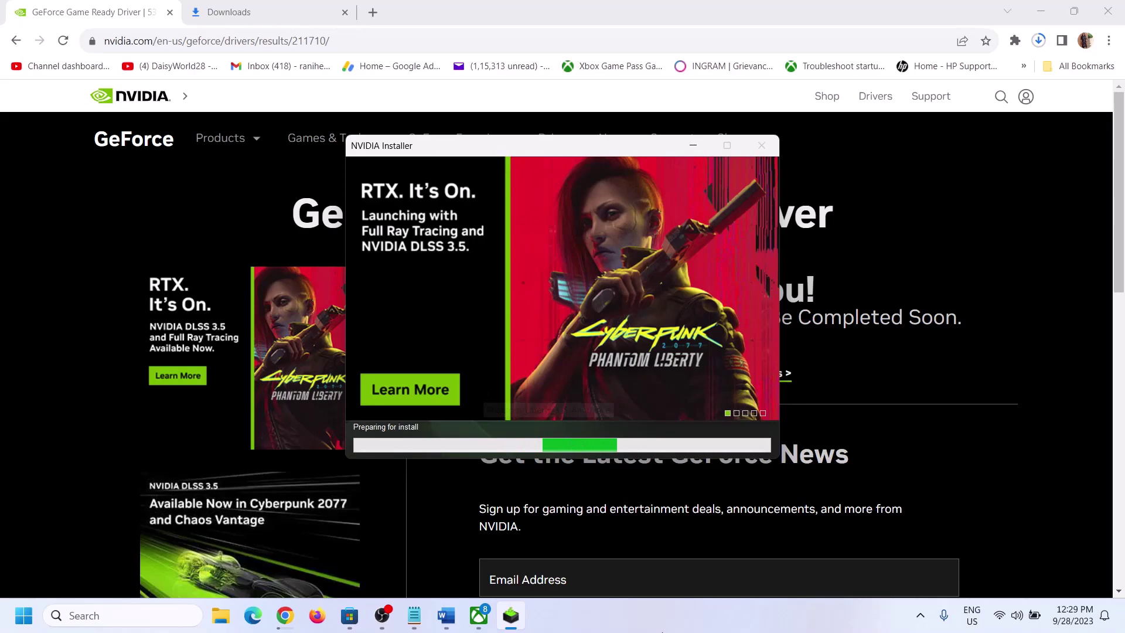
click(684, 622)
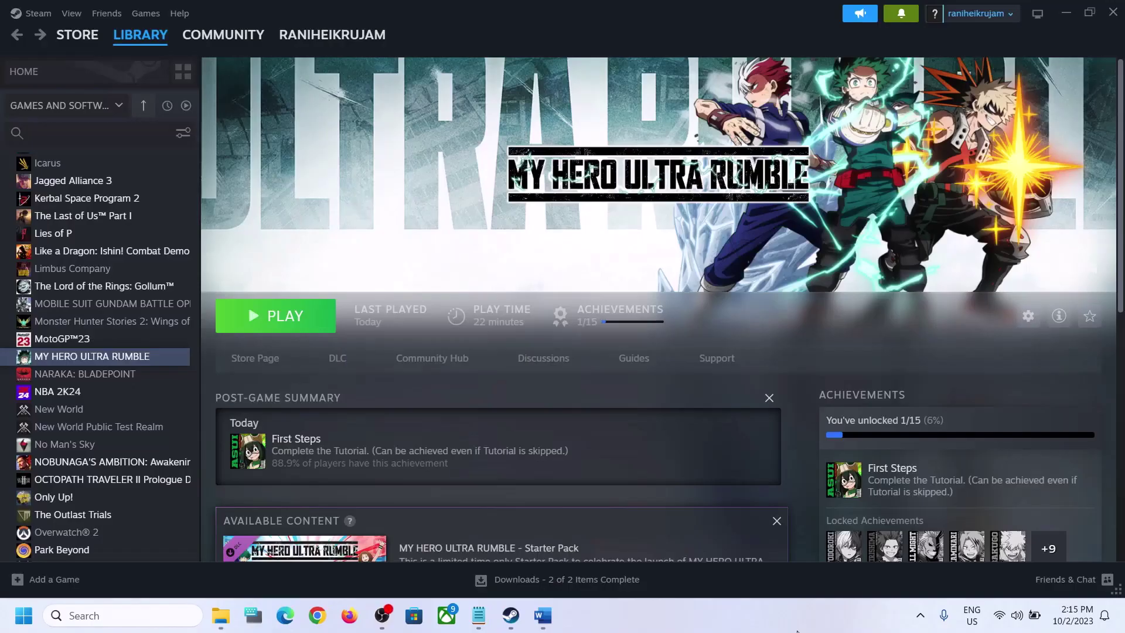
Find Step 6 in the Word guide, copy 'graphics', and open Graphics settings via Windows search
click(556, 618)
scroll(482, 467, down, 4)
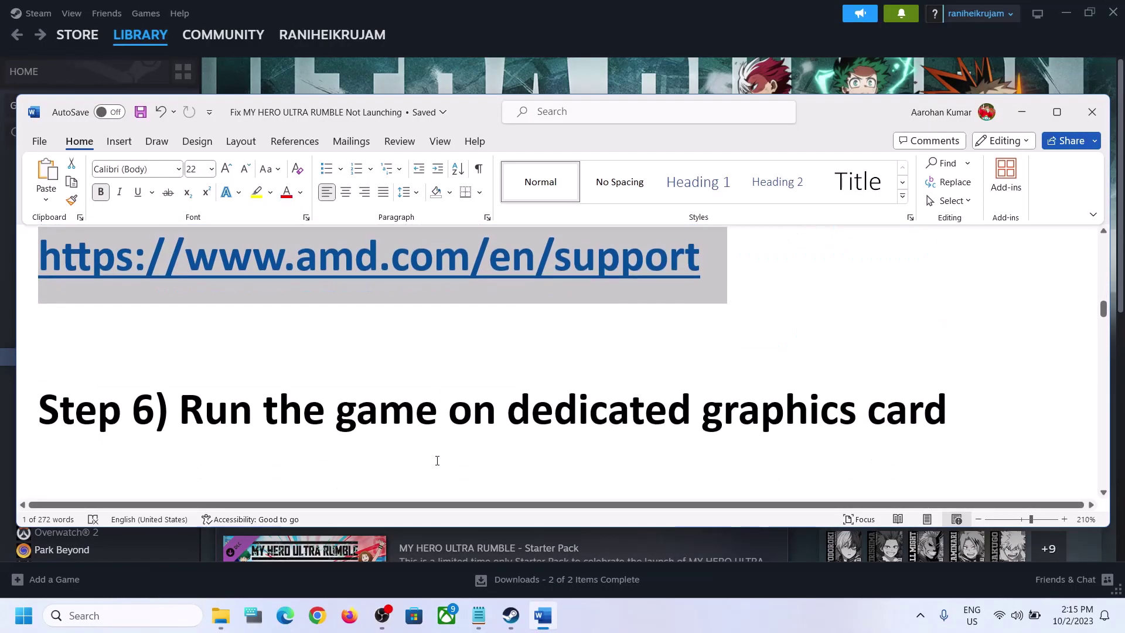
scroll(437, 459, up, 1)
double_click(779, 421)
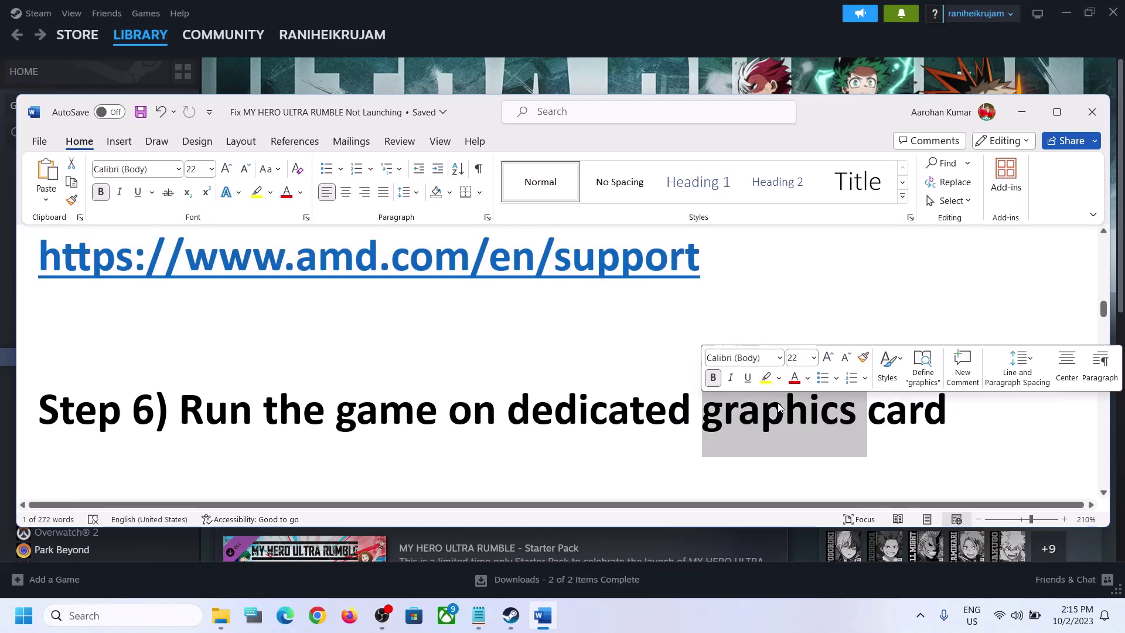
key(ctrl+c)
click(177, 612)
key(ctrl+v)
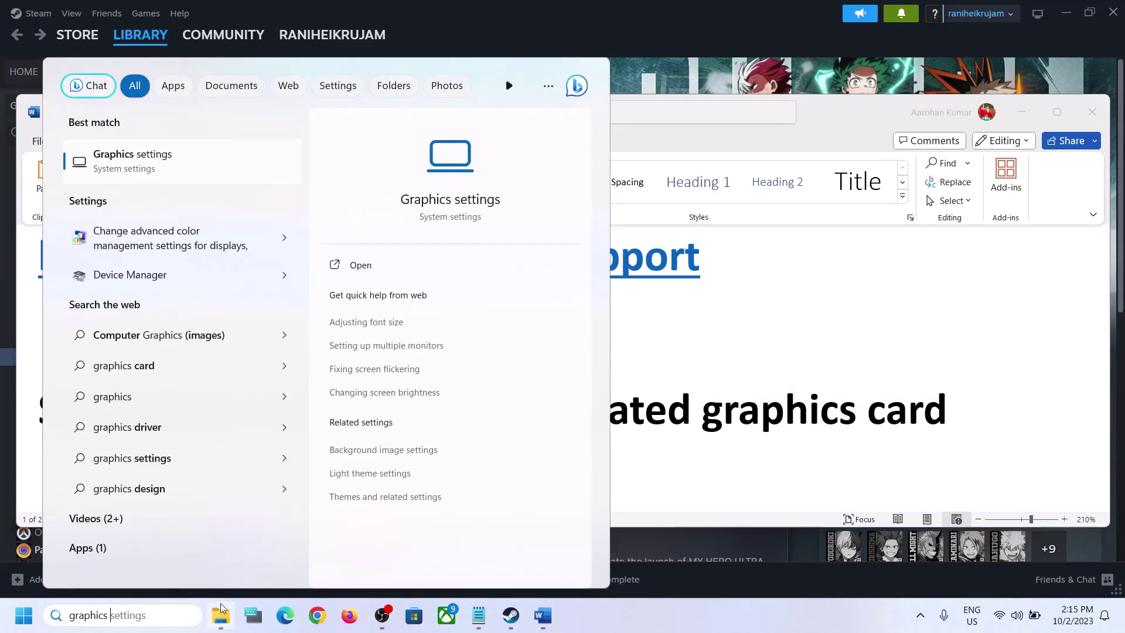
click(124, 161)
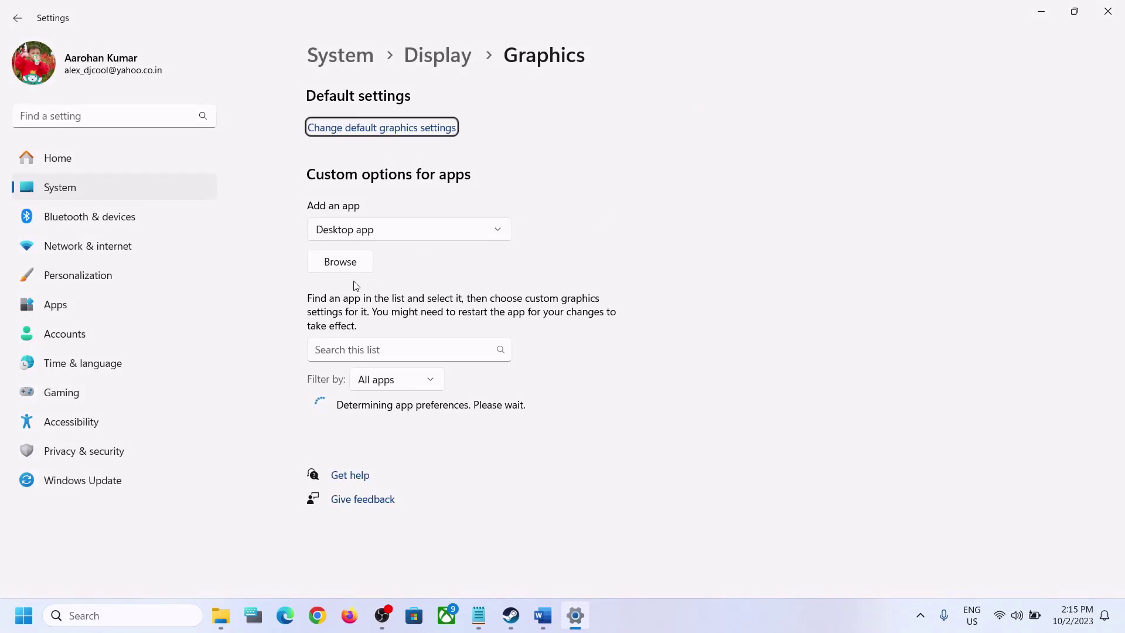
Add start_protected_game.exe from D:\SteamLibrary\steamapps\common\My Hero Ultra Rumble and set it to High performance
click(324, 270)
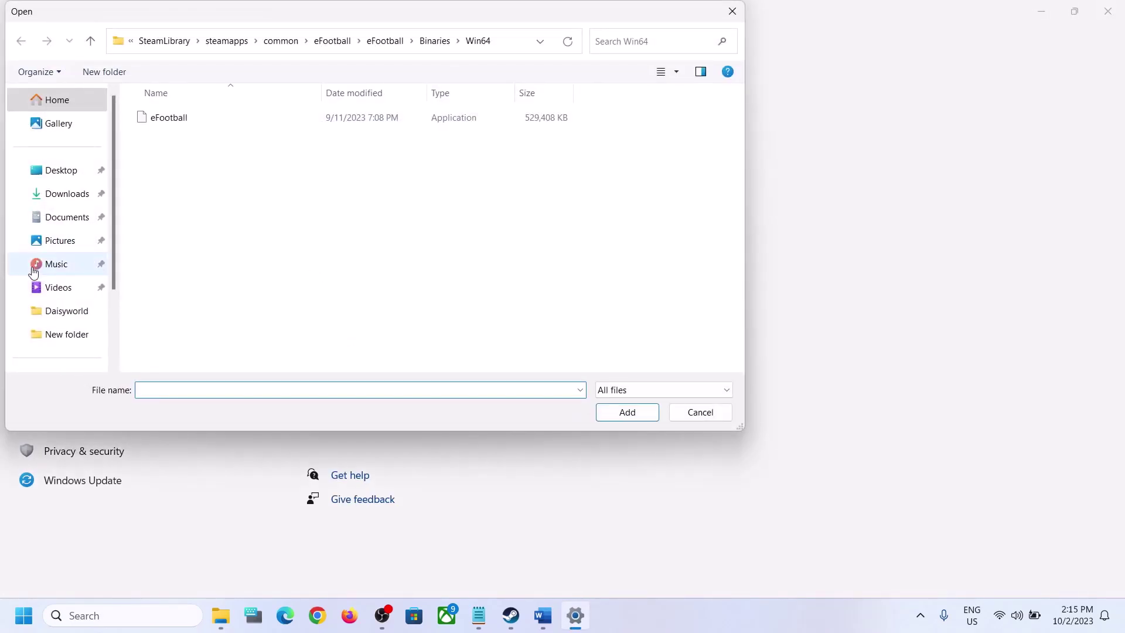
scroll(61, 334, down, 2)
click(62, 306)
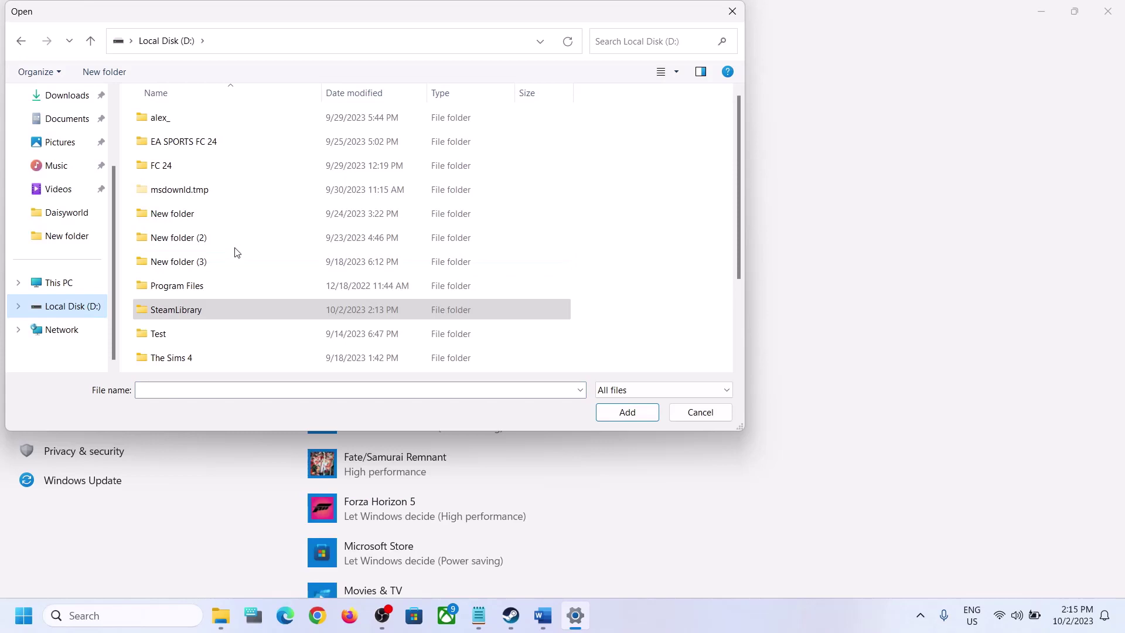
scroll(200, 237, down, 2)
double_click(175, 194)
double_click(181, 119)
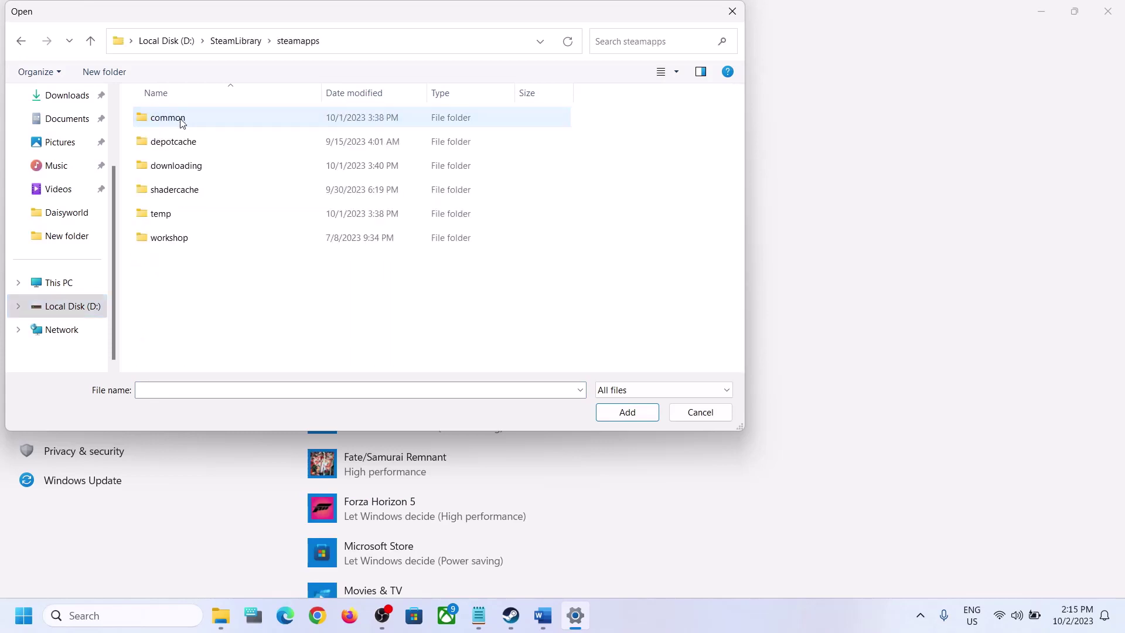
double_click(182, 120)
double_click(196, 241)
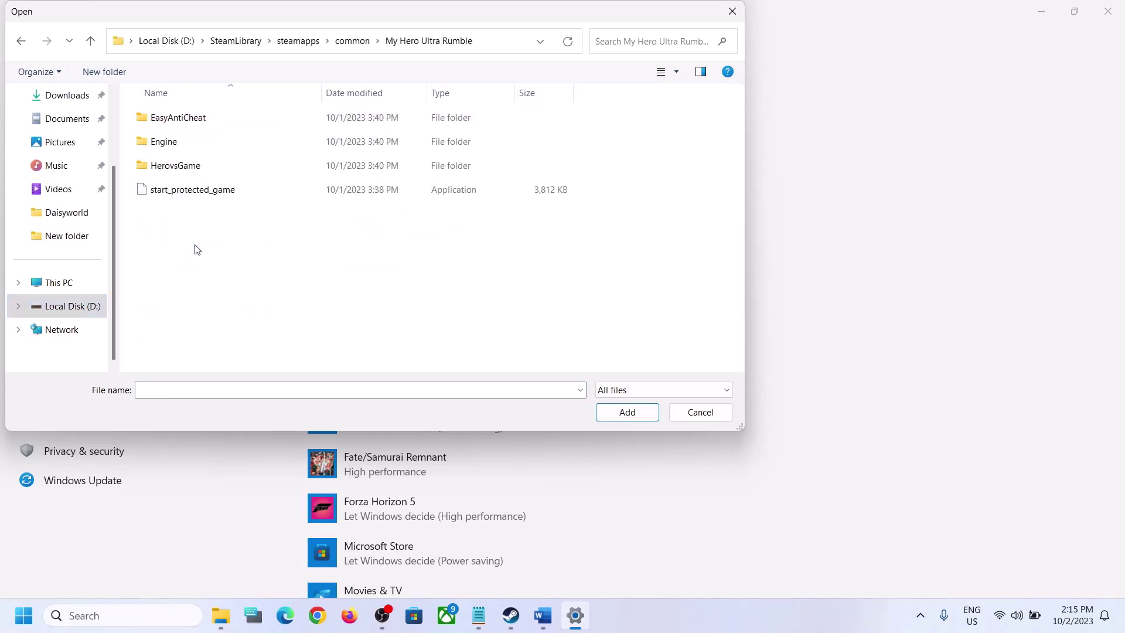
click(176, 195)
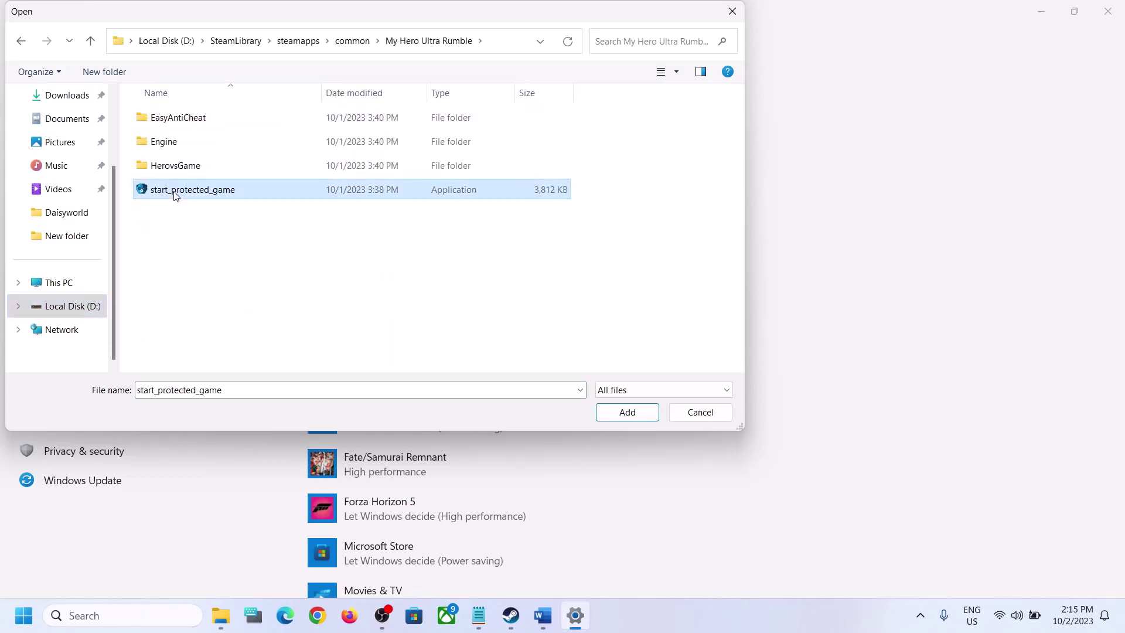
click(627, 411)
click(520, 305)
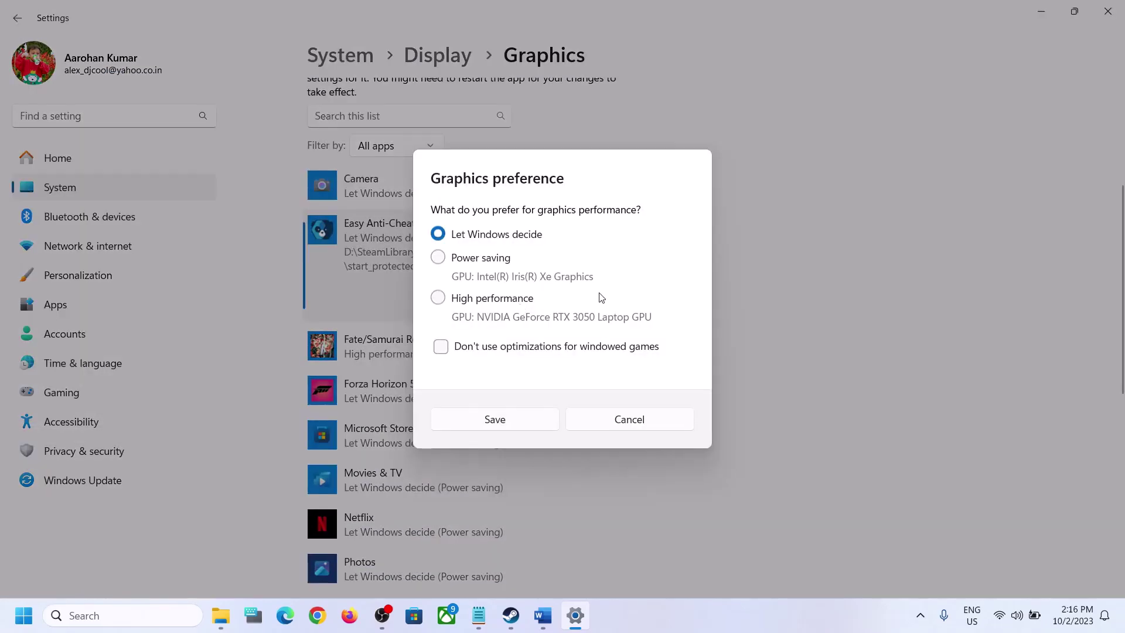
click(494, 419)
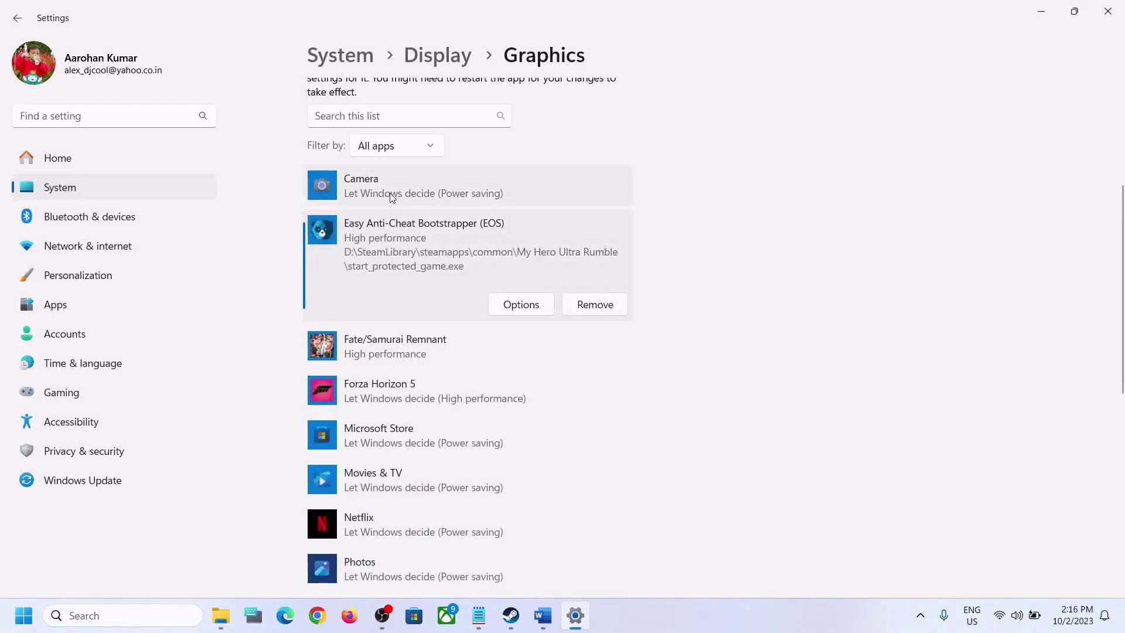
Add HerovsGame\Binaries\Win64\MHUR.exe, set it to High performance, and close Settings
scroll(364, 170, up, 4)
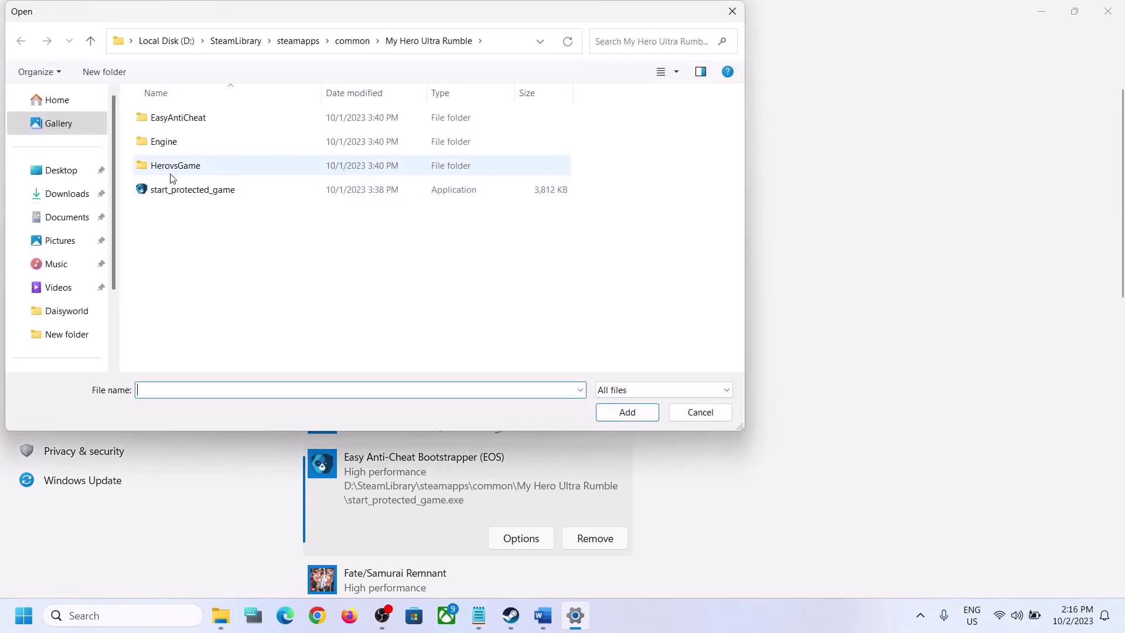
double_click(169, 170)
double_click(167, 124)
double_click(166, 125)
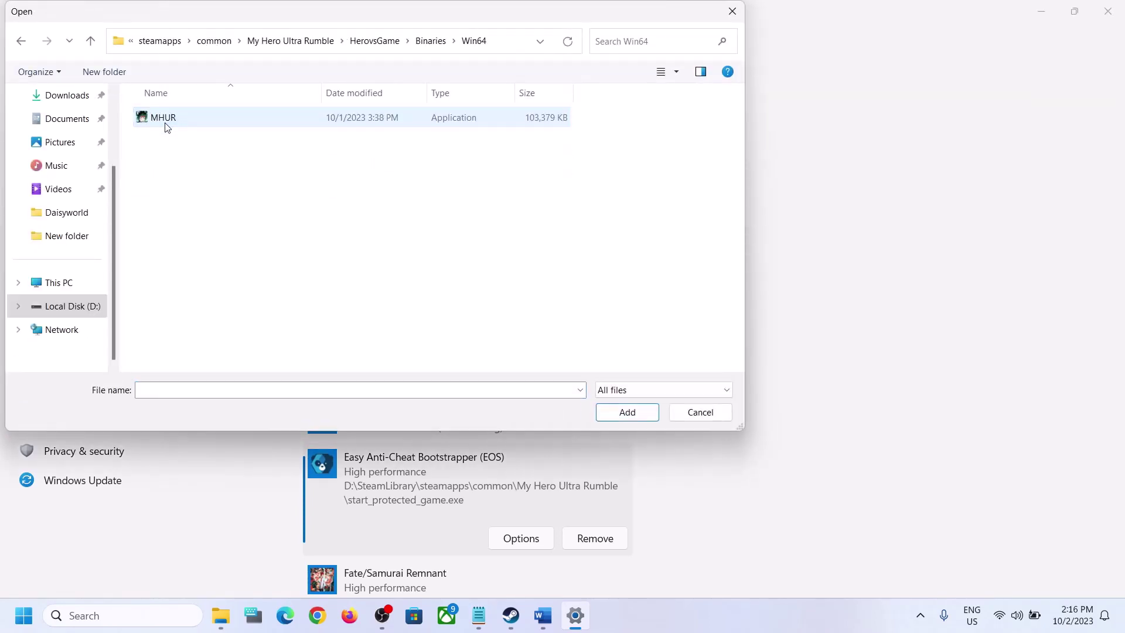
click(146, 116)
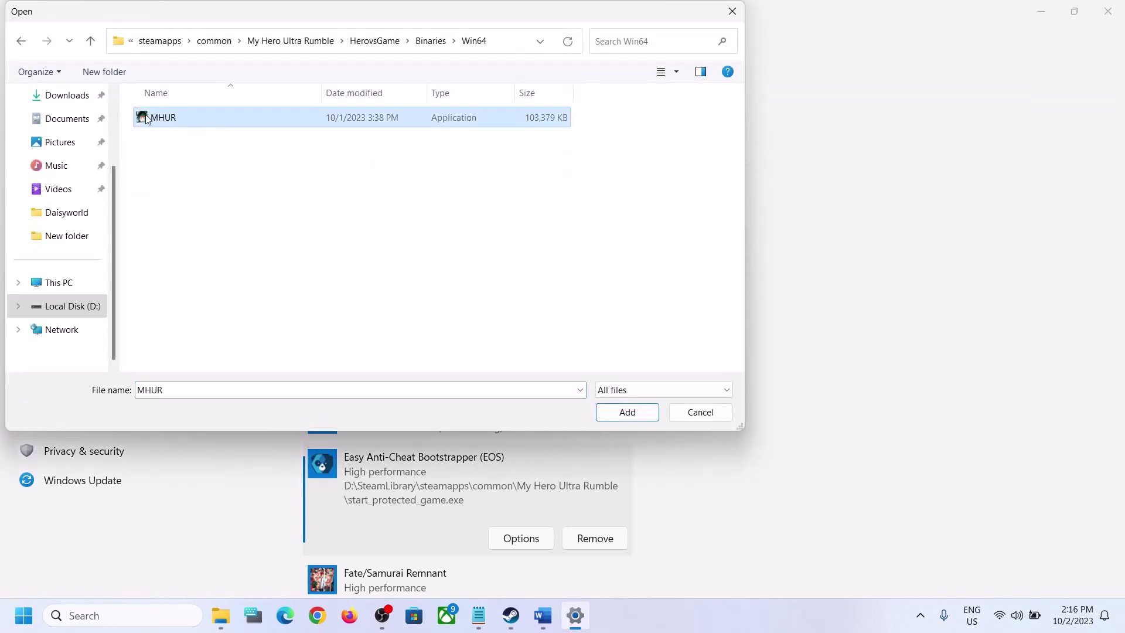
click(609, 413)
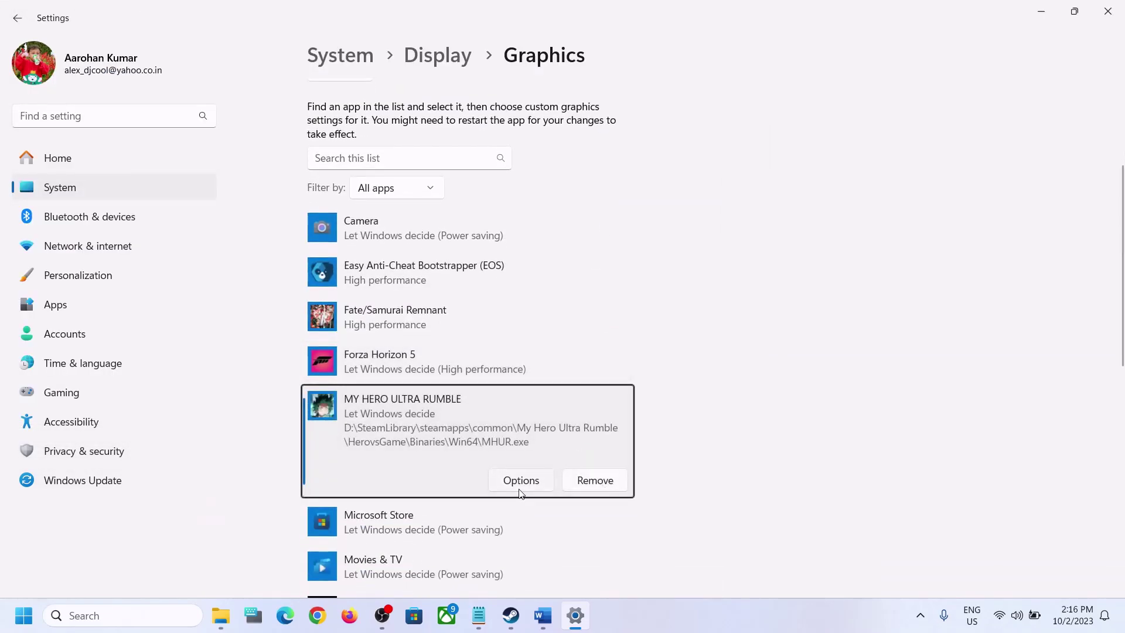
click(521, 482)
click(518, 424)
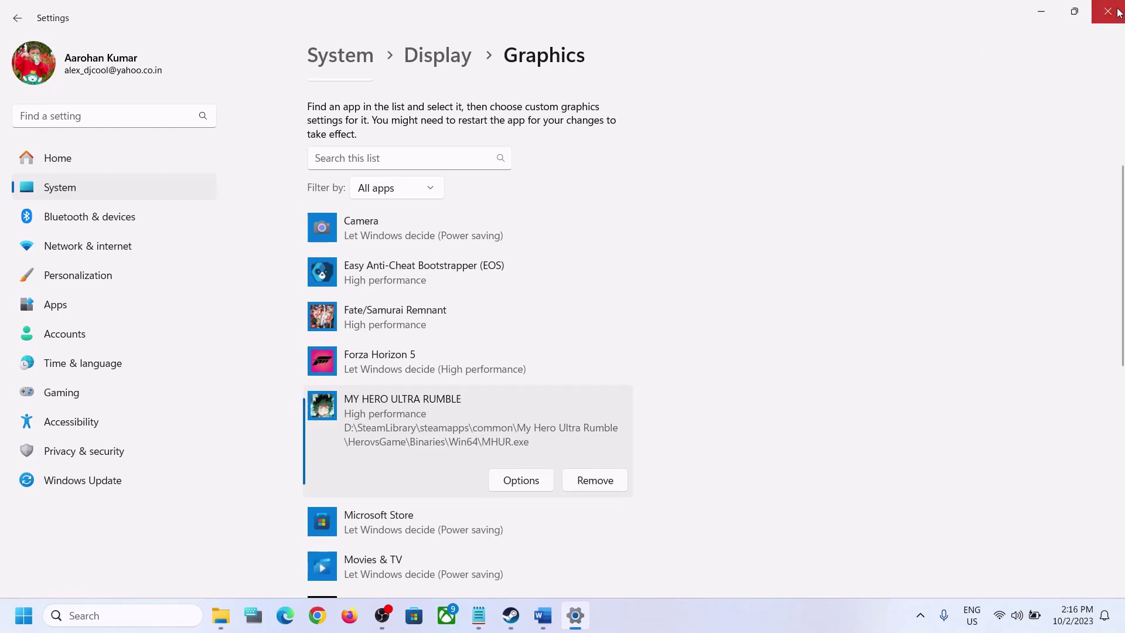
click(1107, 12)
scroll(234, 328, down, 5)
Open MY HERO ULTRA RUMBLE's install folder through Steam's Manage > Browse local files
drag(203, 342, 489, 410)
click(1022, 112)
right_click(119, 358)
mouse_move(164, 447)
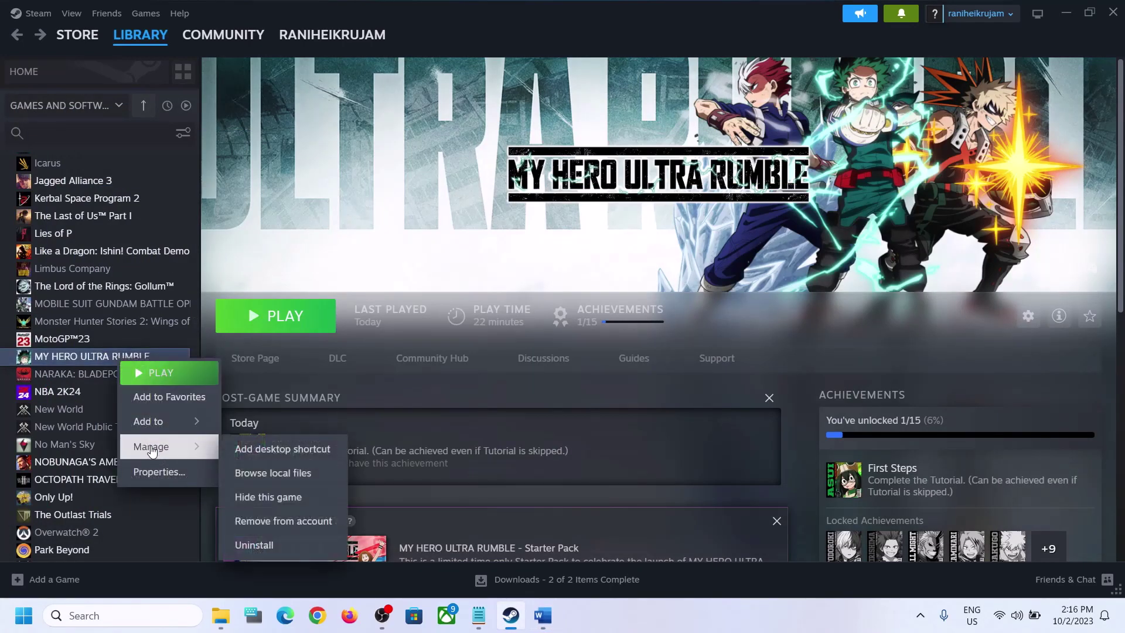
click(299, 483)
mouse_move(228, 621)
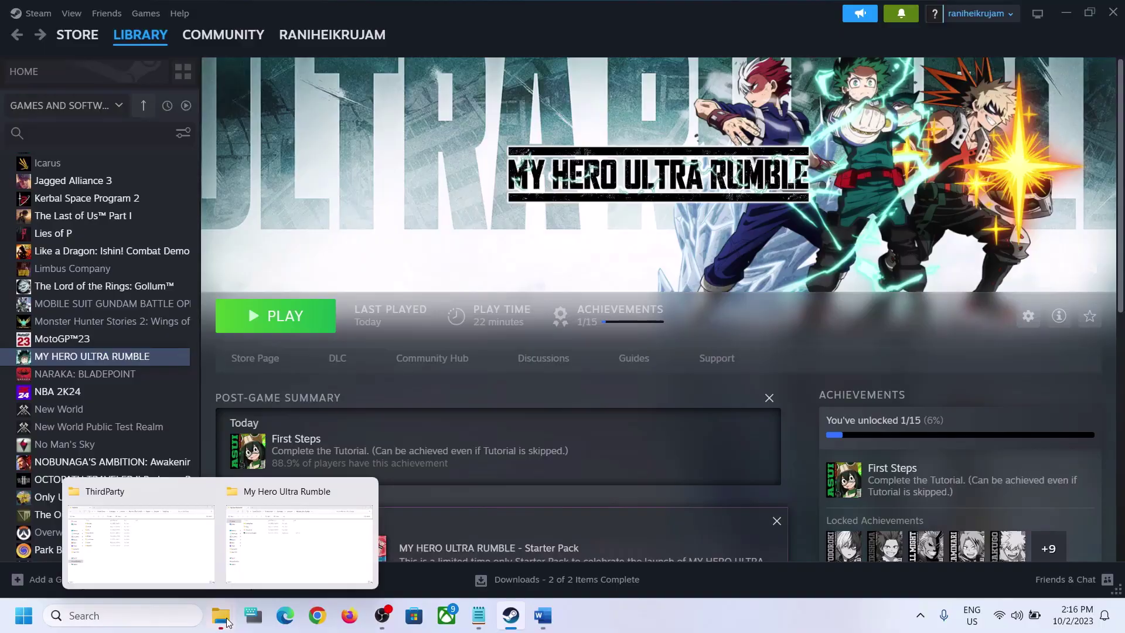
click(292, 551)
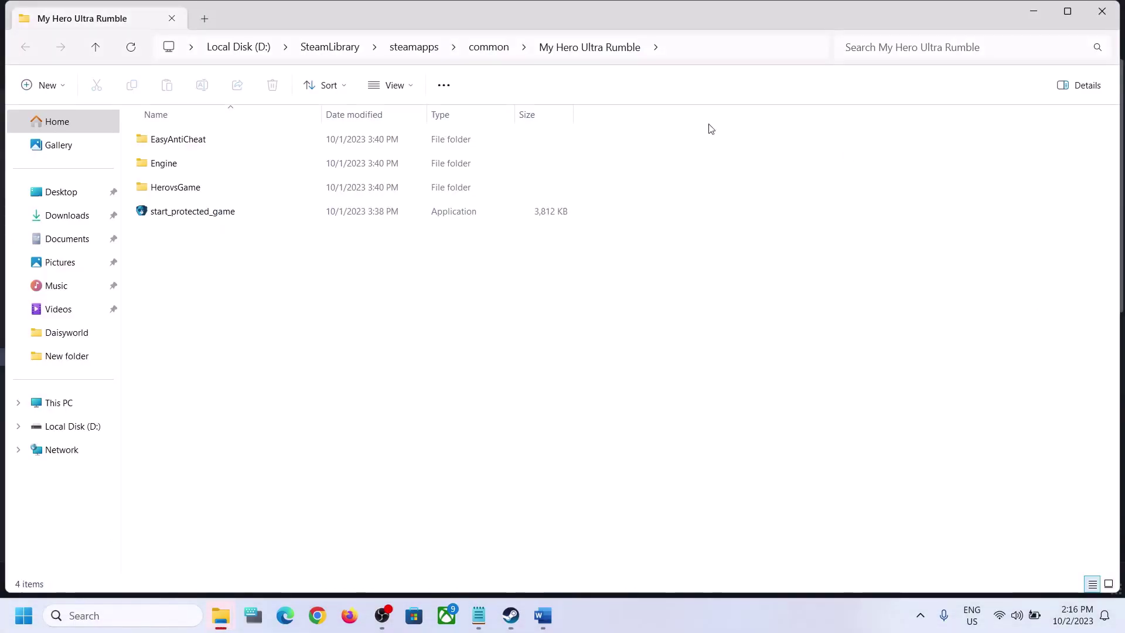
Select start_protected_game in the My Hero Ultra Rumble folder and show its context menu
click(176, 191)
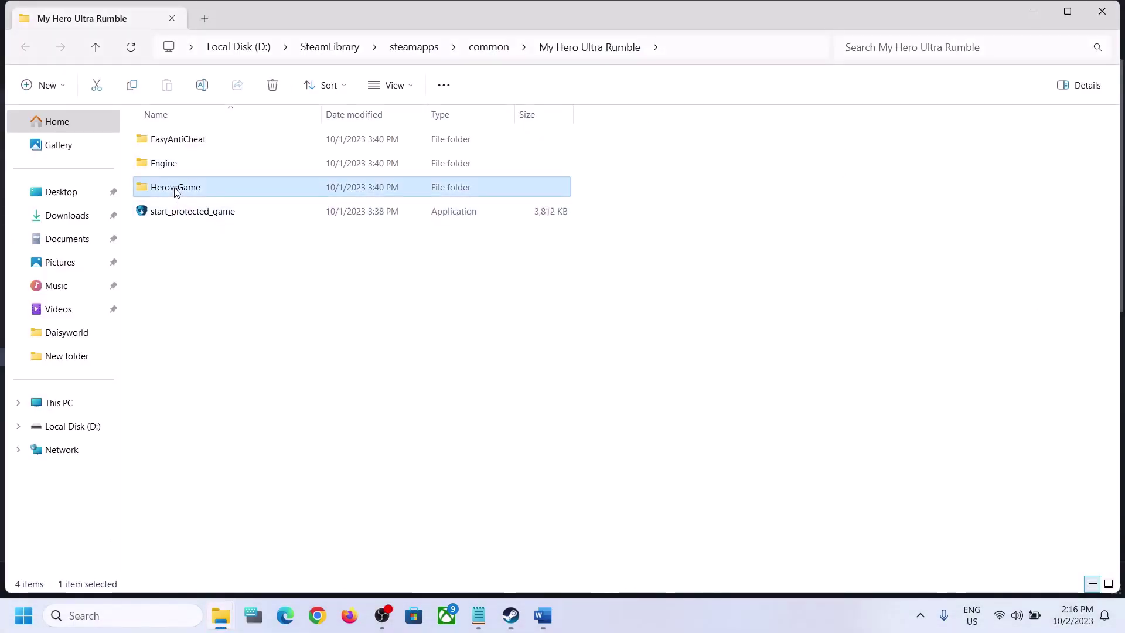
click(171, 217)
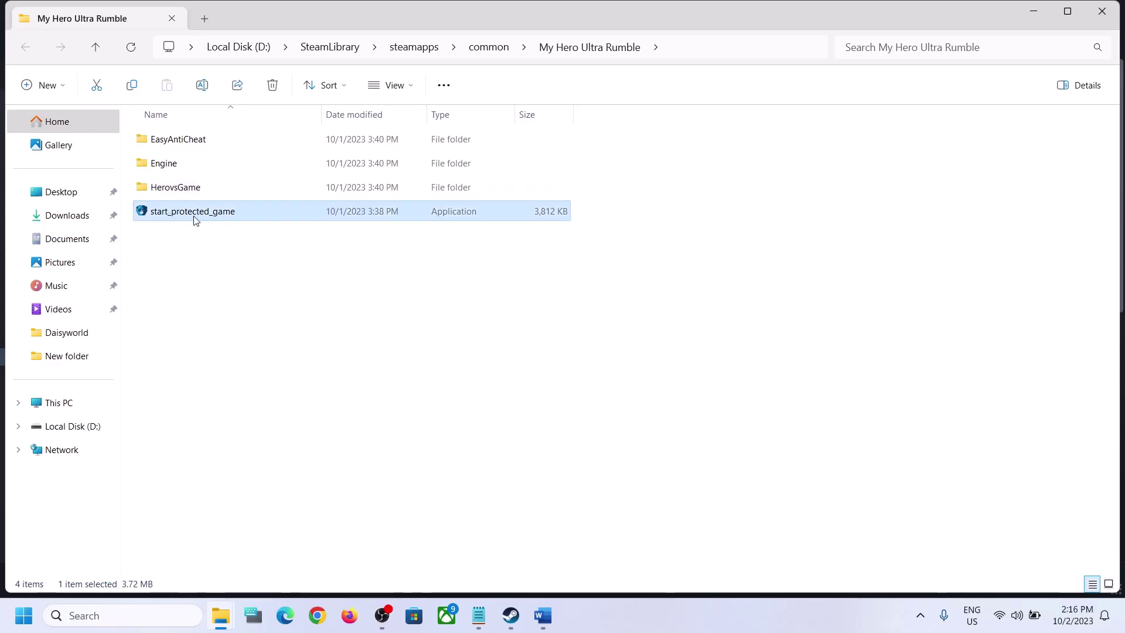
right_click(199, 219)
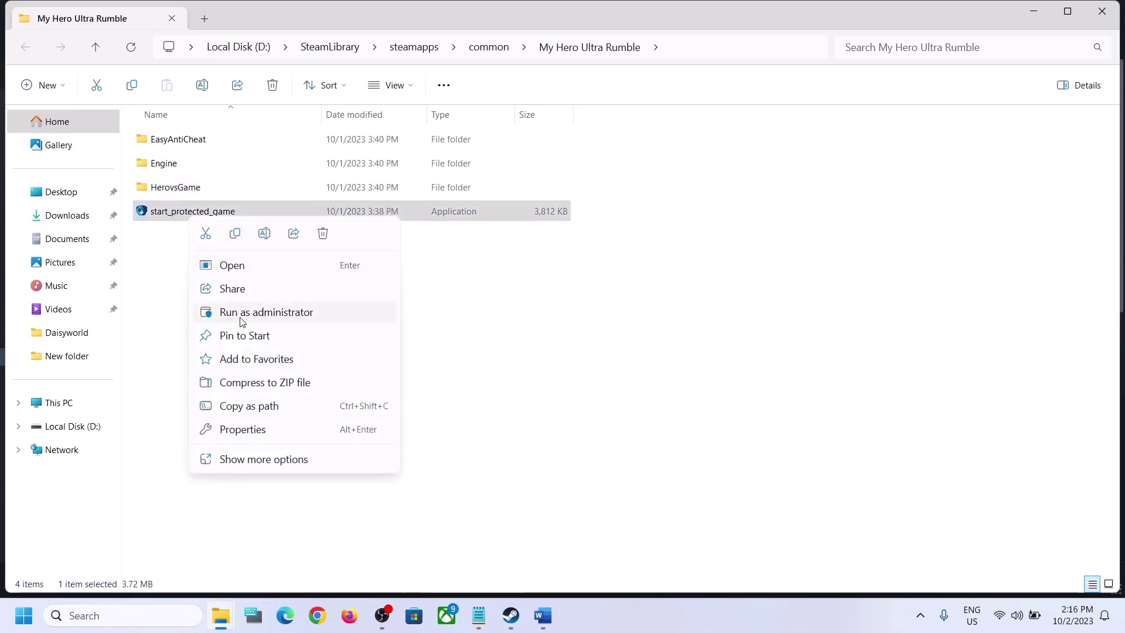
Set HerovsGame\Binaries\Win64\MHUR to always run as administrator
click(498, 316)
click(173, 192)
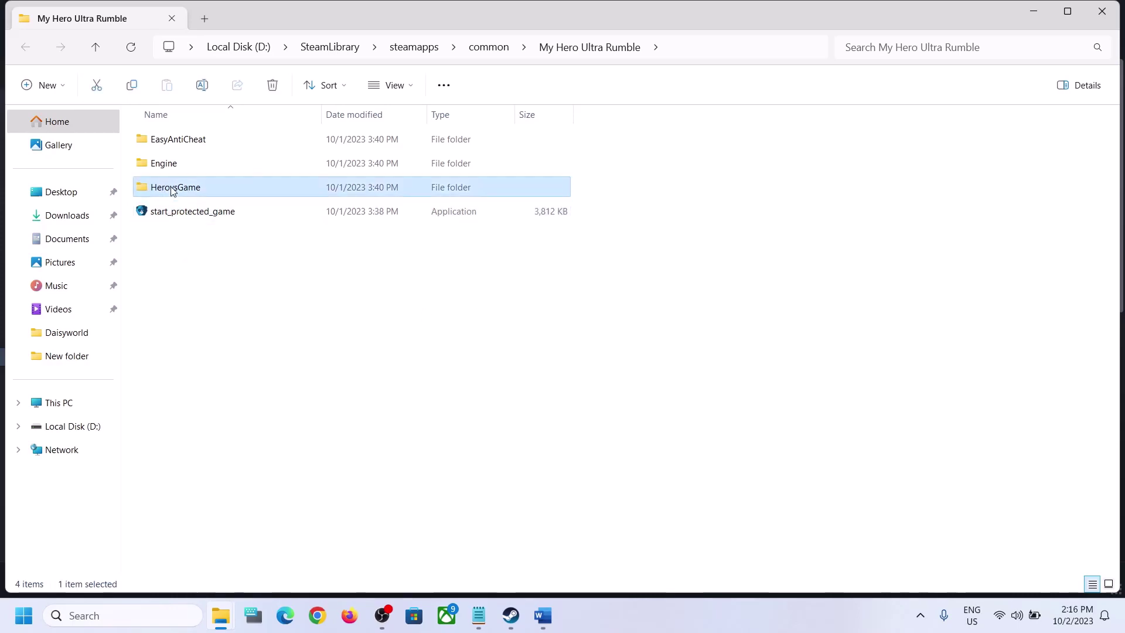
double_click(167, 141)
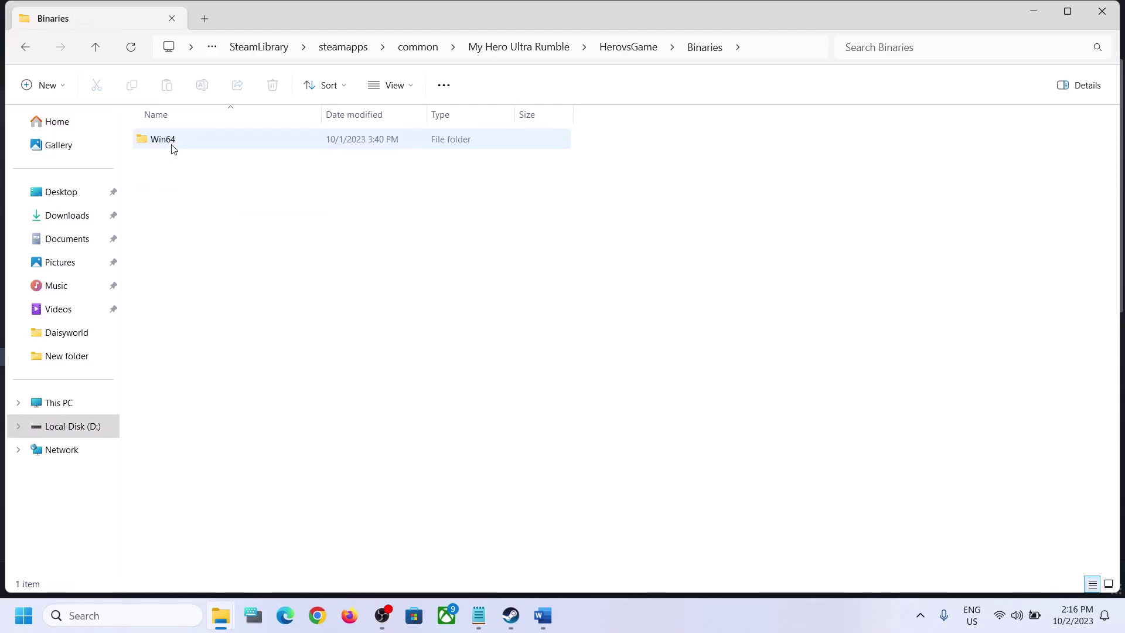
double_click(171, 143)
click(160, 167)
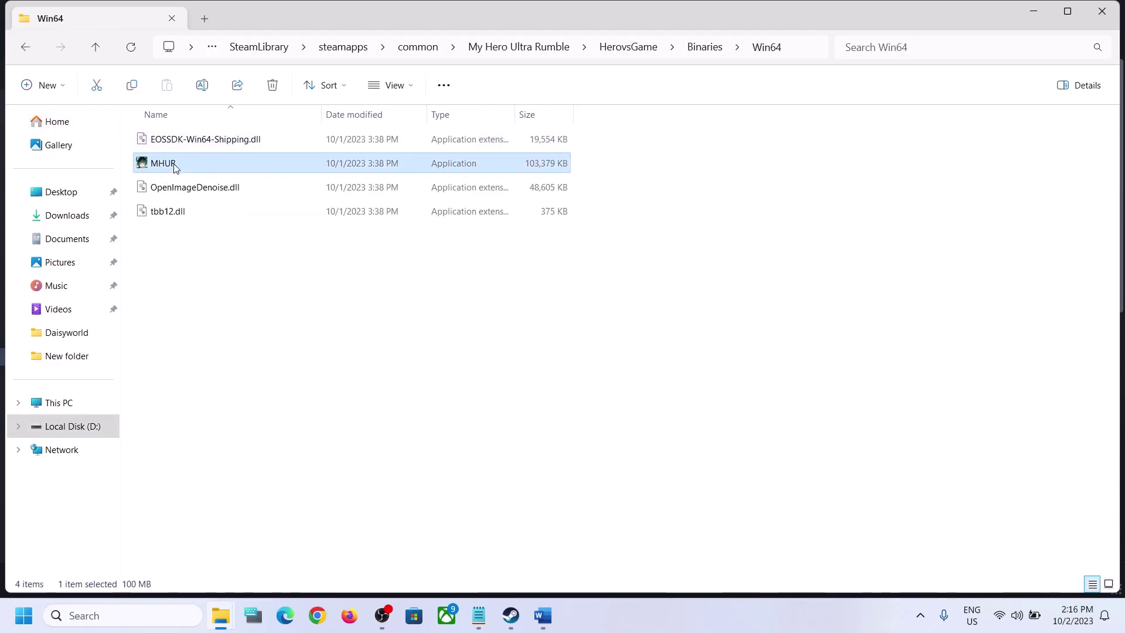
right_click(174, 165)
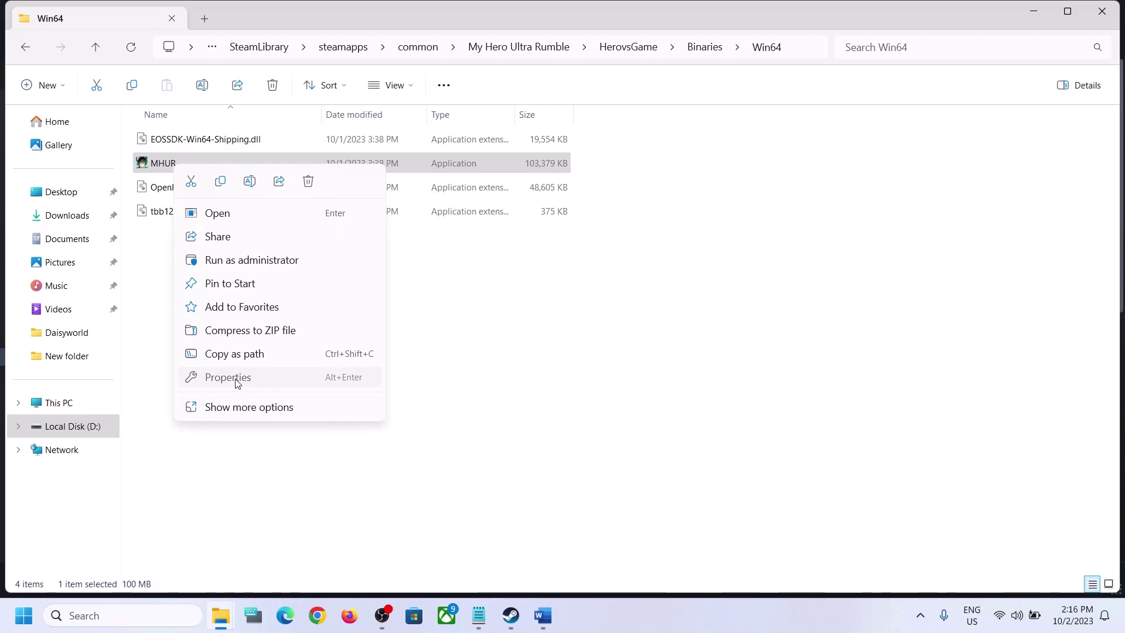
click(234, 378)
click(256, 200)
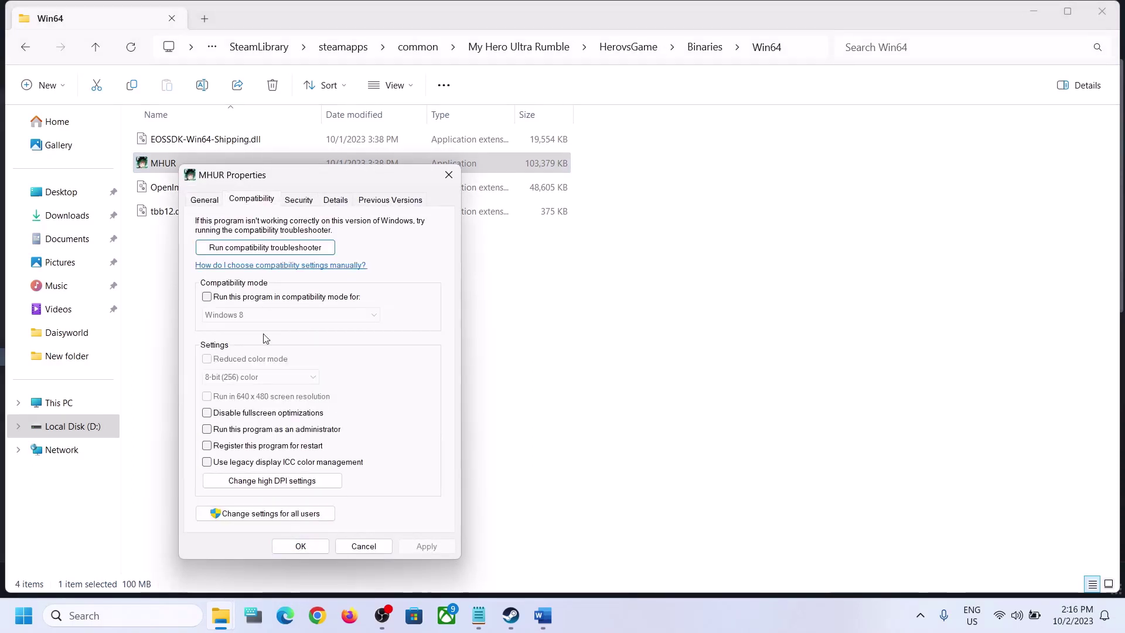
click(207, 430)
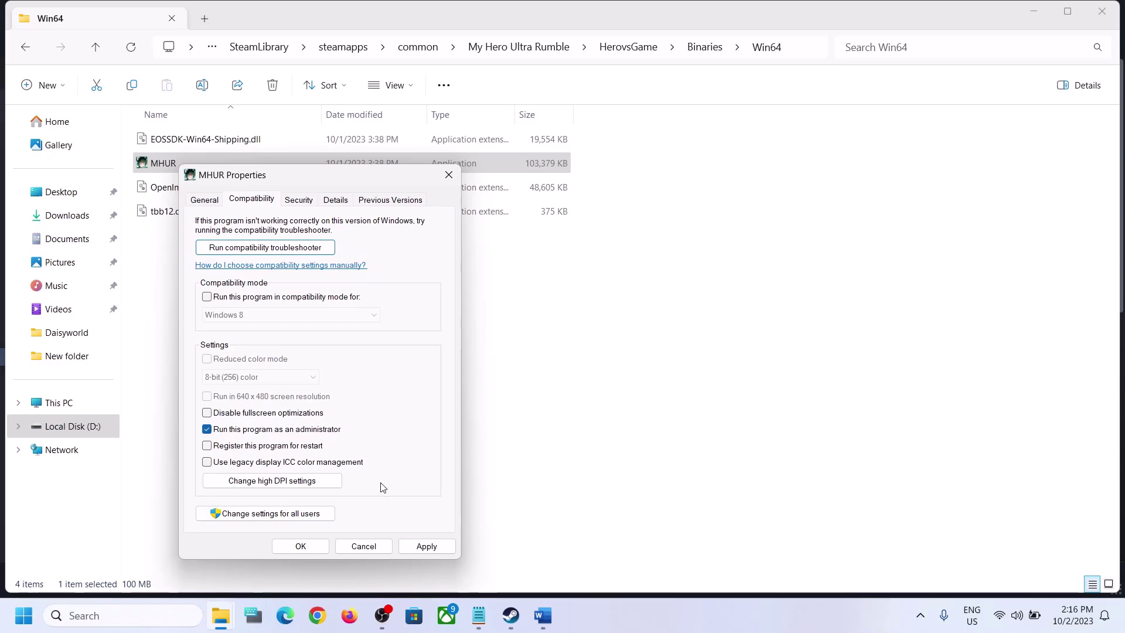
click(304, 547)
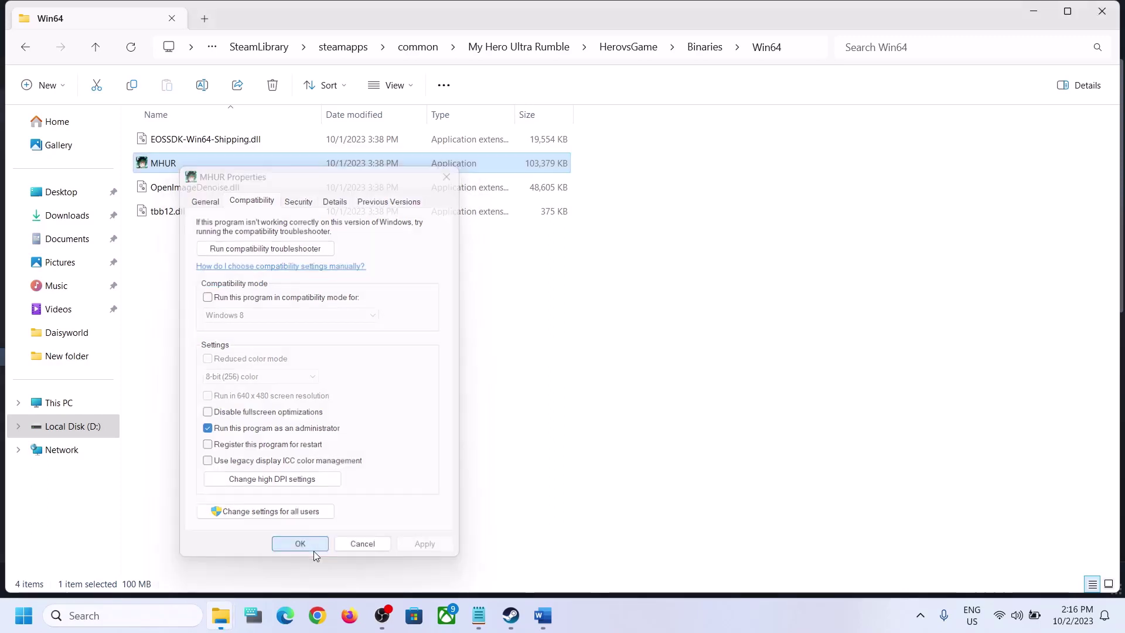
Turn on Windows 8 compatibility mode for MHUR and apply it
right_click(191, 160)
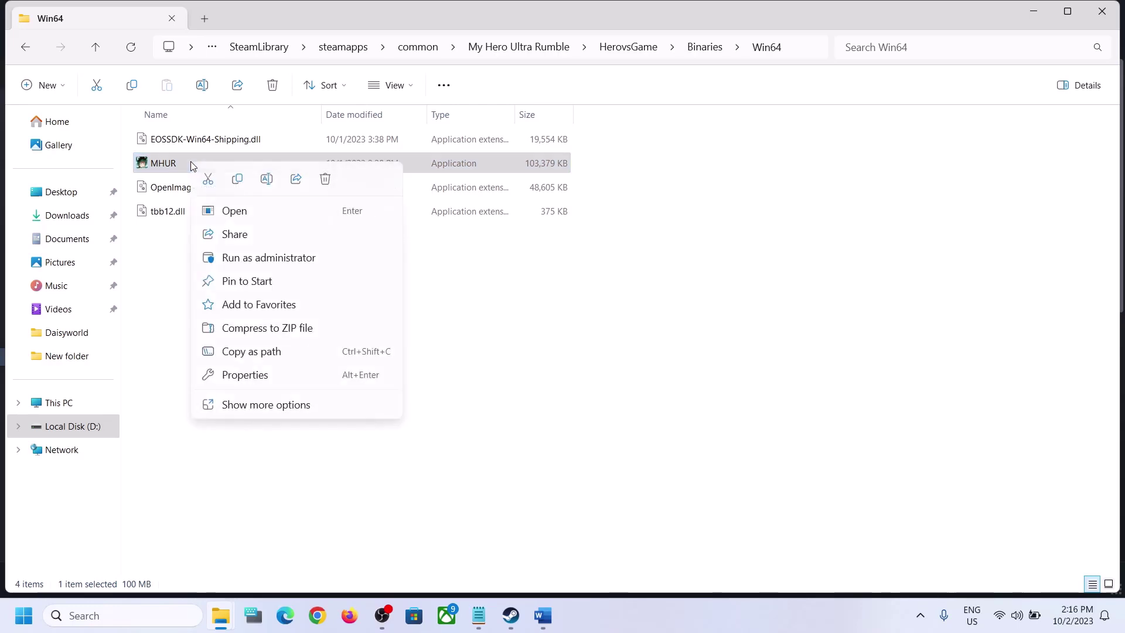
click(251, 374)
click(282, 202)
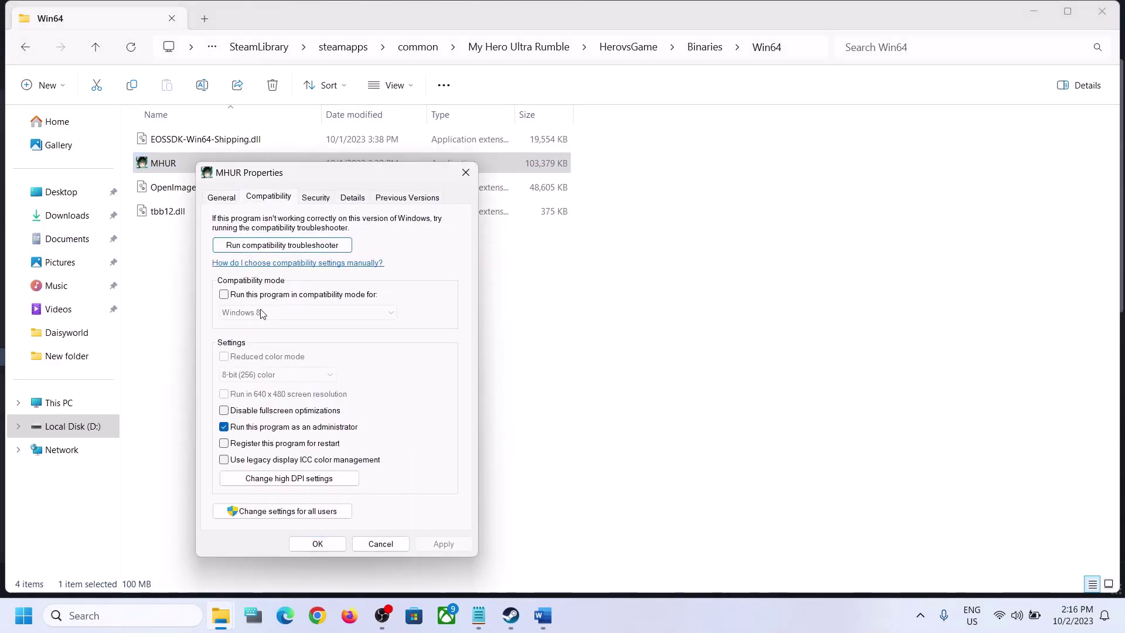
click(225, 297)
click(296, 315)
click(276, 363)
click(443, 543)
click(317, 543)
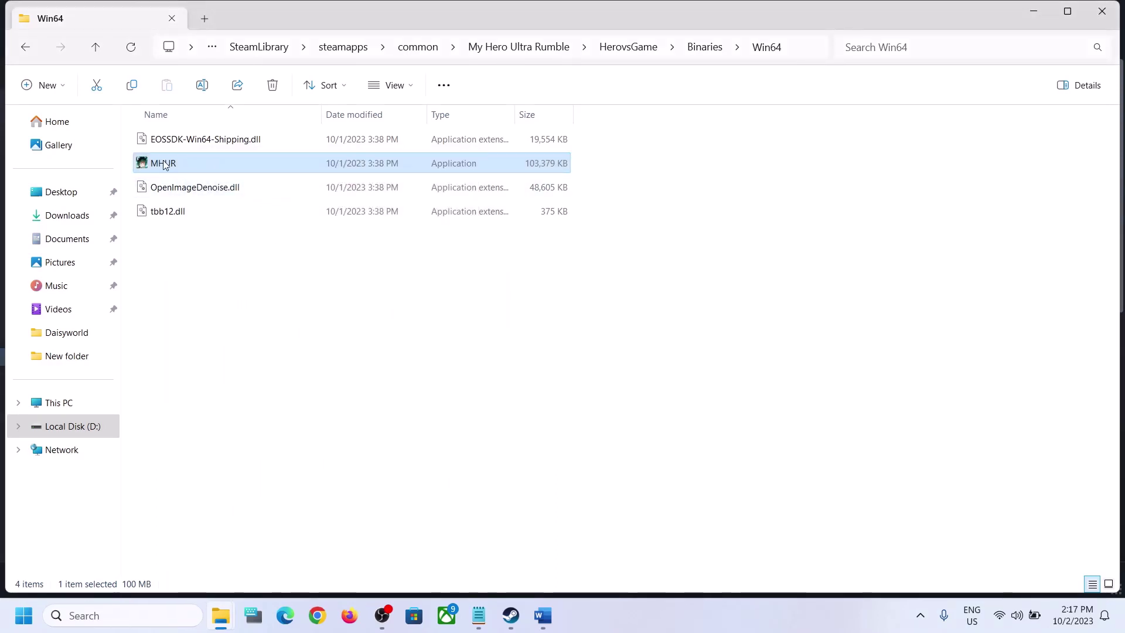
Apply Windows 7 compatibility mode to MHUR in its Properties
right_click(185, 170)
click(251, 371)
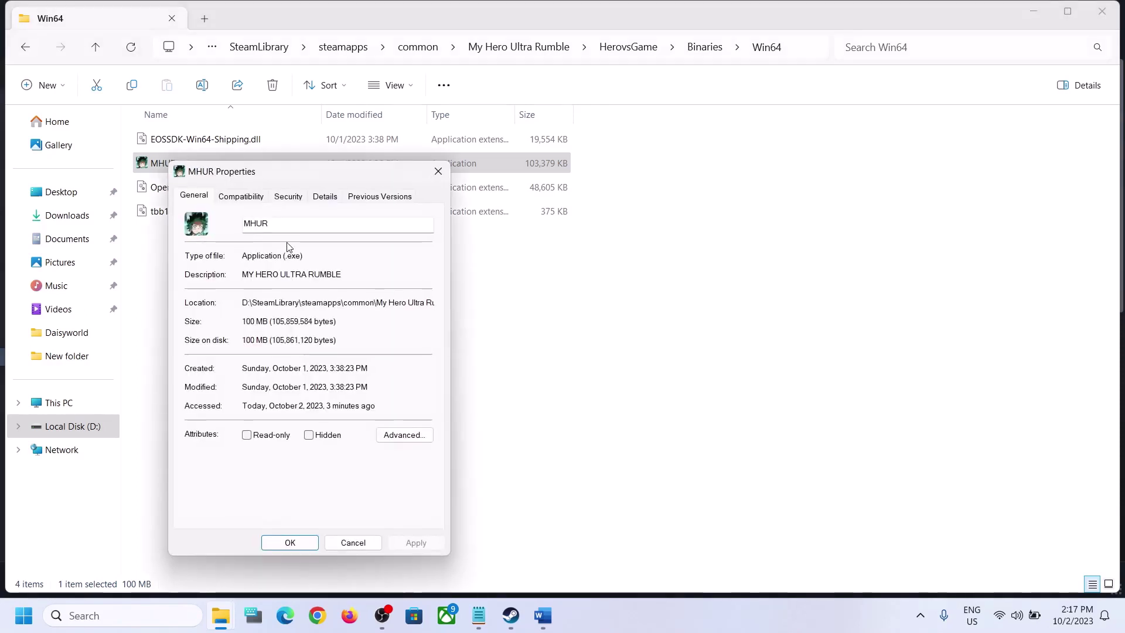
click(241, 195)
click(297, 311)
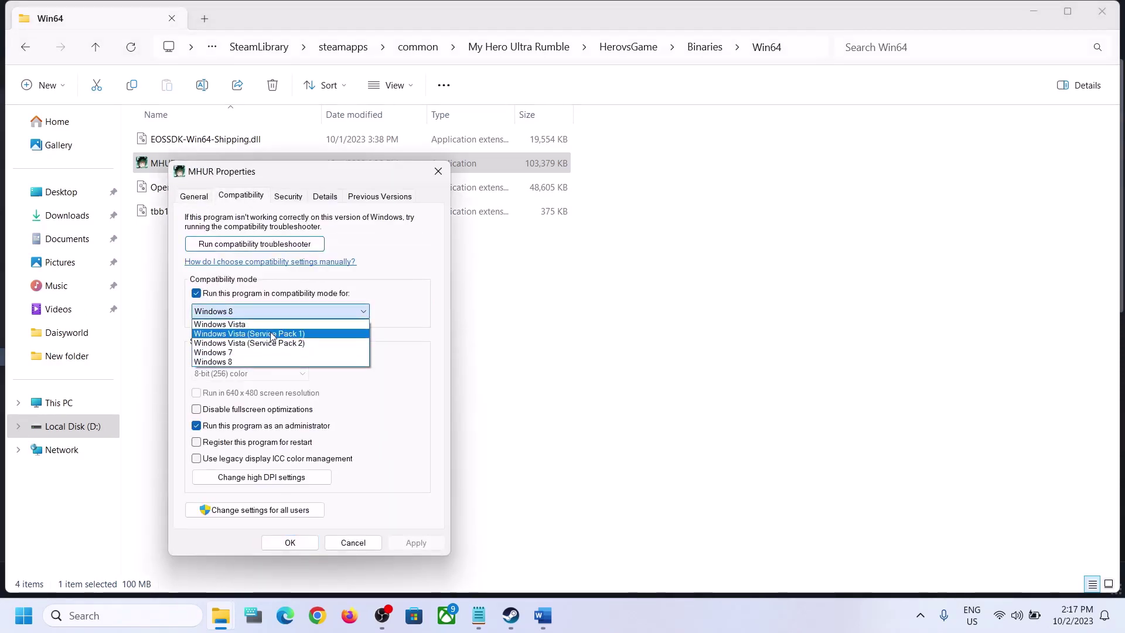
click(241, 352)
click(417, 541)
click(291, 542)
Change MHUR's compatibility mode to Windows Vista (Service Pack 2) and apply it
right_click(194, 170)
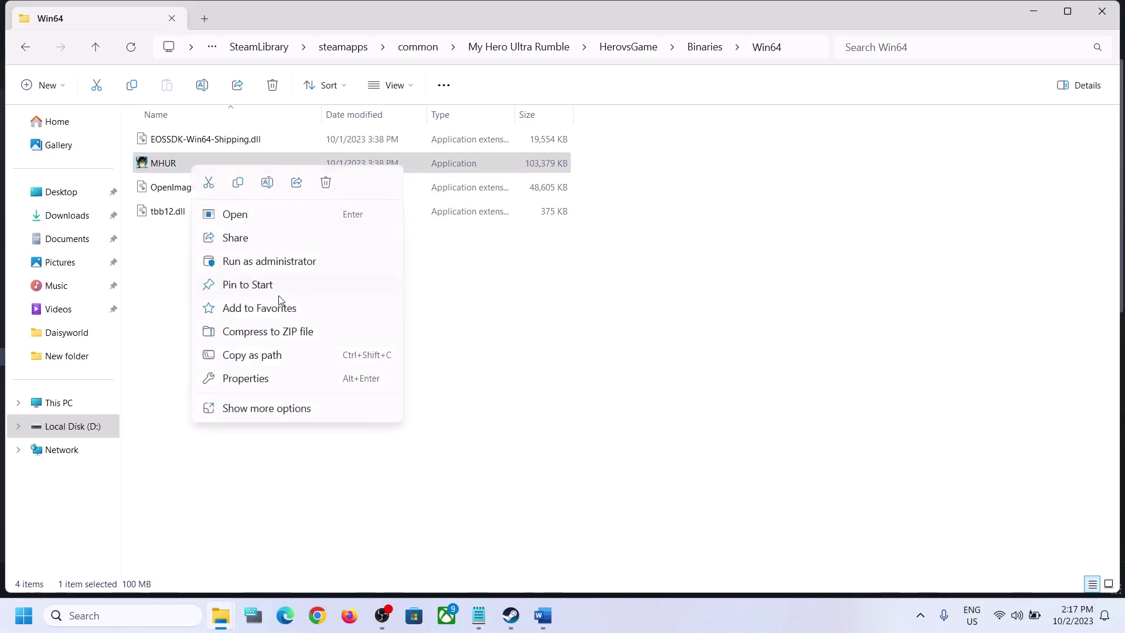
click(265, 381)
click(269, 200)
click(311, 317)
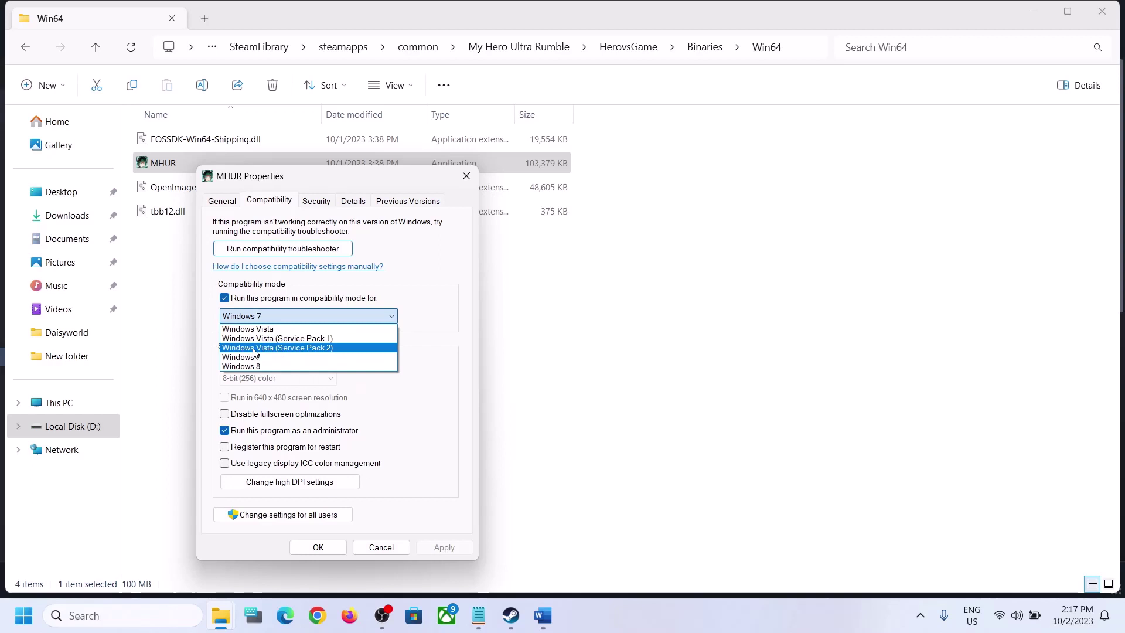
click(296, 347)
click(443, 547)
click(318, 547)
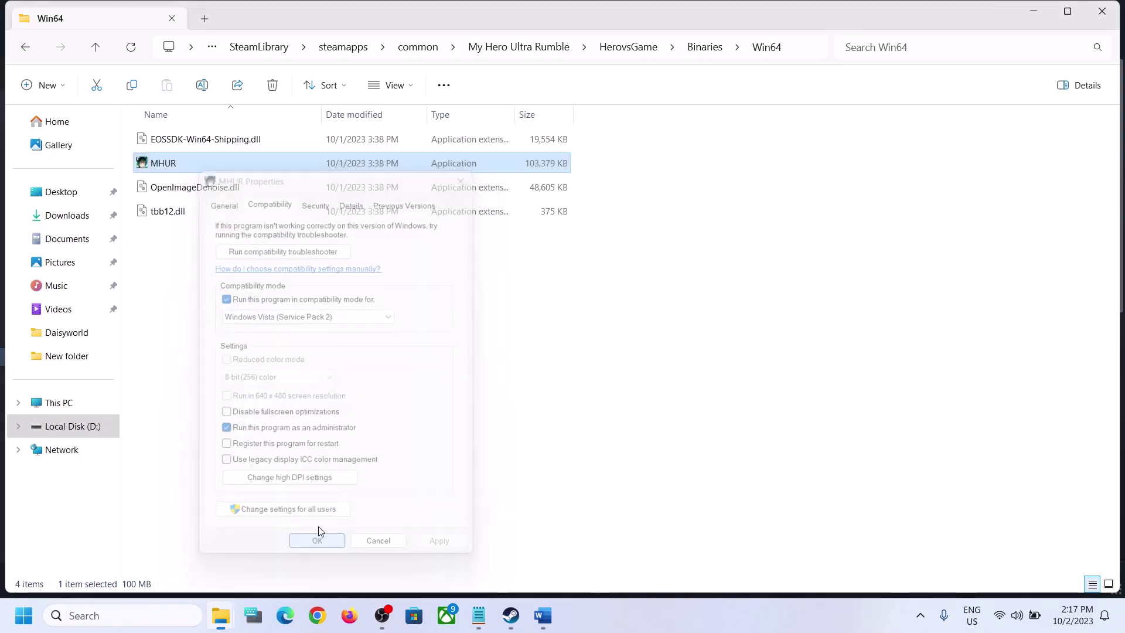
Disable fullscreen optimizations for MHUR and confirm the Properties dialog
right_click(201, 170)
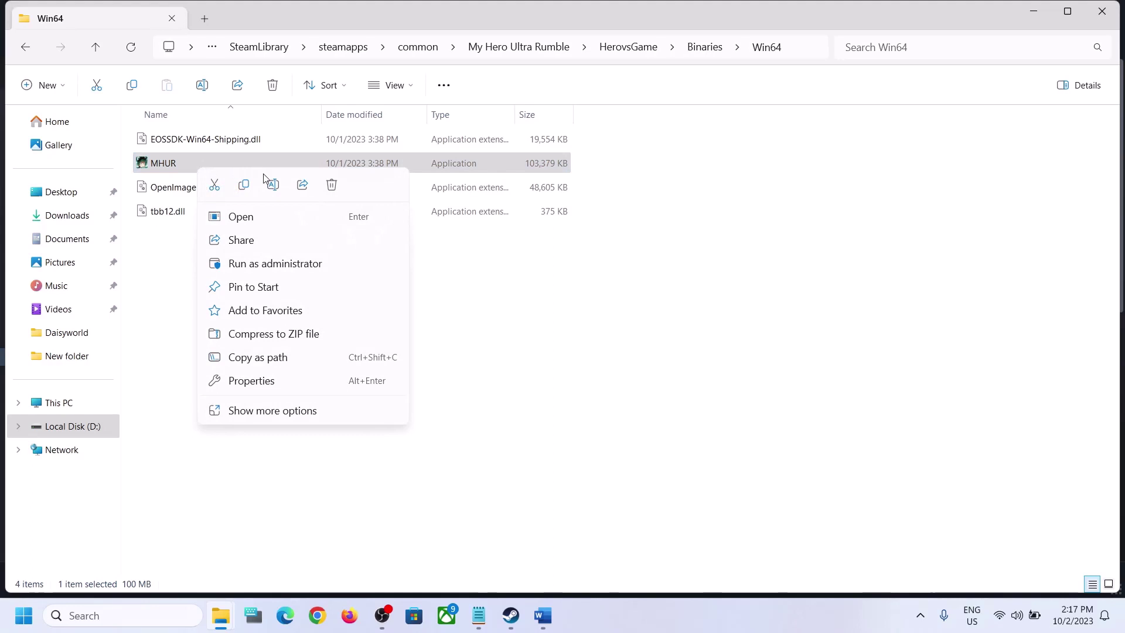
click(251, 379)
click(280, 214)
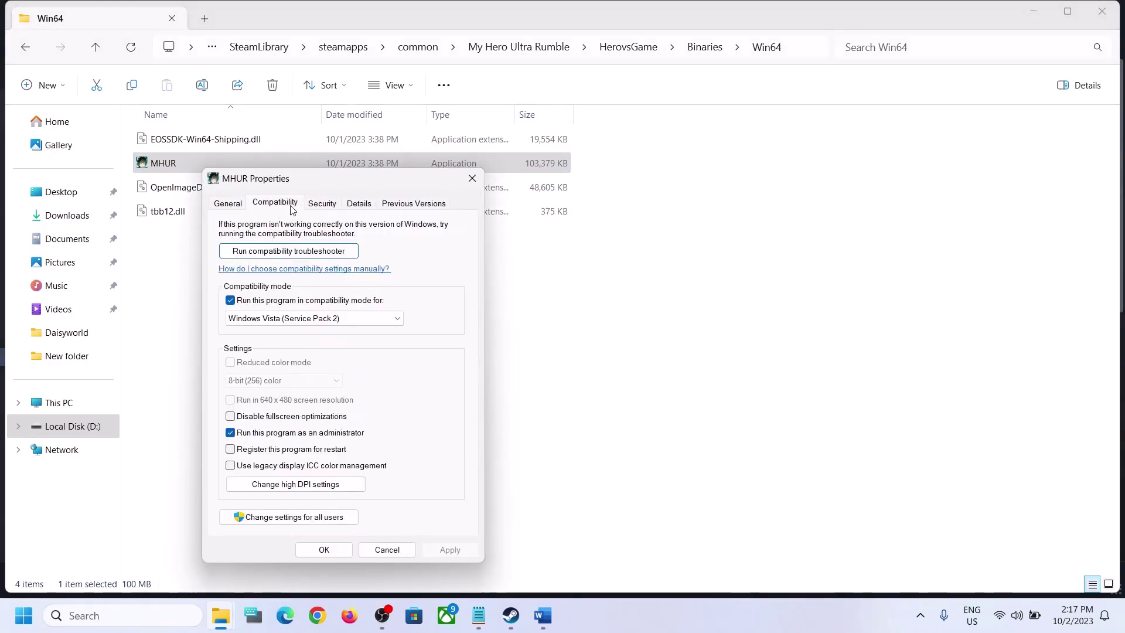
click(230, 416)
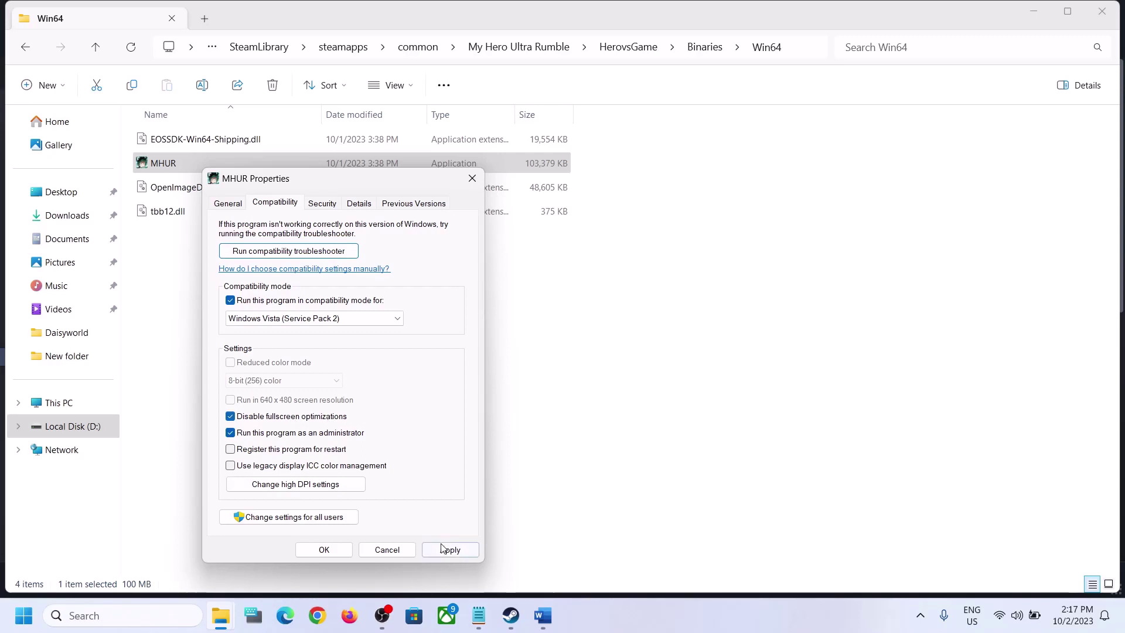
click(339, 554)
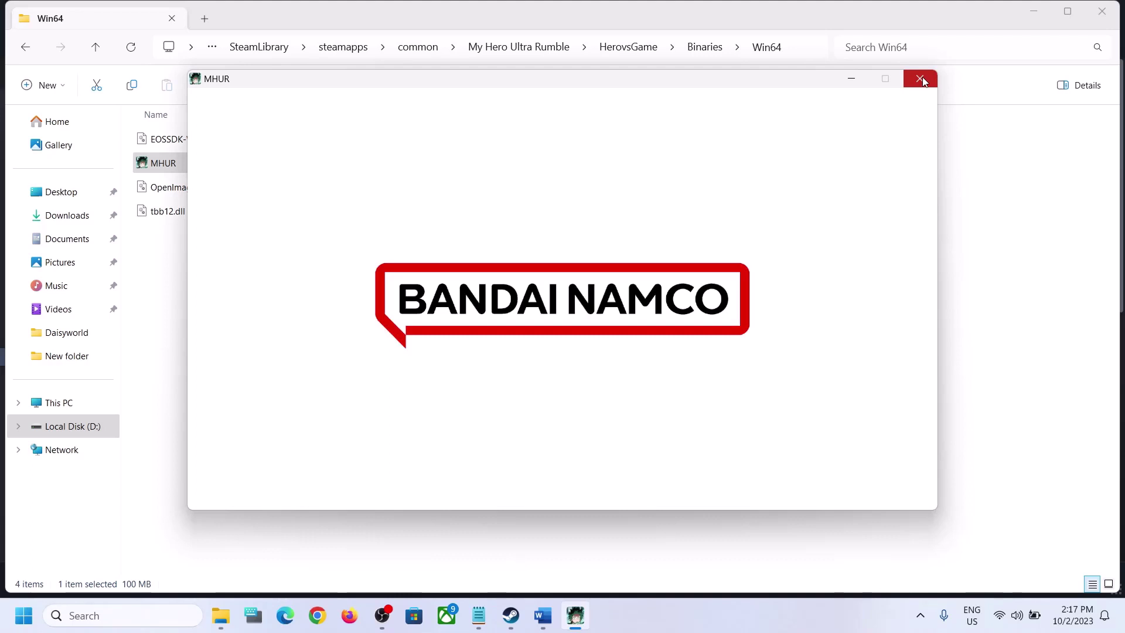
Close the game, turn off MHUR's compatibility mode, then close File Explorer and return to the guide
click(920, 79)
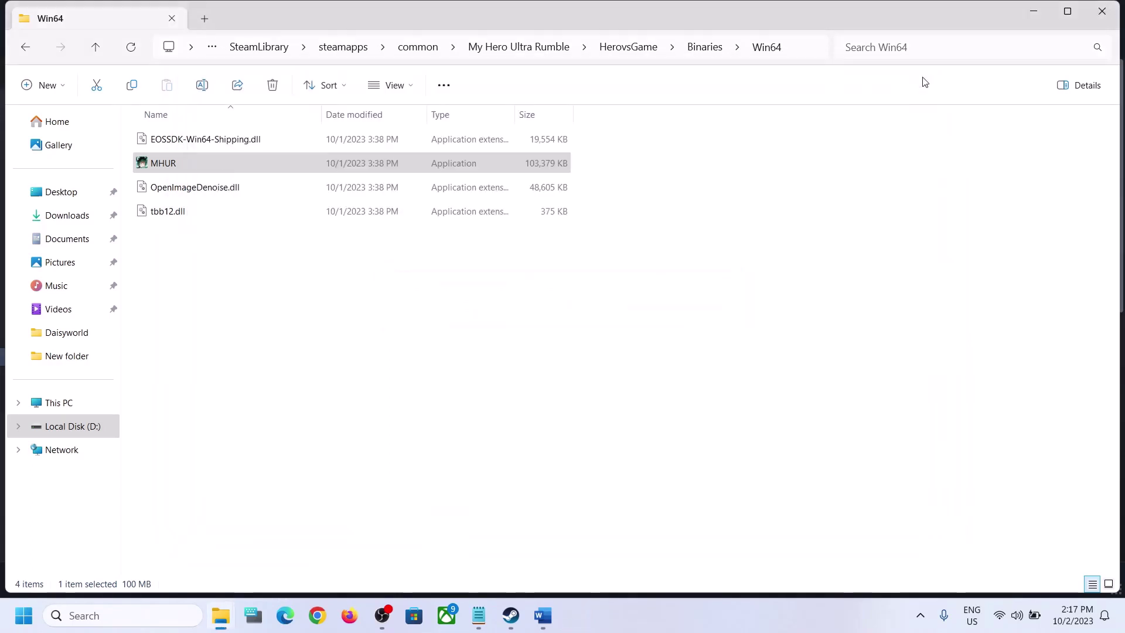
right_click(164, 168)
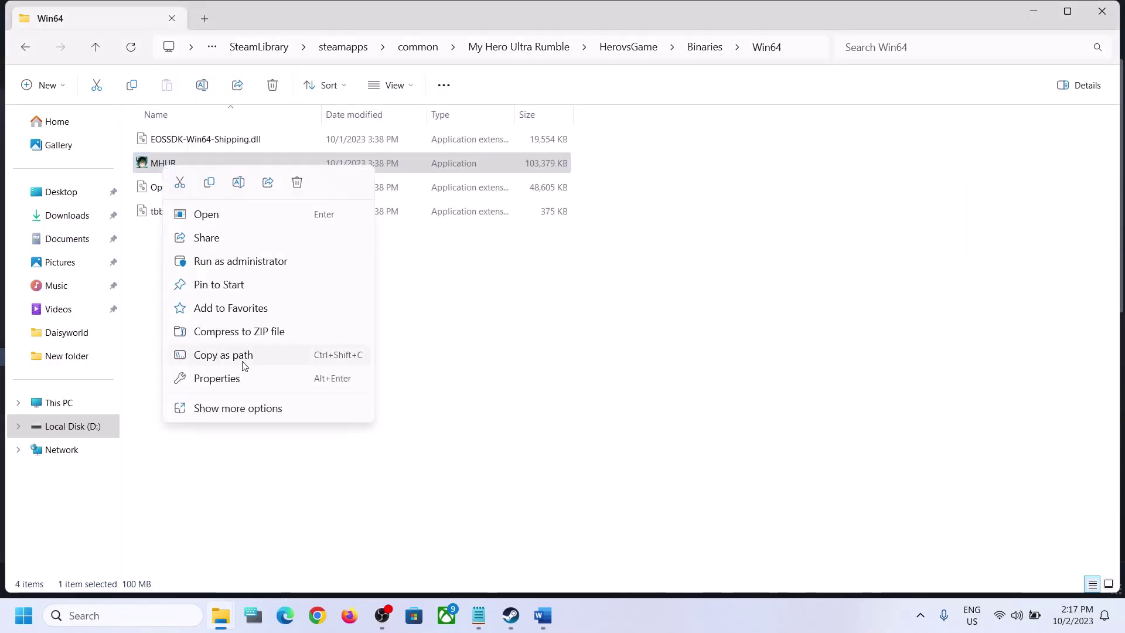
click(234, 379)
click(240, 200)
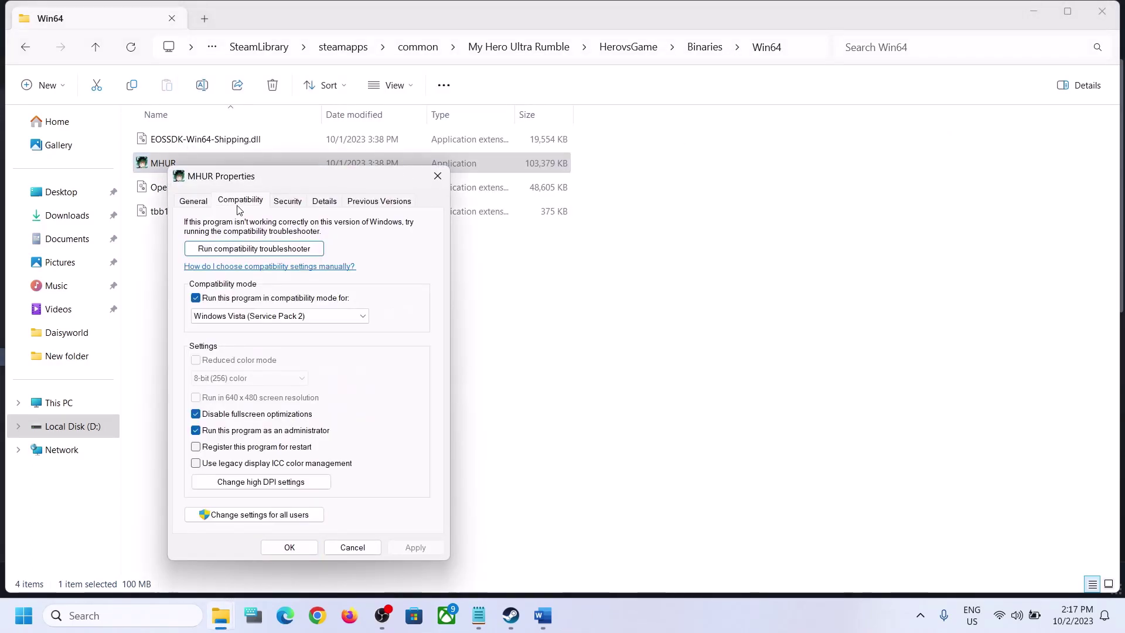
click(195, 297)
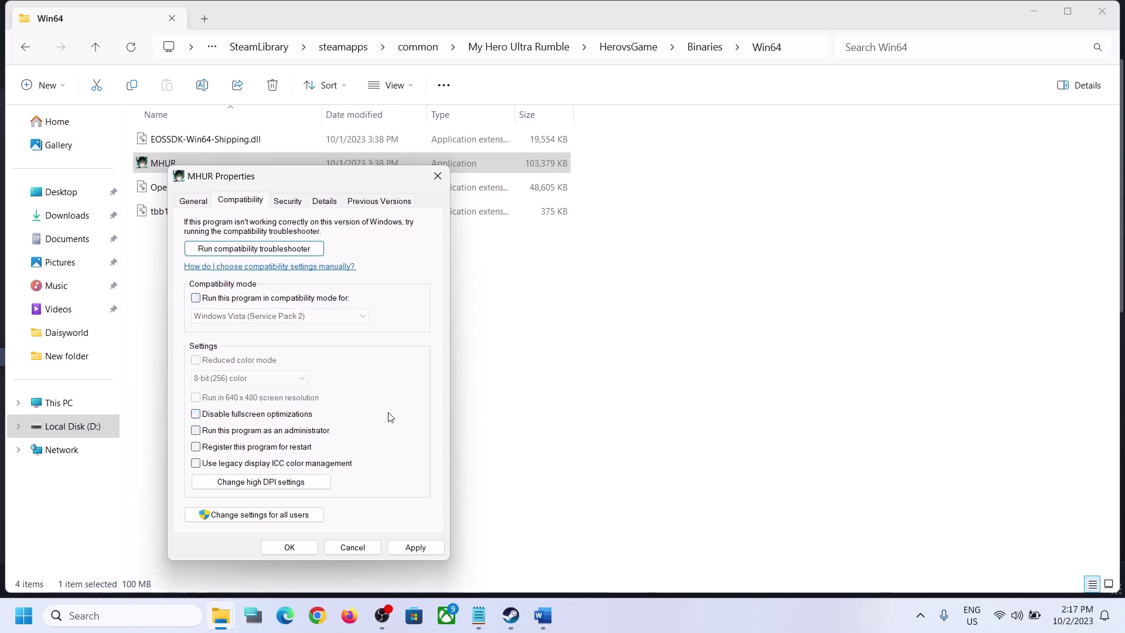
click(416, 547)
click(289, 547)
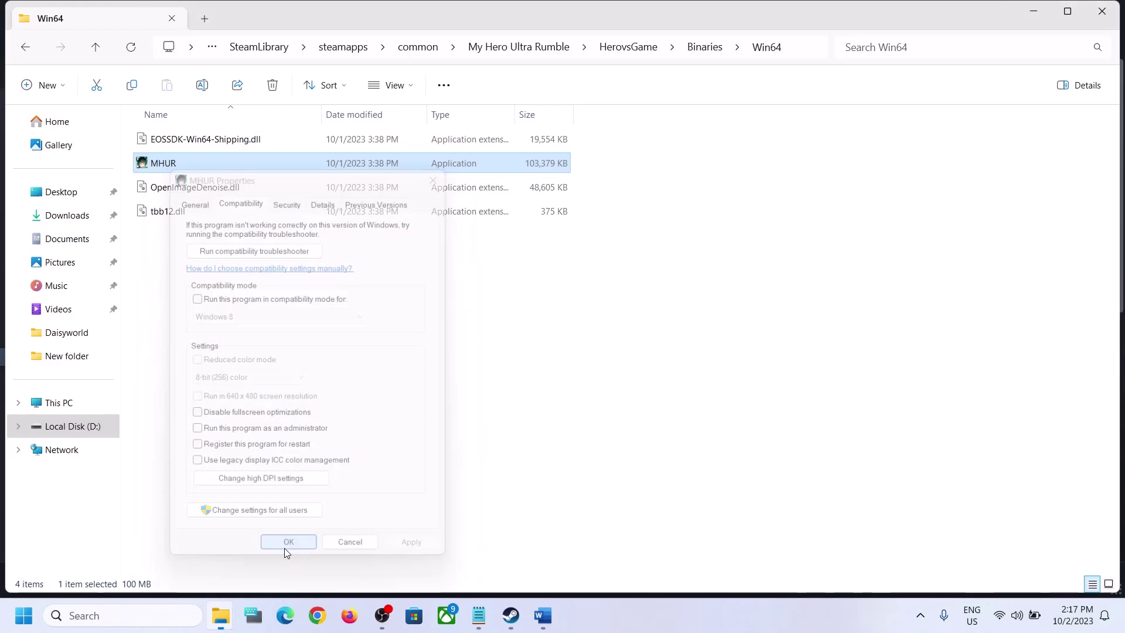
click(1094, 19)
click(542, 615)
Mark the Verify game files step, then verify MY HERO ULTRA RUMBLE's installed files in Steam
scroll(364, 417, down, 5)
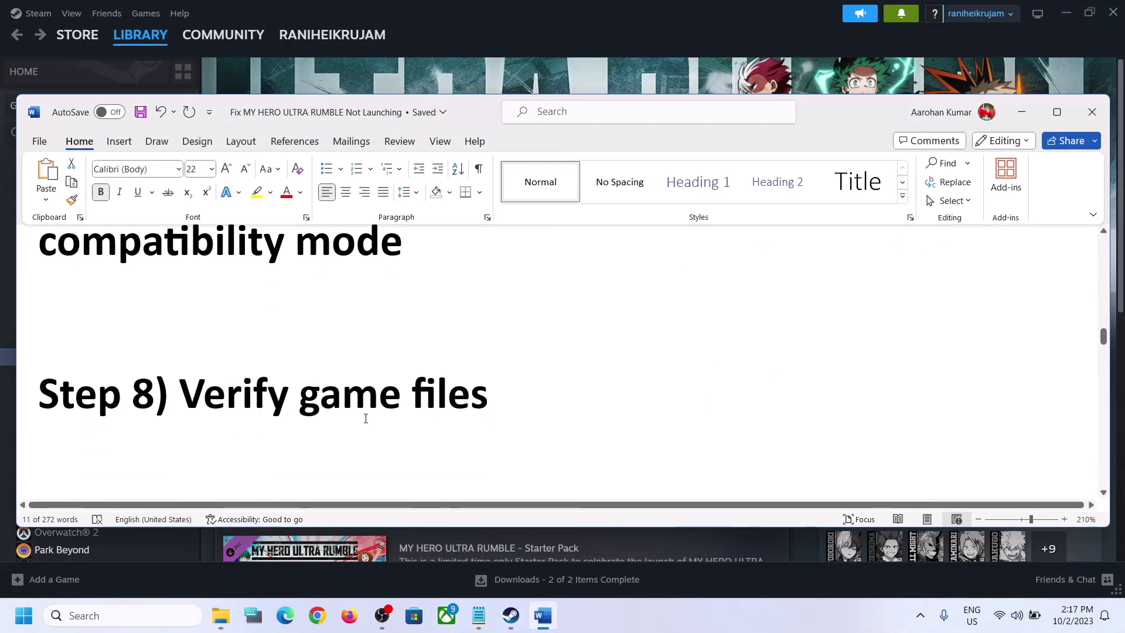
drag(180, 394, 489, 398)
click(1021, 112)
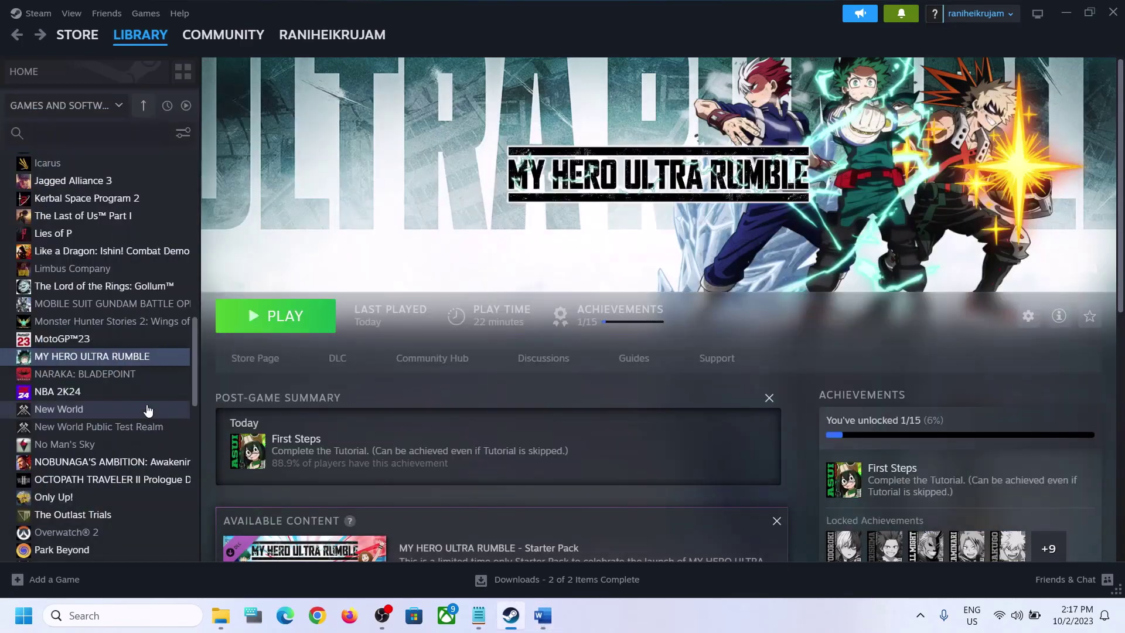
right_click(120, 362)
click(157, 470)
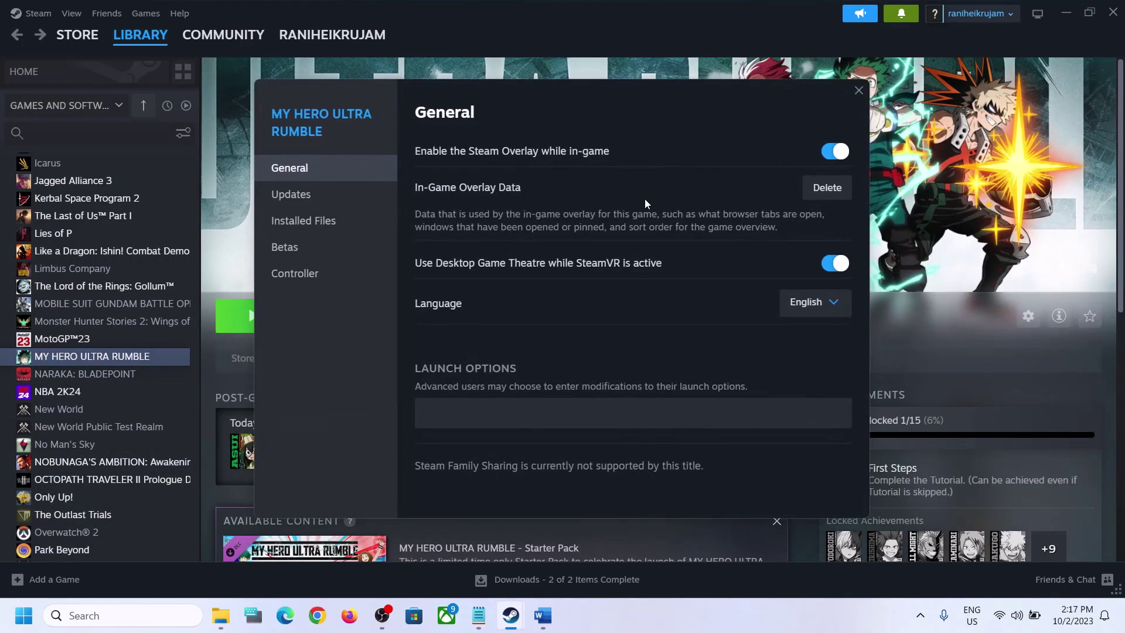
click(312, 221)
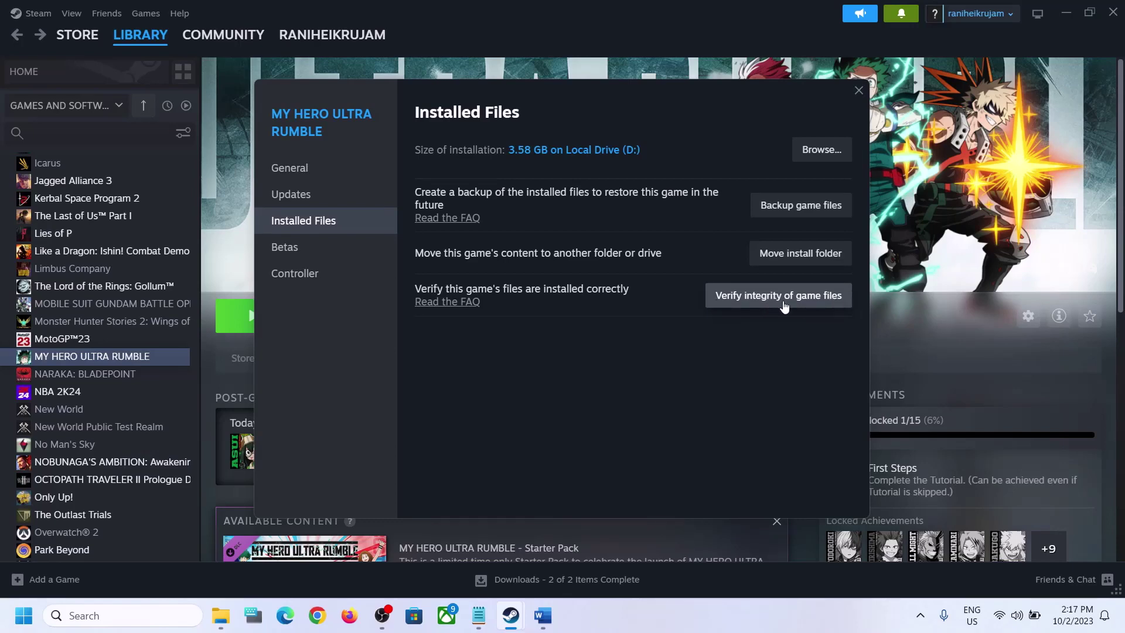
click(858, 91)
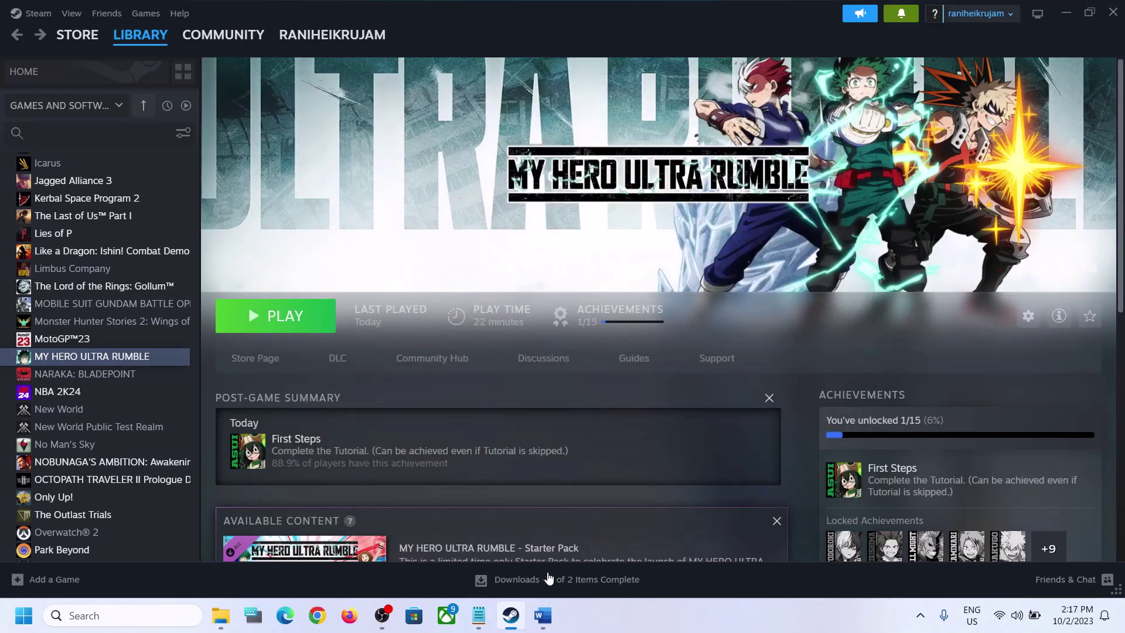
Return to the Word guide and scroll to Step 9
click(550, 626)
scroll(427, 381, down, 2)
scroll(339, 464, up, 3)
scroll(323, 359, down, 3)
scroll(323, 359, up, 1)
Enter -dx11 in MY HERO ULTRA RUMBLE's Steam launch options
drag(261, 402, 822, 403)
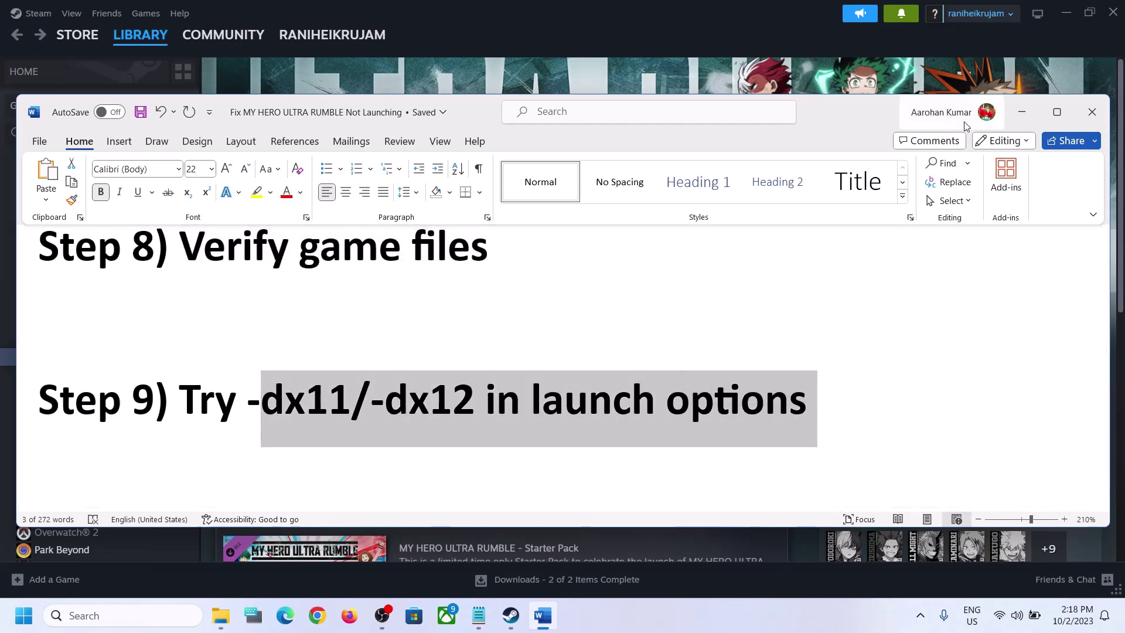
click(1022, 112)
right_click(135, 357)
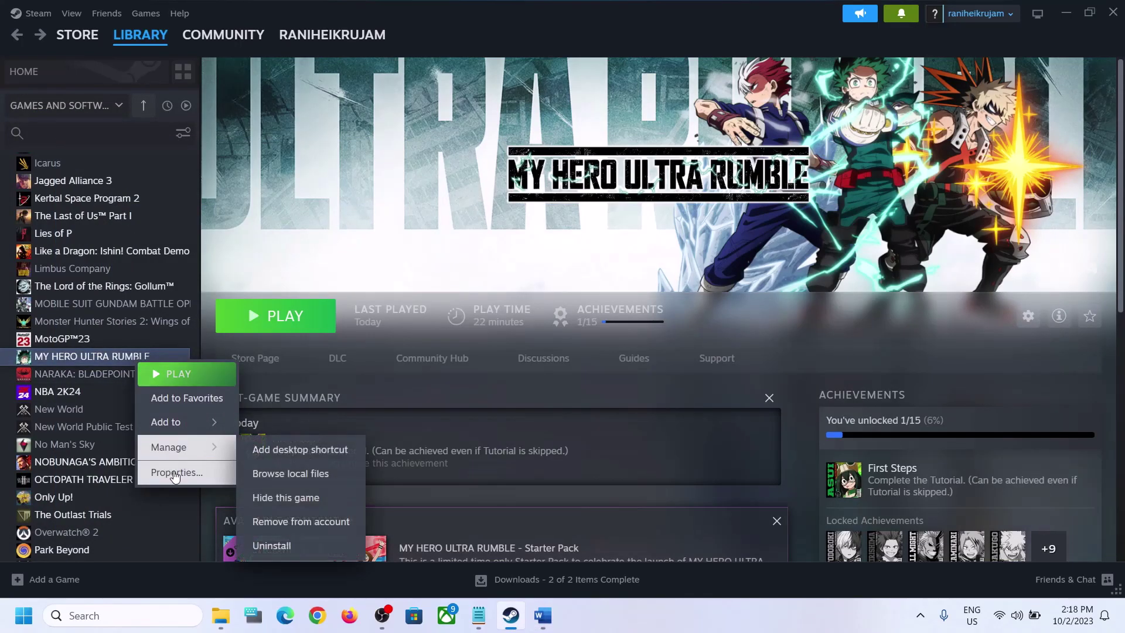
click(170, 469)
click(474, 421)
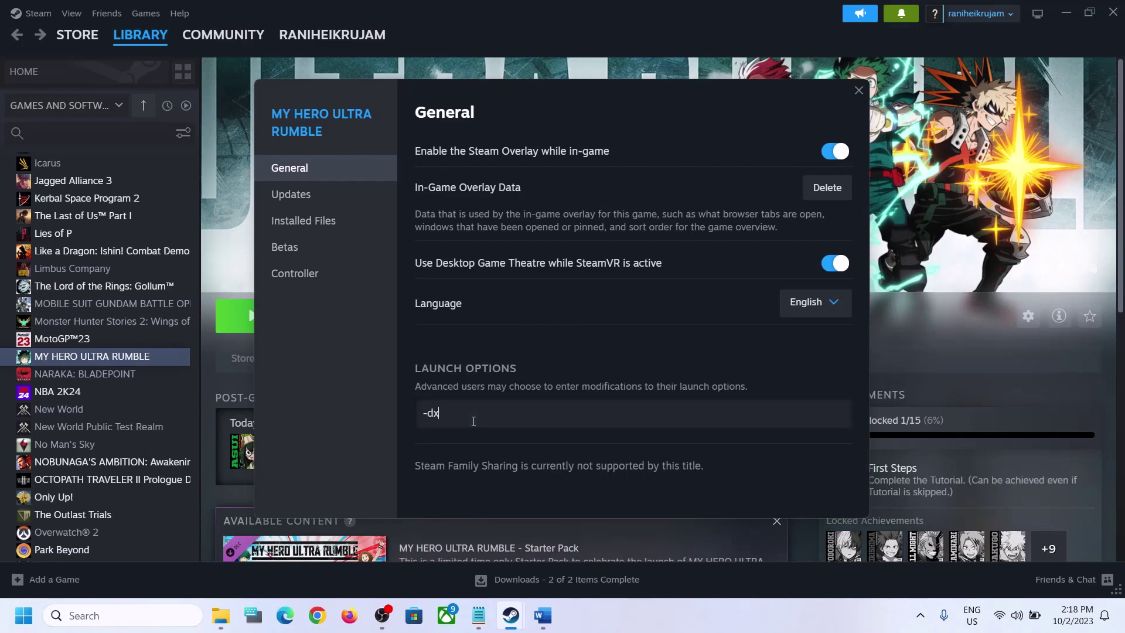
click(858, 90)
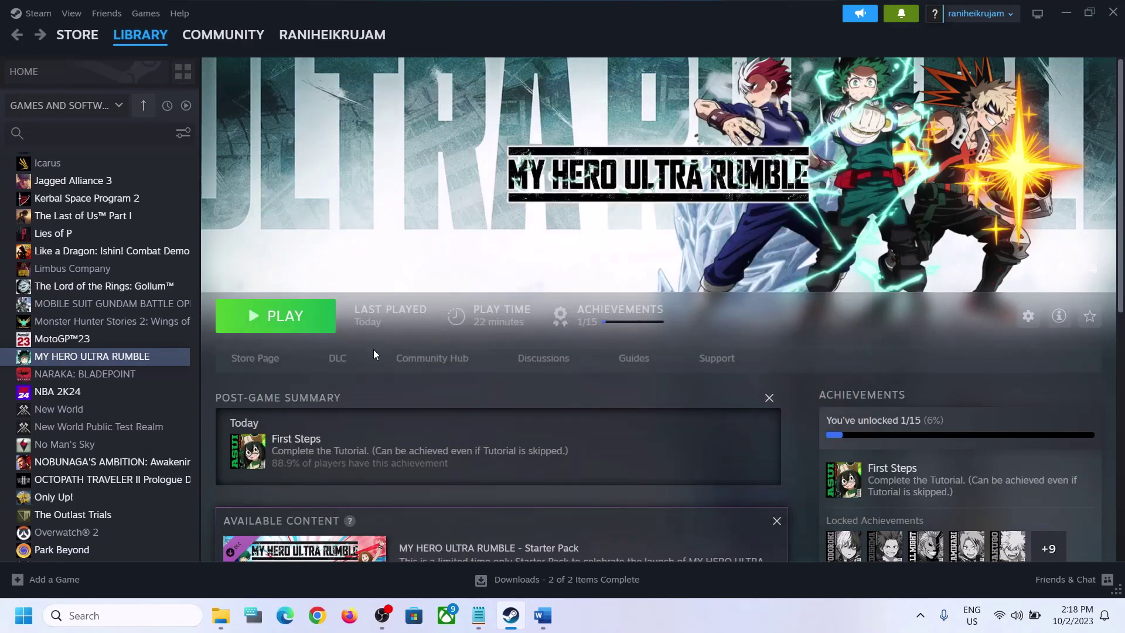
Launch the game to test -dx11, close it, and return to its Steam page
click(324, 332)
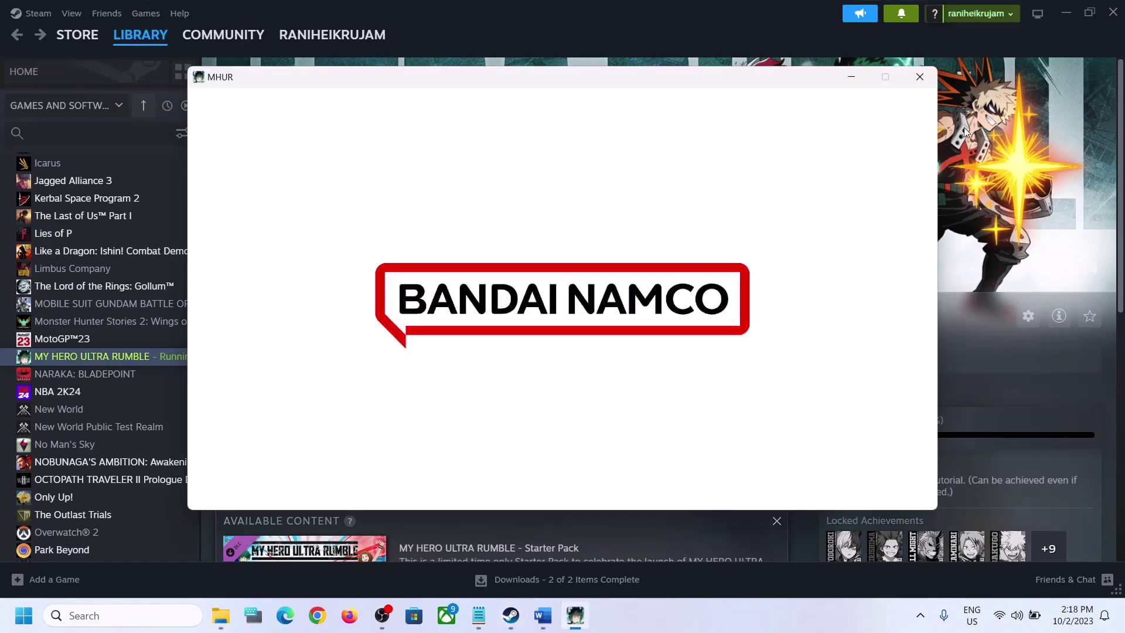
click(920, 77)
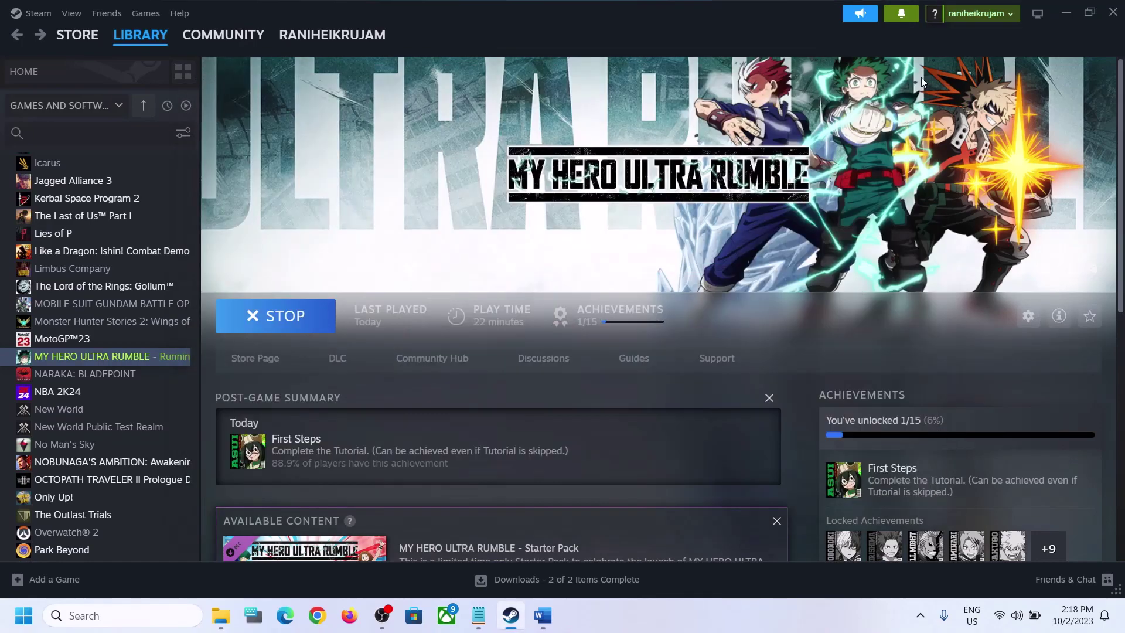
right_click(134, 362)
click(167, 463)
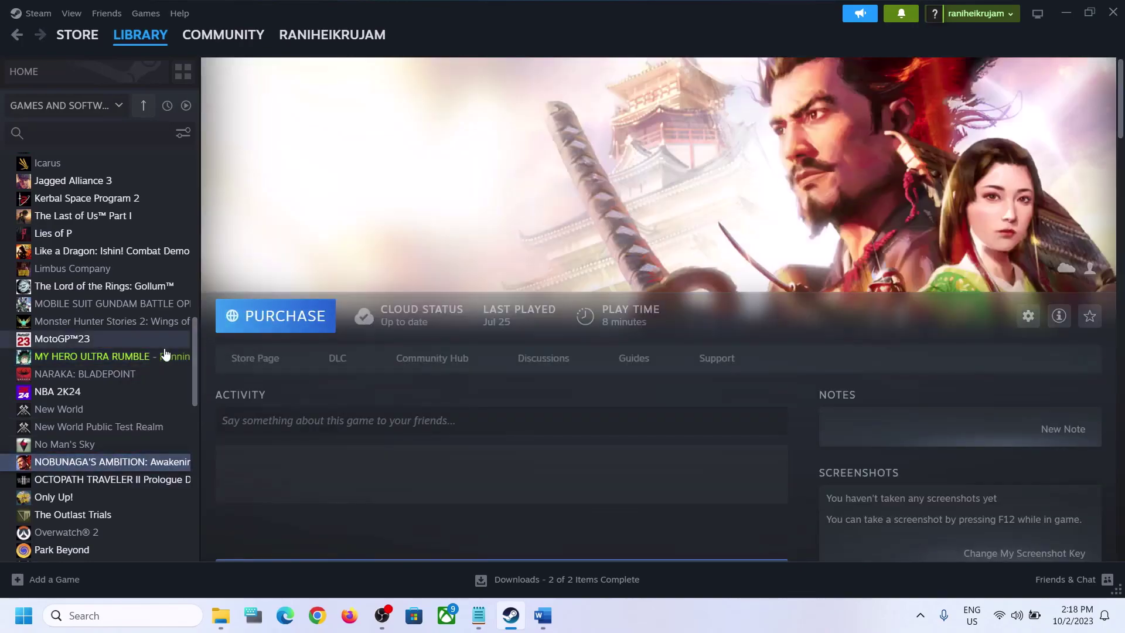
click(166, 352)
Replace the launch option with -dx12 and test-launch the game, then close it
right_click(143, 358)
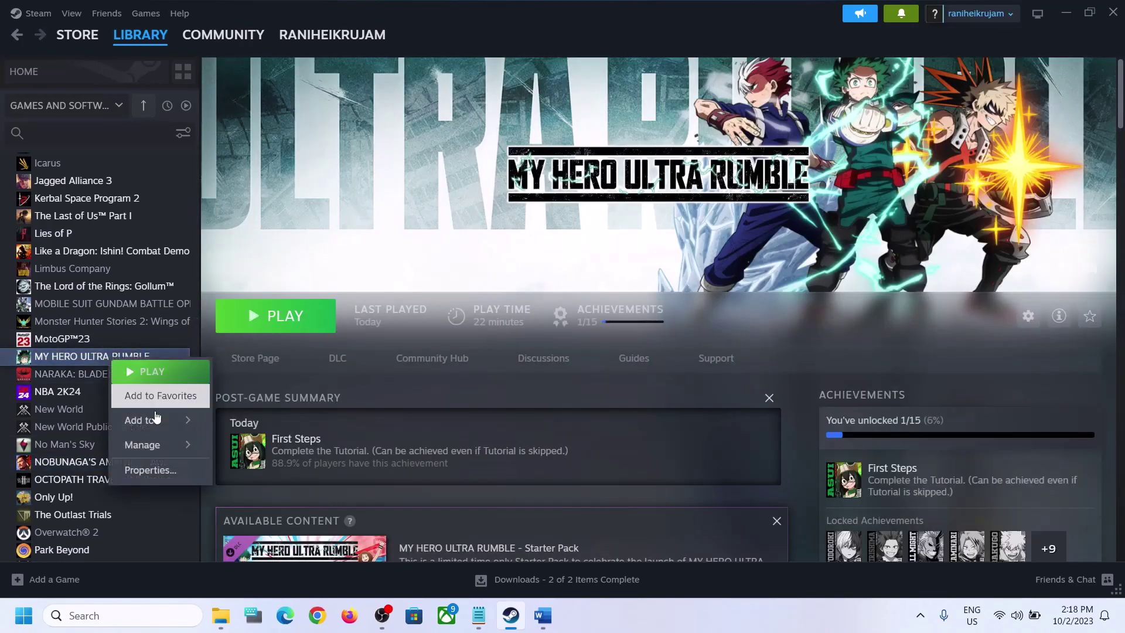
click(155, 471)
drag(511, 417, 269, 406)
text(-dx12)
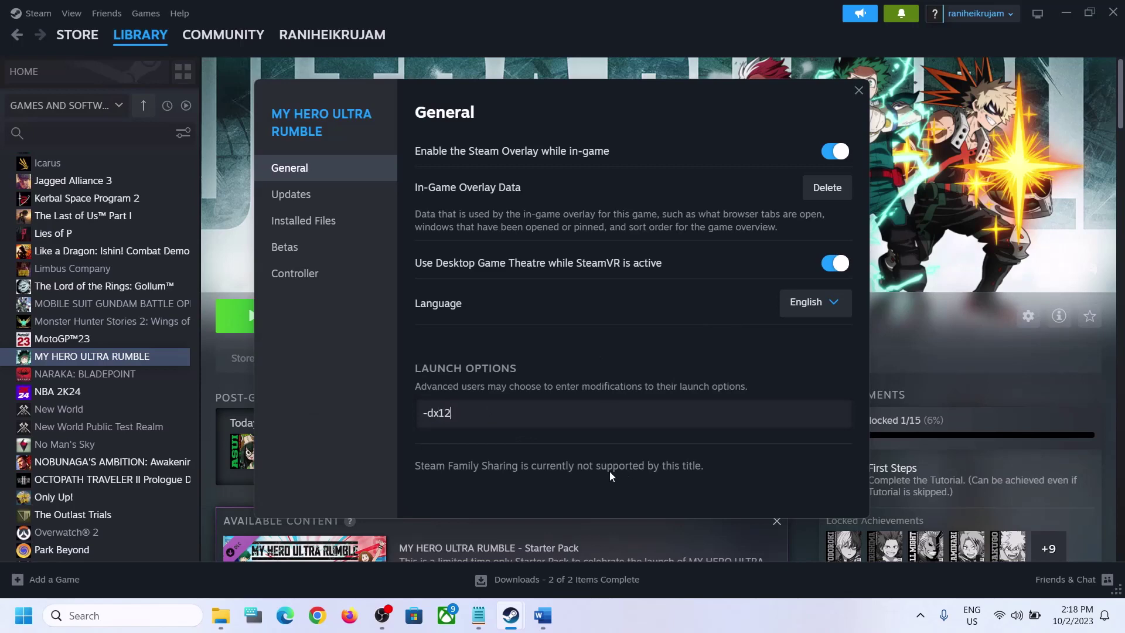
click(859, 90)
click(307, 319)
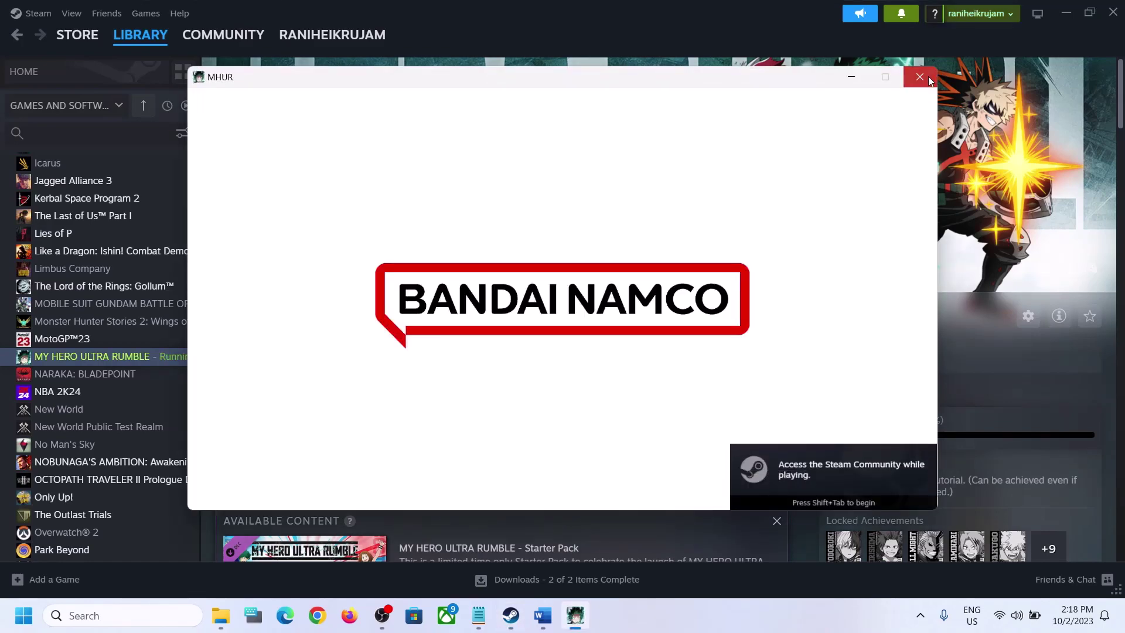
click(919, 77)
Delete the -dx12 entry so the launch options are empty
right_click(124, 357)
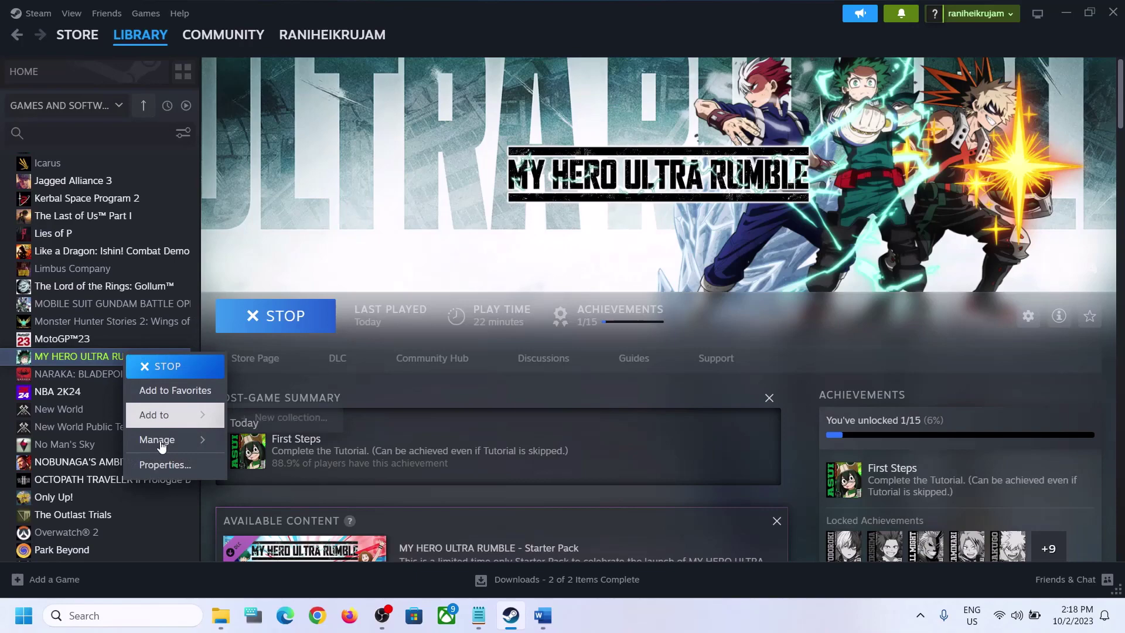
click(164, 465)
key(BackSpace)
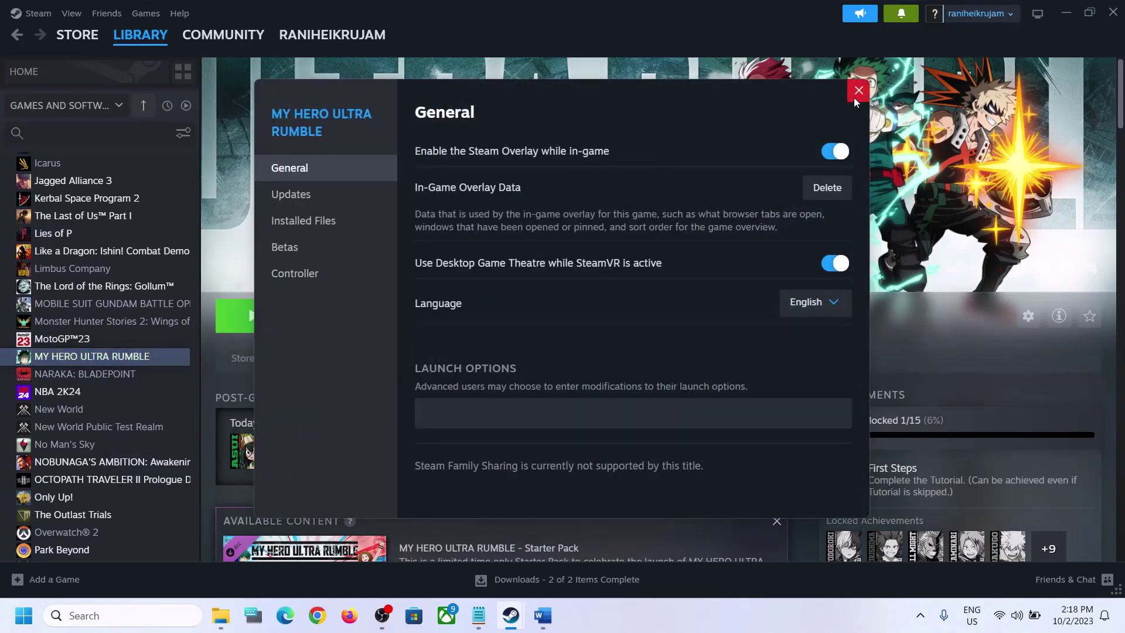